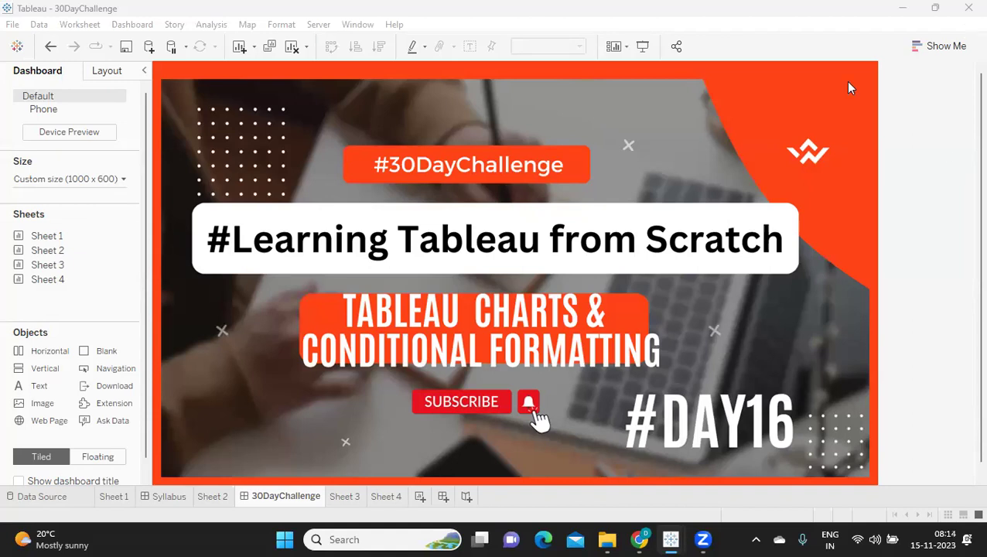
- Create a new worksheet in the packaged workbook and place Region on Rows
mouse_move(641, 539)
mouse_move(672, 539)
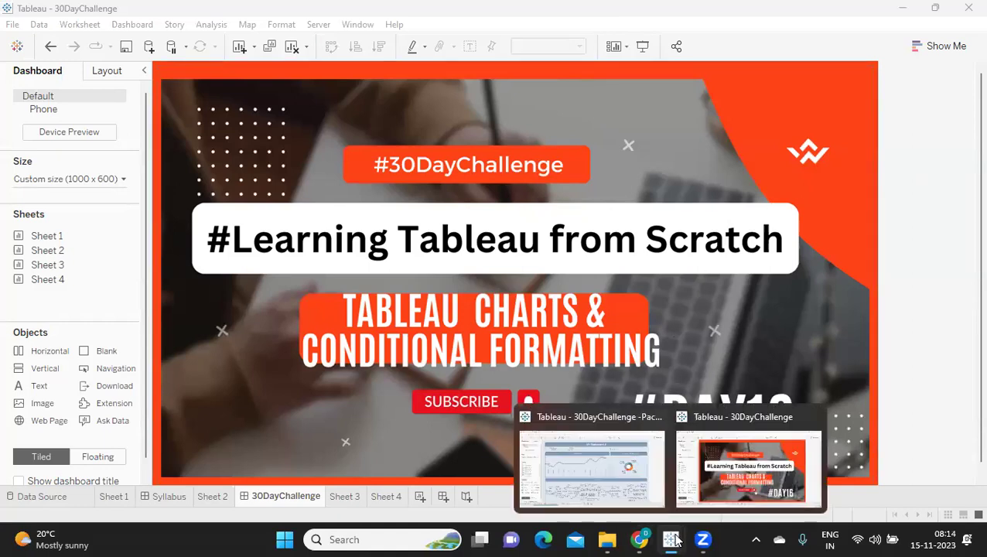
left_click(623, 479)
left_click(440, 497)
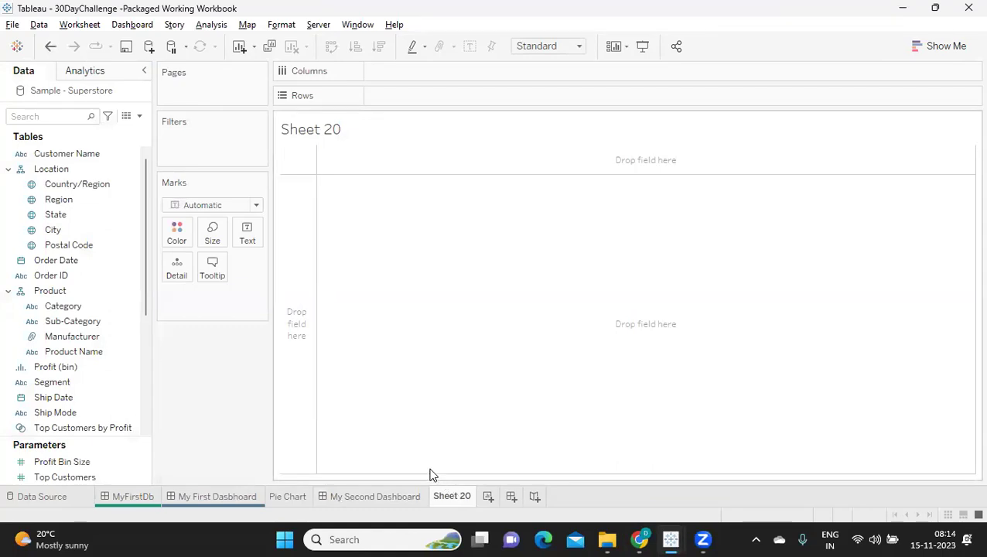
left_click(132, 260)
left_click(52, 115)
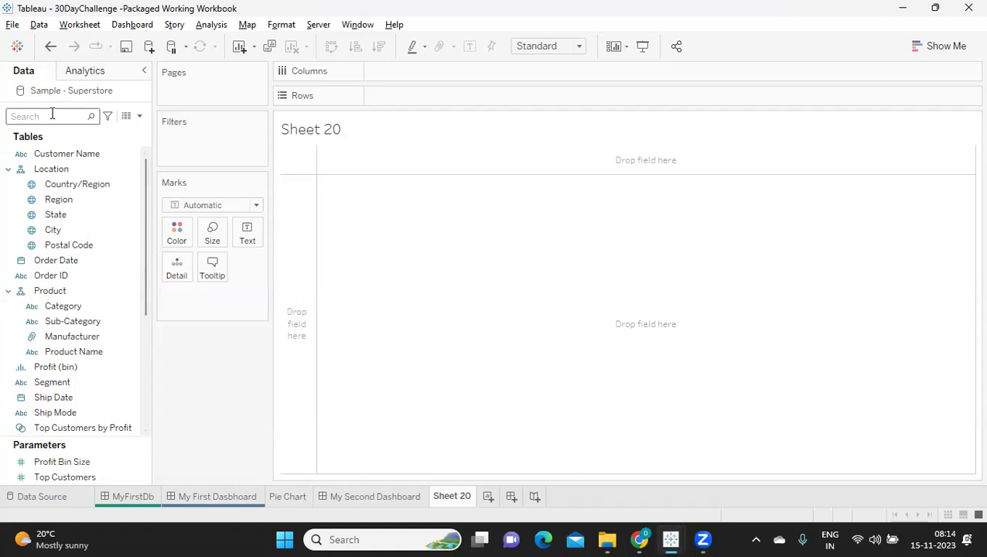
type("re")
left_click_drag(77, 184, 468, 95)
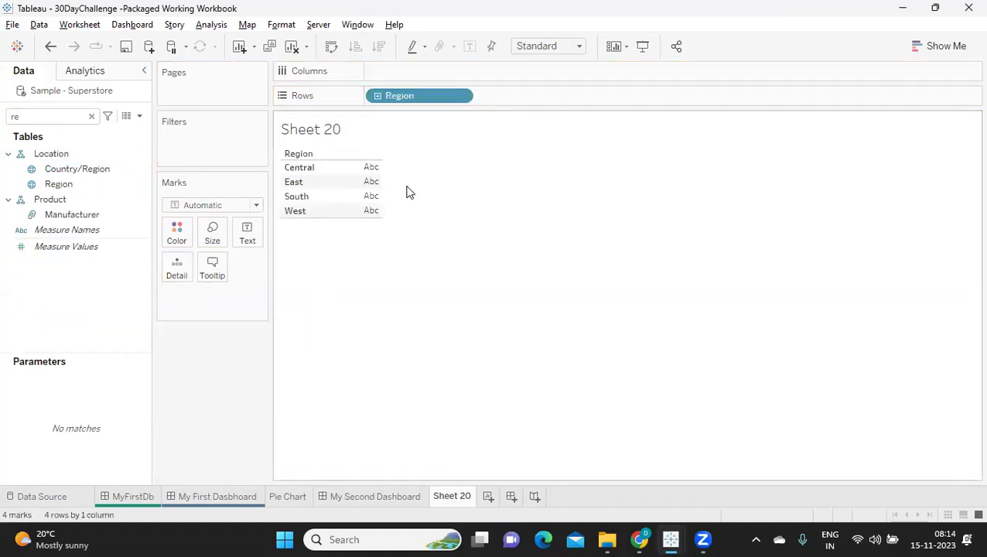
- Put YEAR(Order Date) on Columns and SUM(Profit) on Text, then remove Region from Rows
double_click(36, 116)
type("or")
left_click(57, 153)
left_click_drag(57, 152, 411, 68)
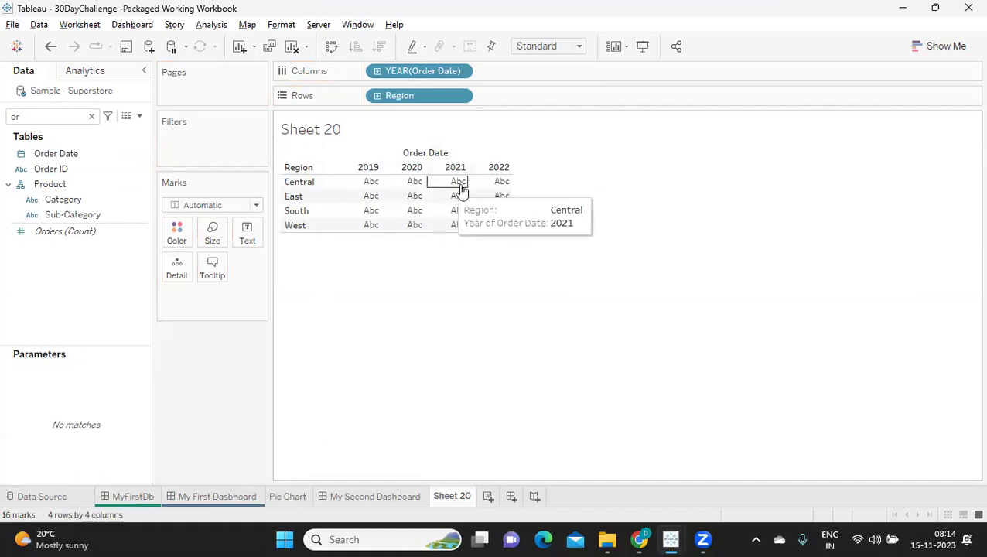
left_click(83, 116)
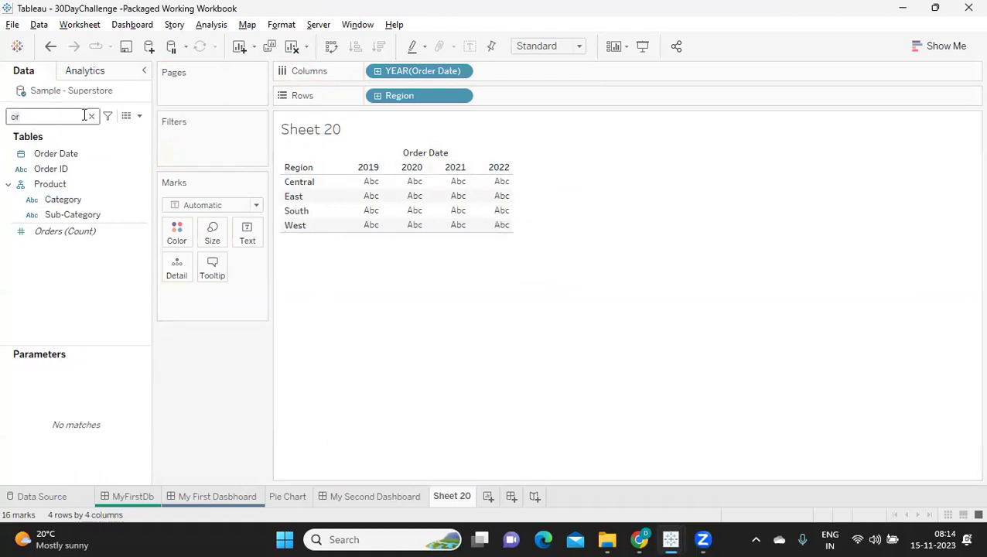
key("BackSpace")
key("BackSpace")
type("pr")
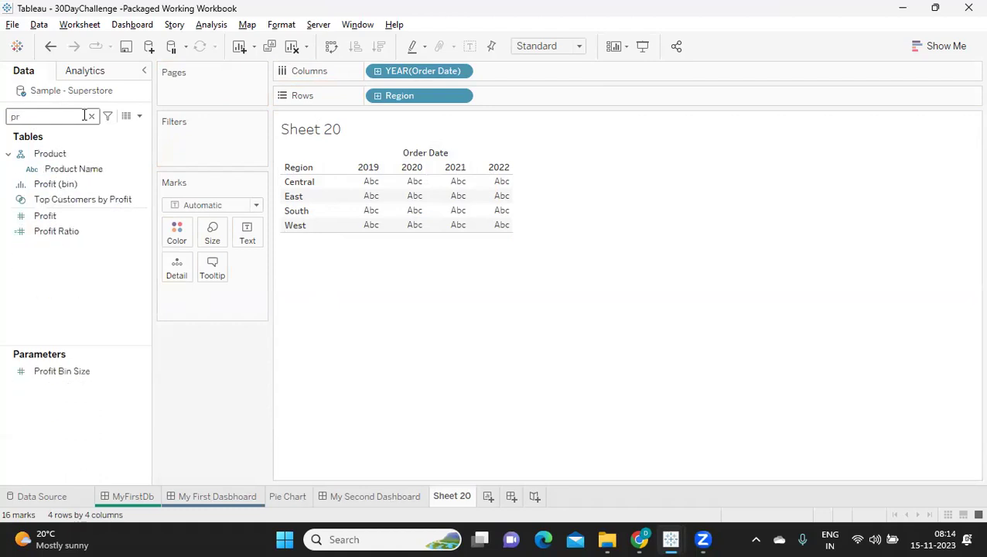
left_click_drag(45, 215, 246, 239)
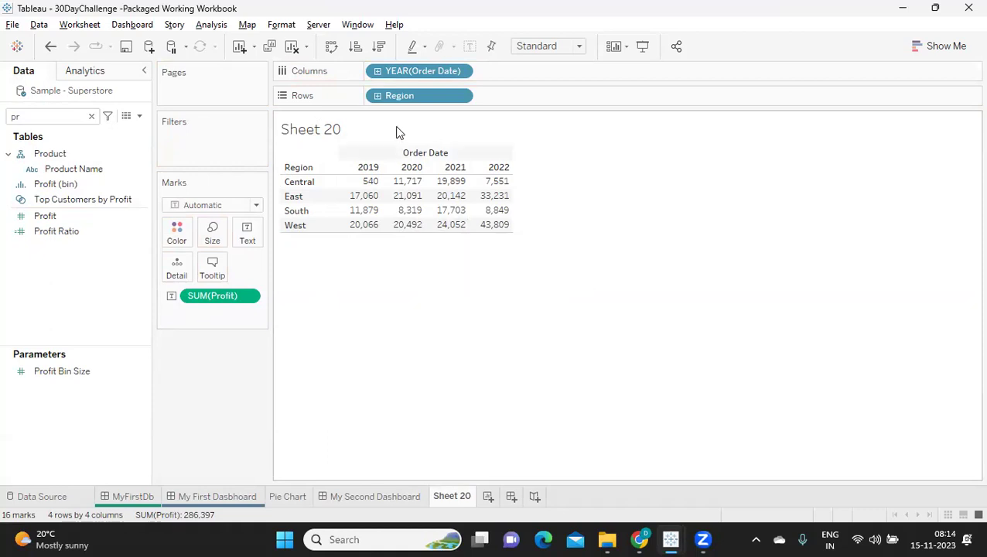
left_click_drag(412, 95, 359, 297)
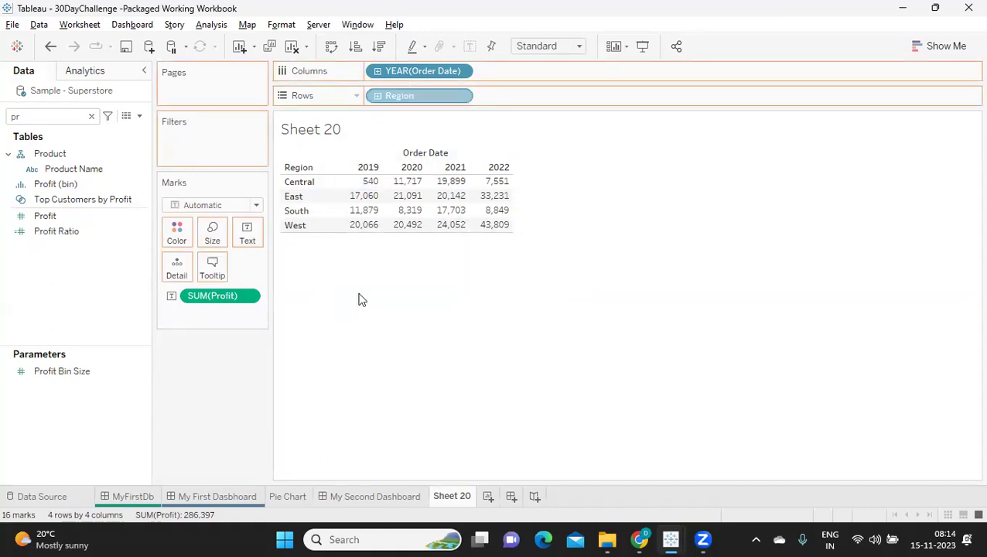
- Add Sub-Category to Rows to split the yearly profit into 17 sub-category rows
double_click(51, 111)
type("su")
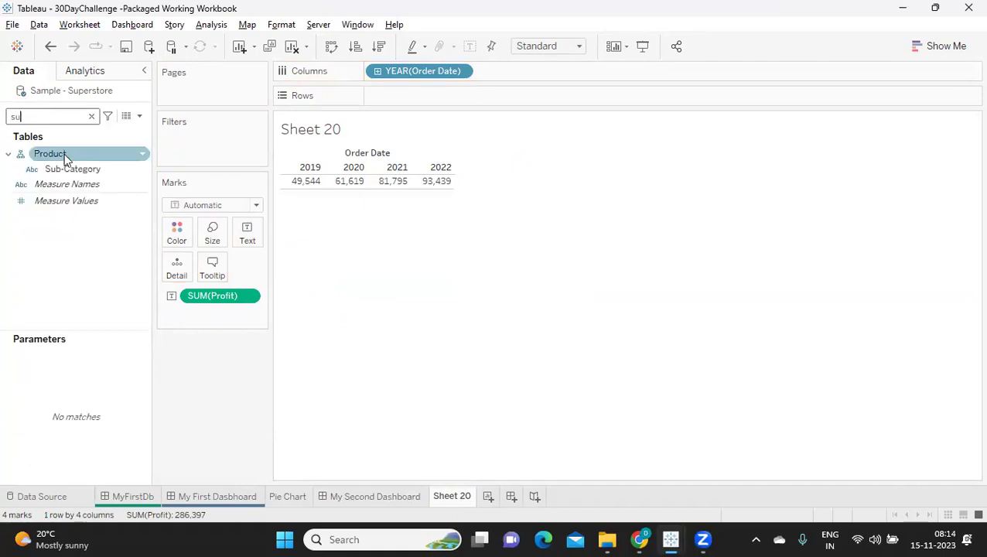
left_click_drag(70, 167, 428, 96)
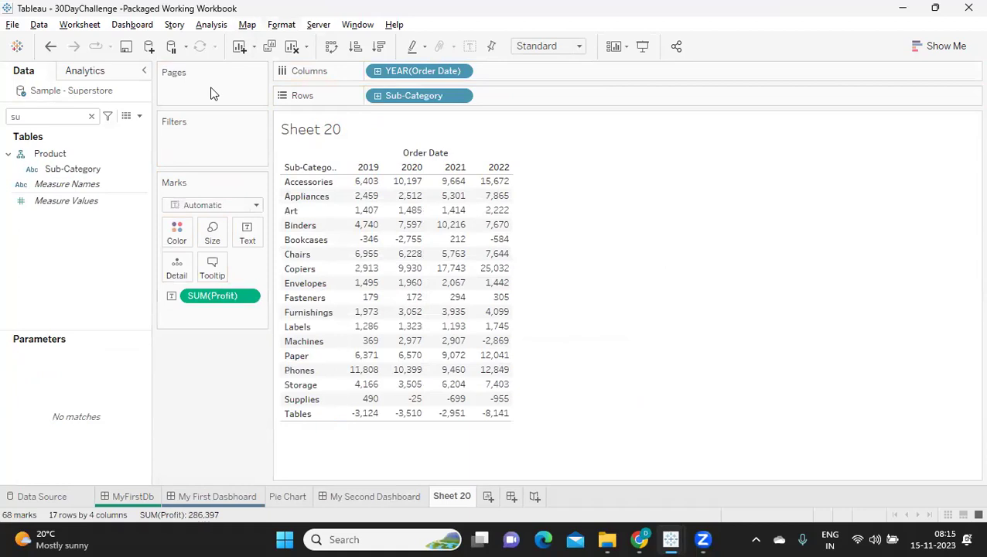
key("alt+o")
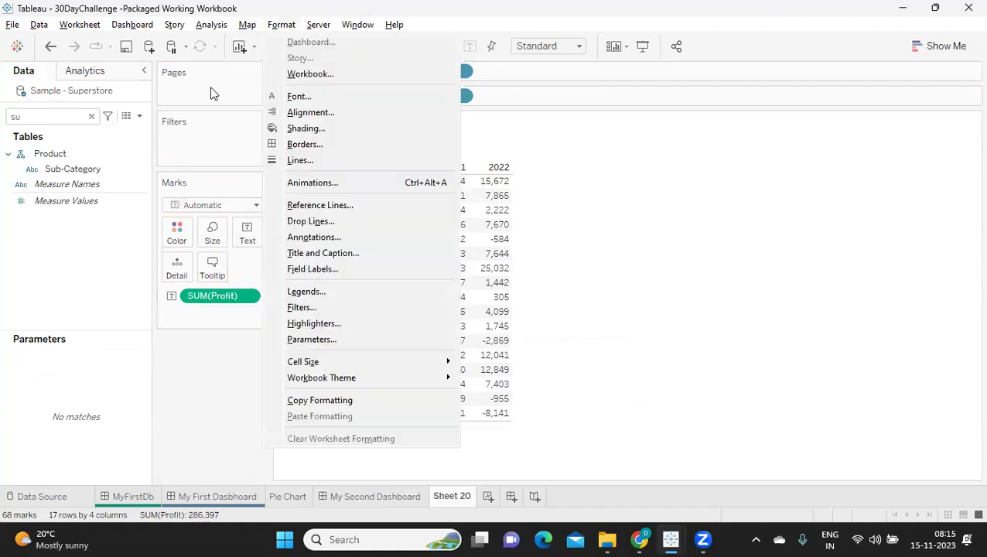
- In Format Borders, set the Cell, Pane and Header borders to solid black lines
left_click(303, 145)
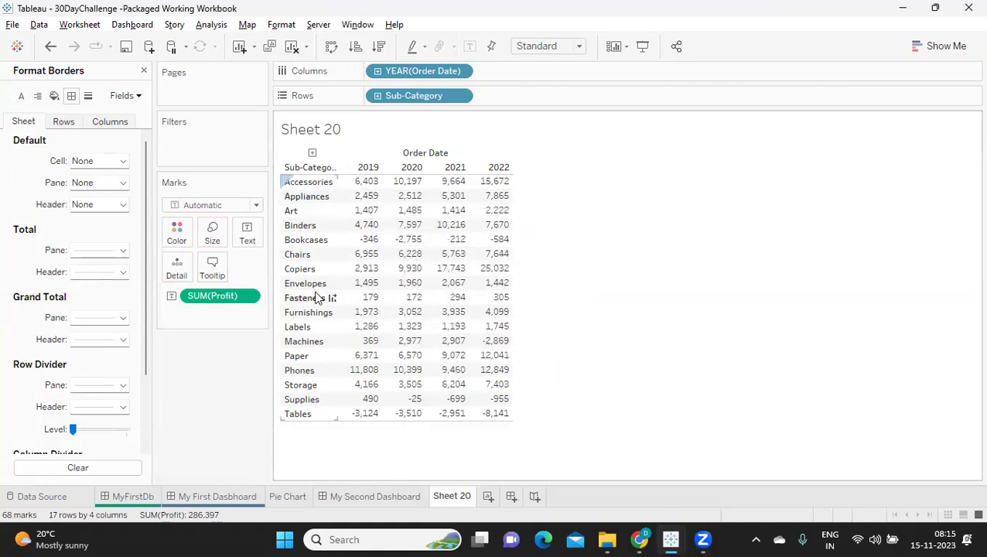
left_click(83, 162)
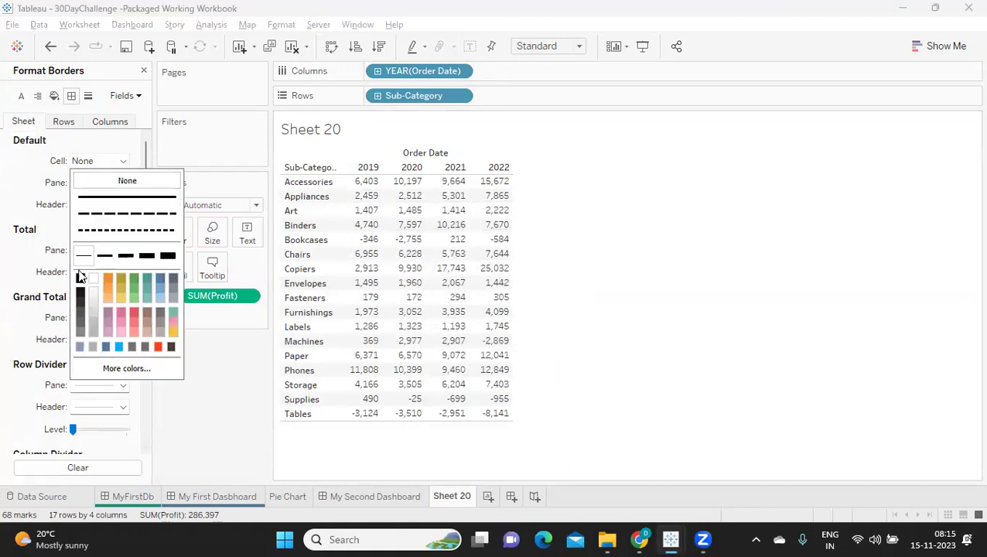
left_click(126, 197)
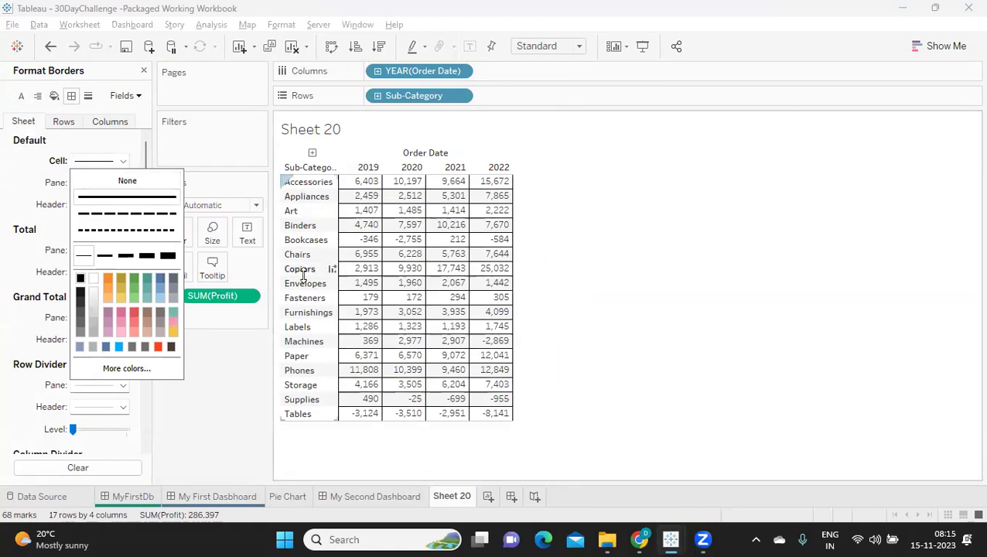
left_click(80, 184)
left_click(79, 184)
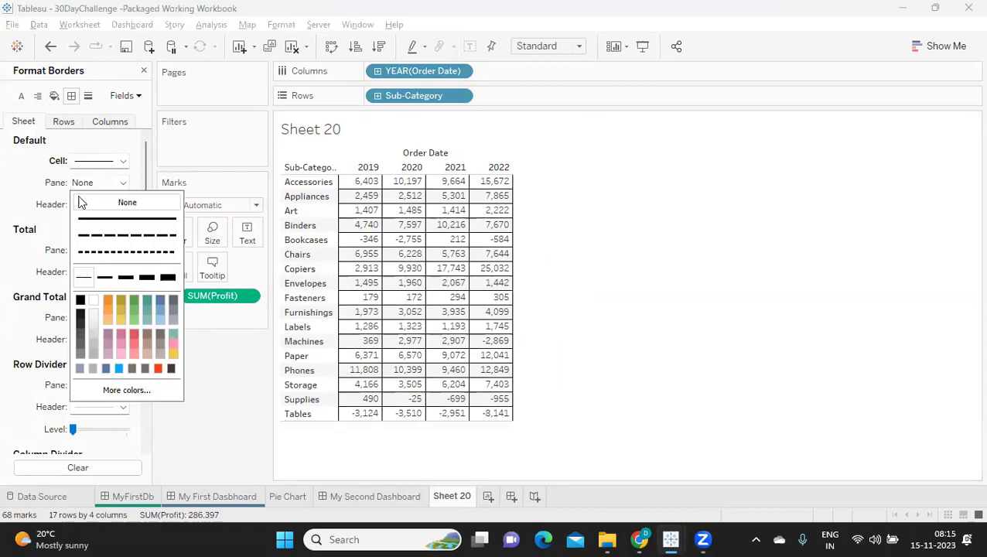
left_click(80, 300)
left_click(49, 208)
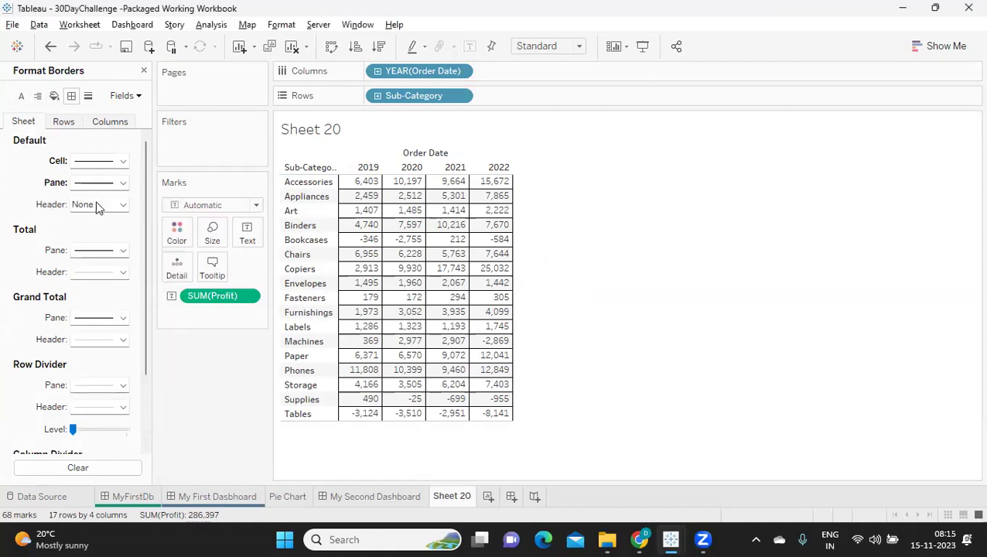
left_click(105, 209)
left_click(81, 321)
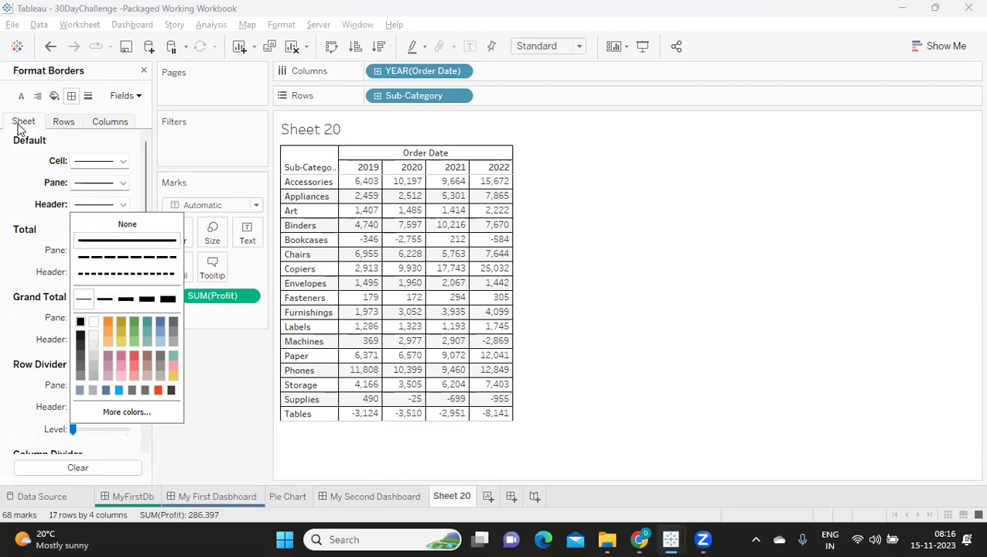
left_click(22, 225)
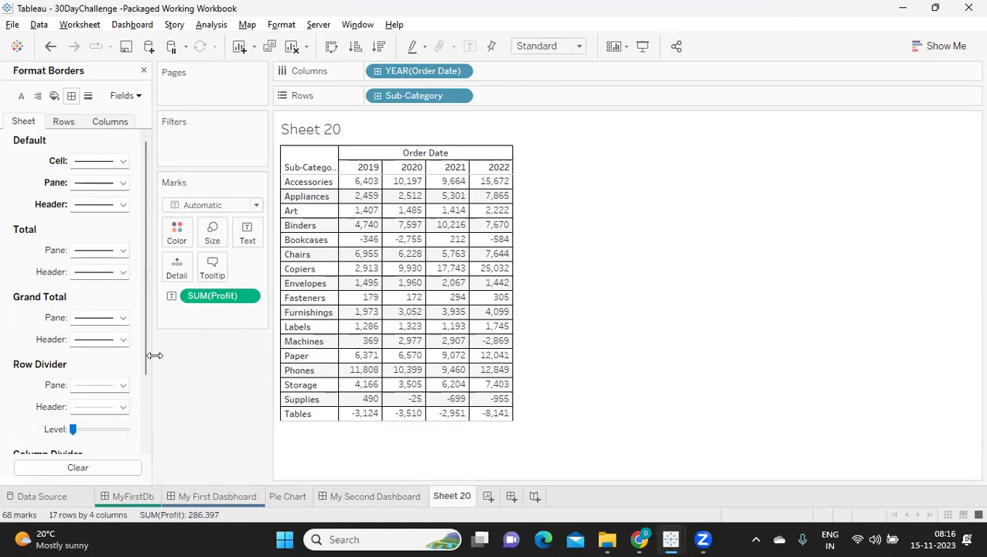
- Make the Row Divider Pane lines black, after briefly trying orange
left_click(96, 384)
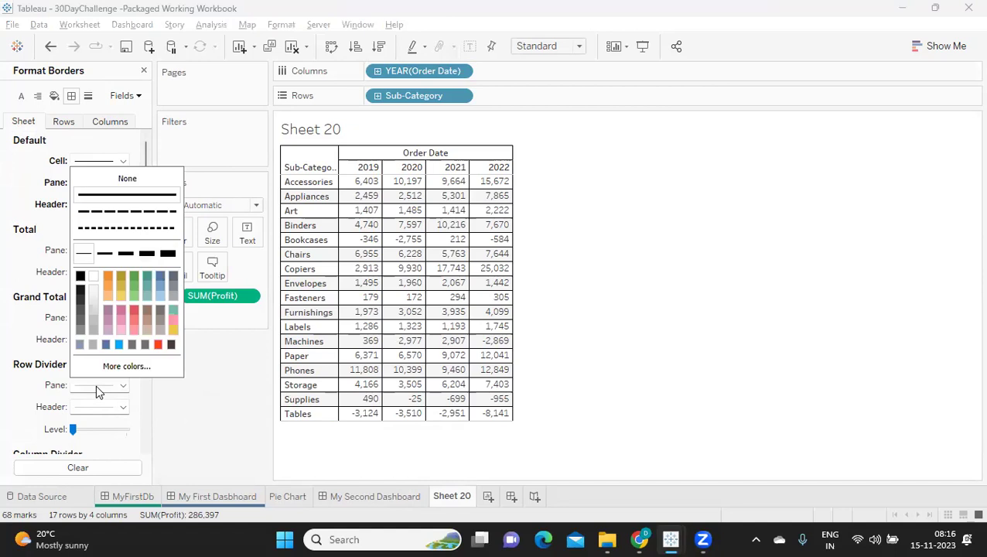
left_click(81, 278)
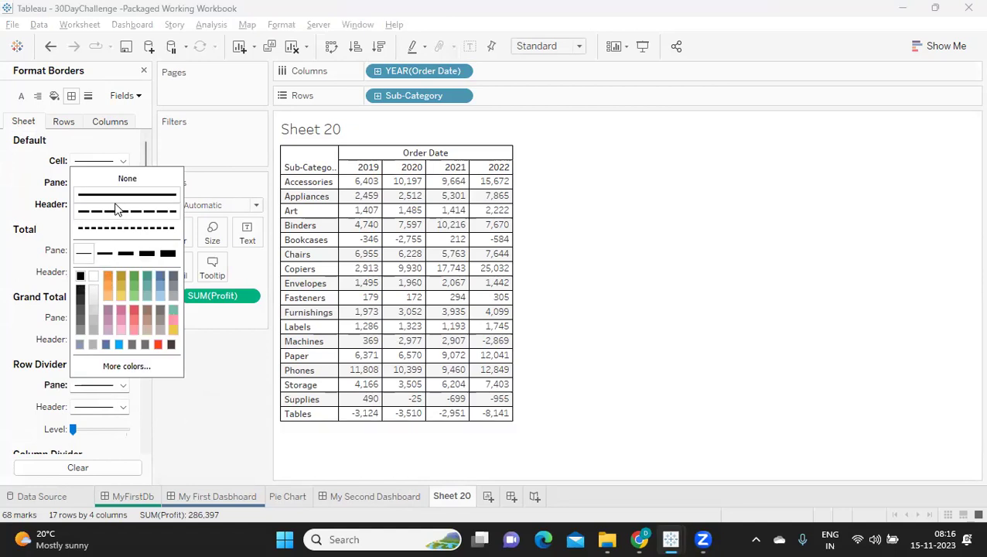
left_click(108, 276)
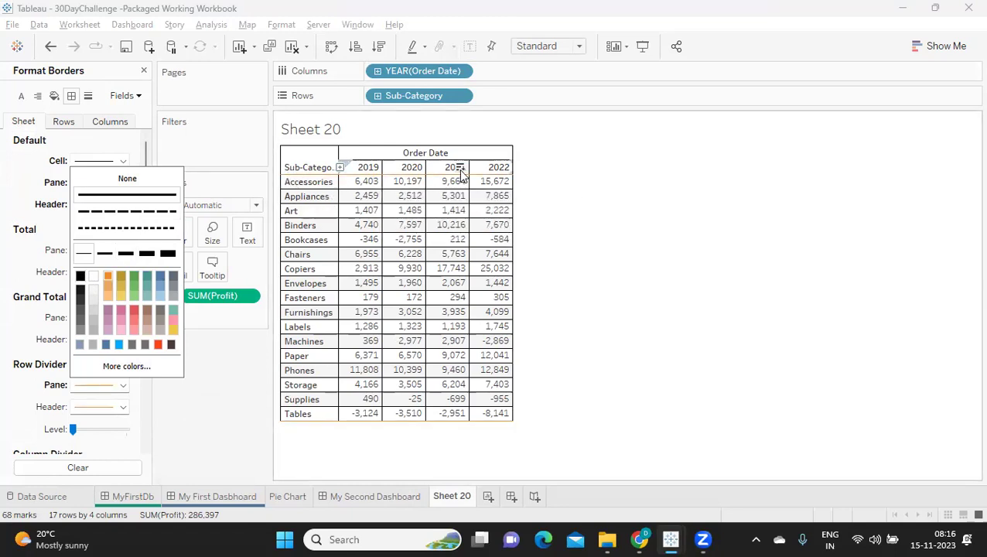
left_click(81, 277)
left_click(202, 440)
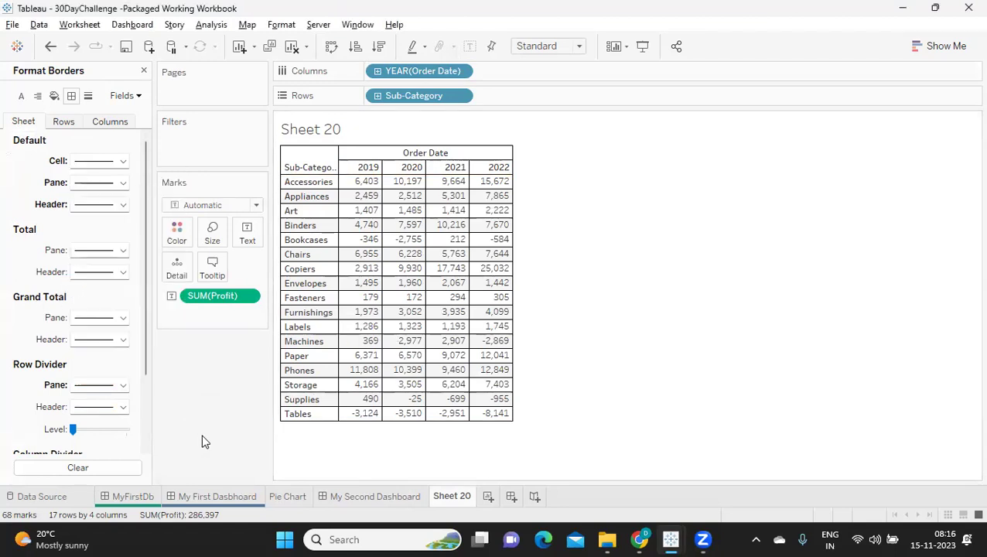
- In Shading, set Row Banding for Pane and Header to None after briefly trying blue
left_click(55, 96)
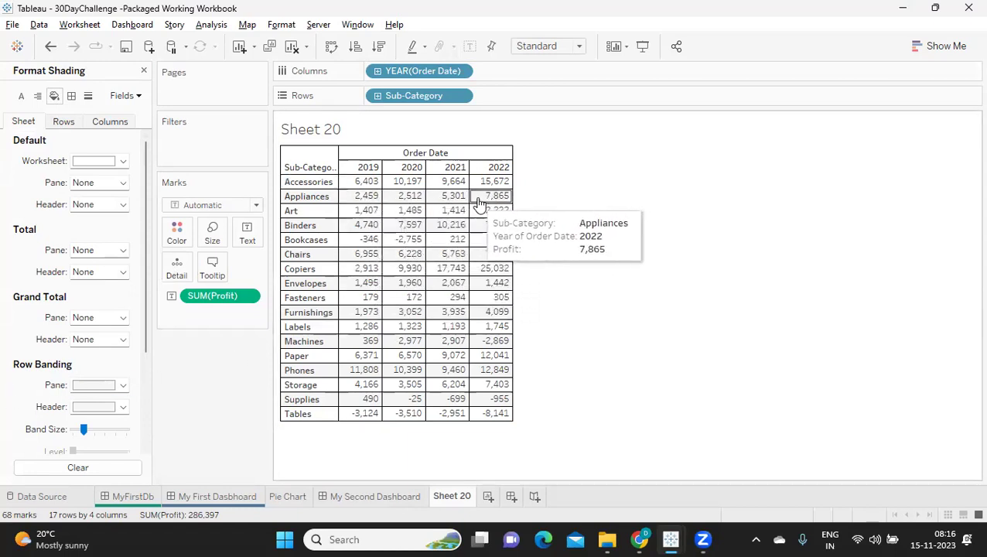
left_click(98, 393)
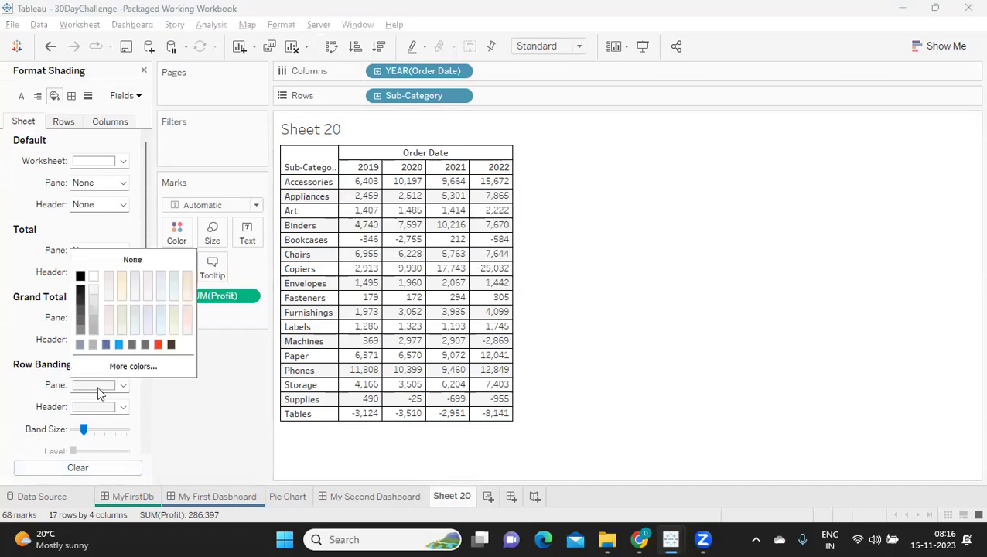
left_click(106, 345)
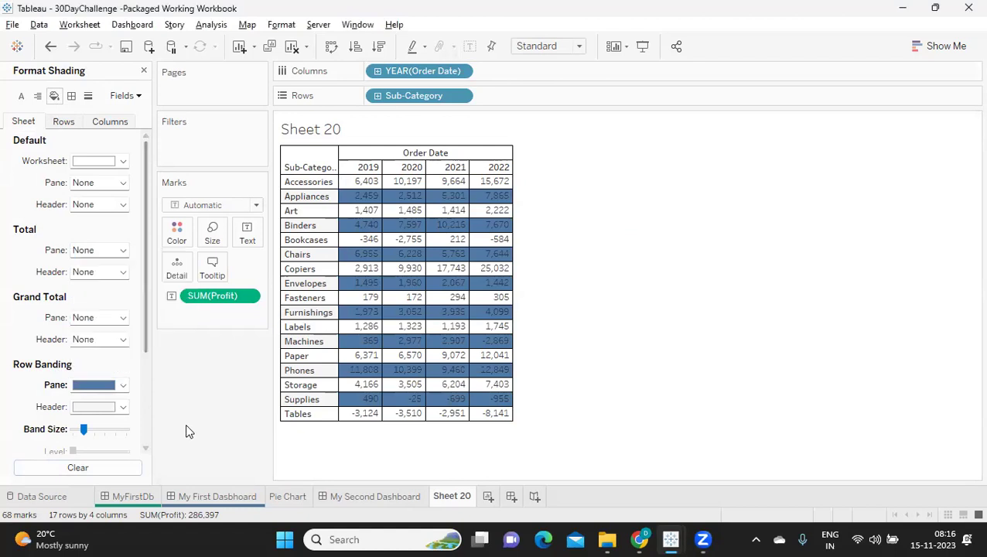
mouse_move(501, 197)
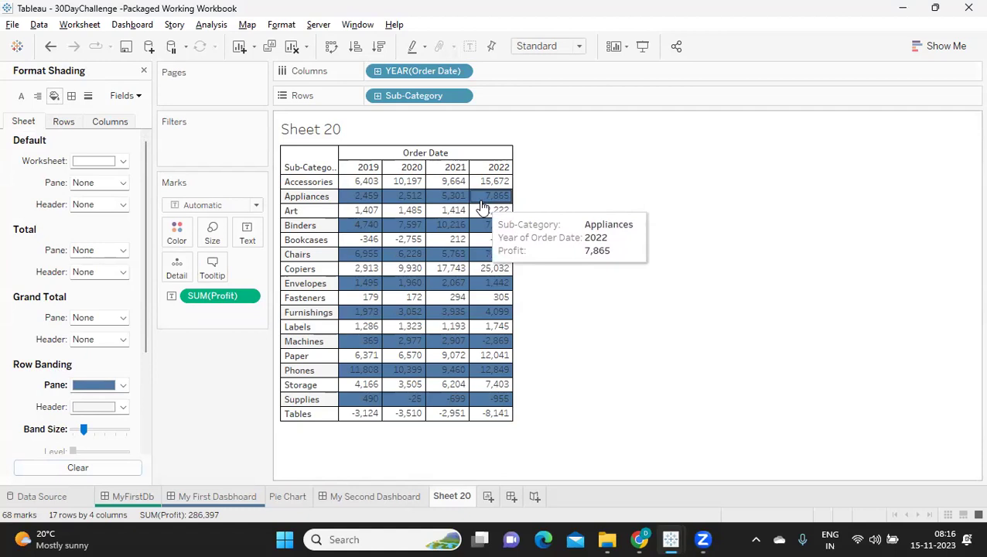
left_click(82, 407)
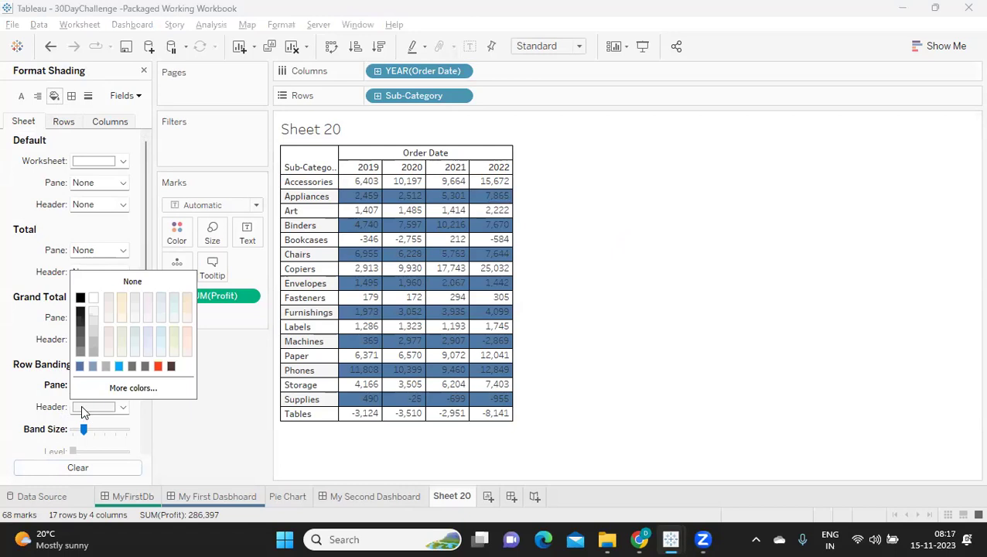
left_click(80, 366)
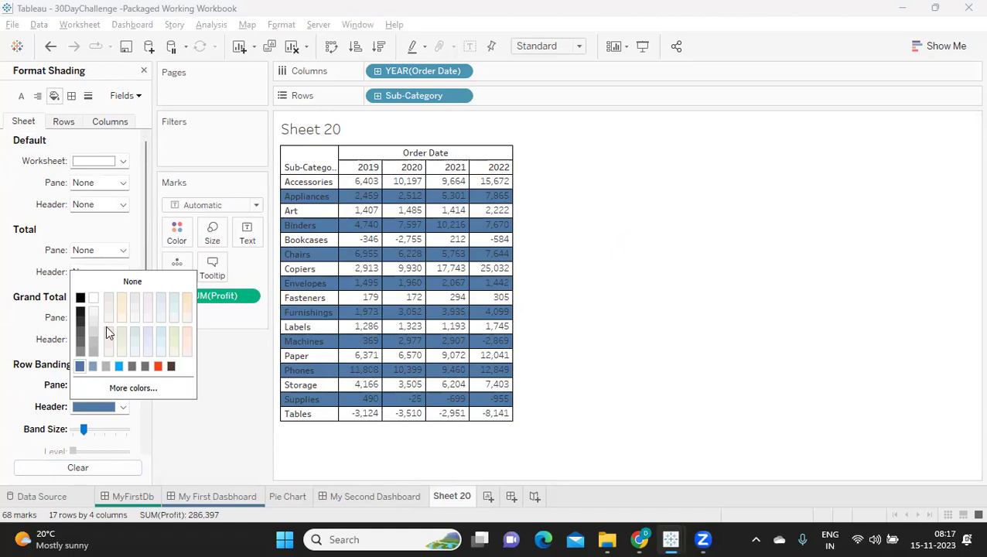
left_click(132, 282)
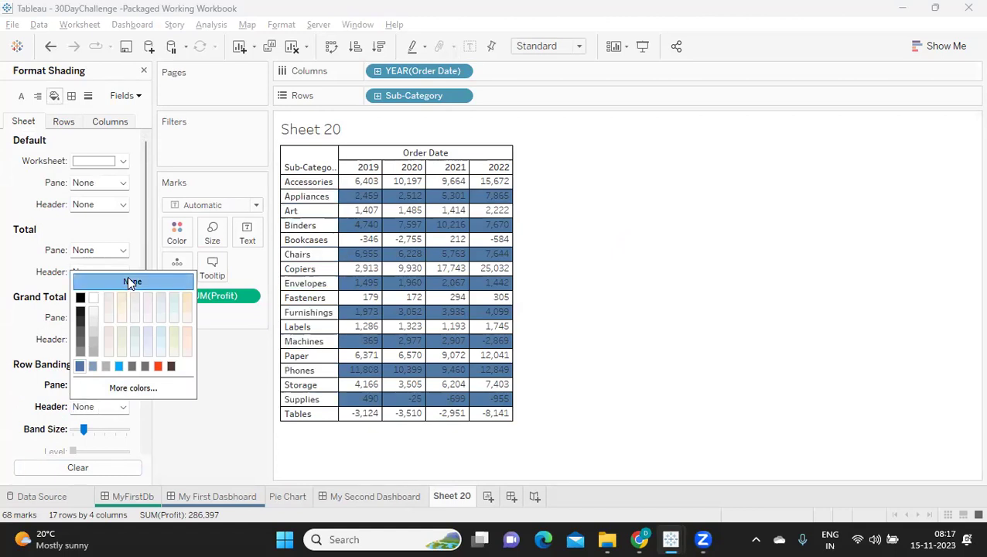
left_click(97, 385)
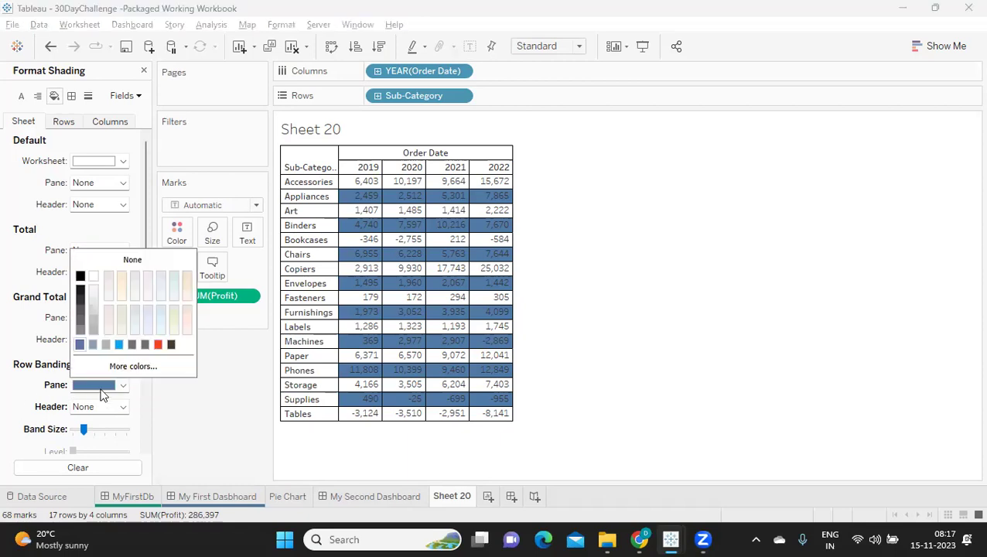
left_click(133, 259)
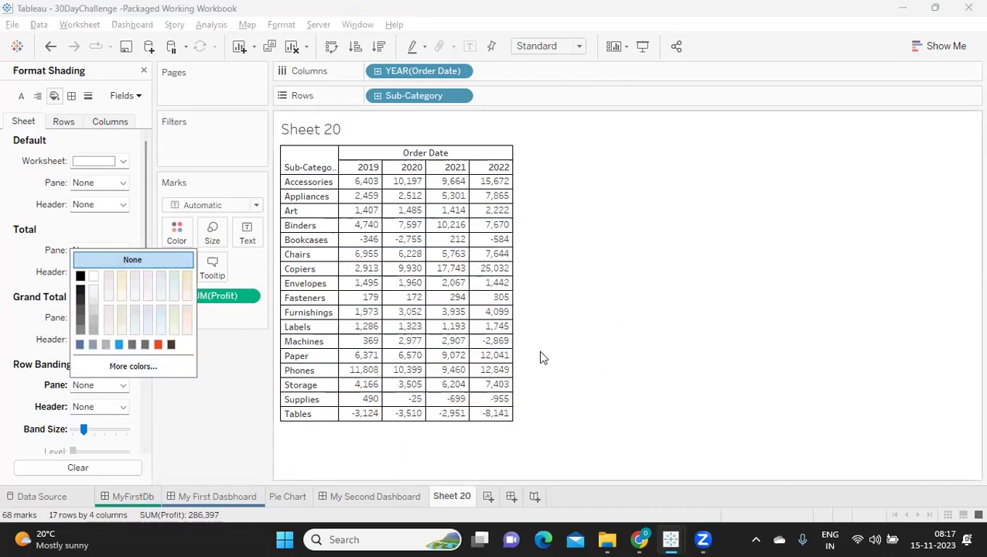
left_click(641, 331)
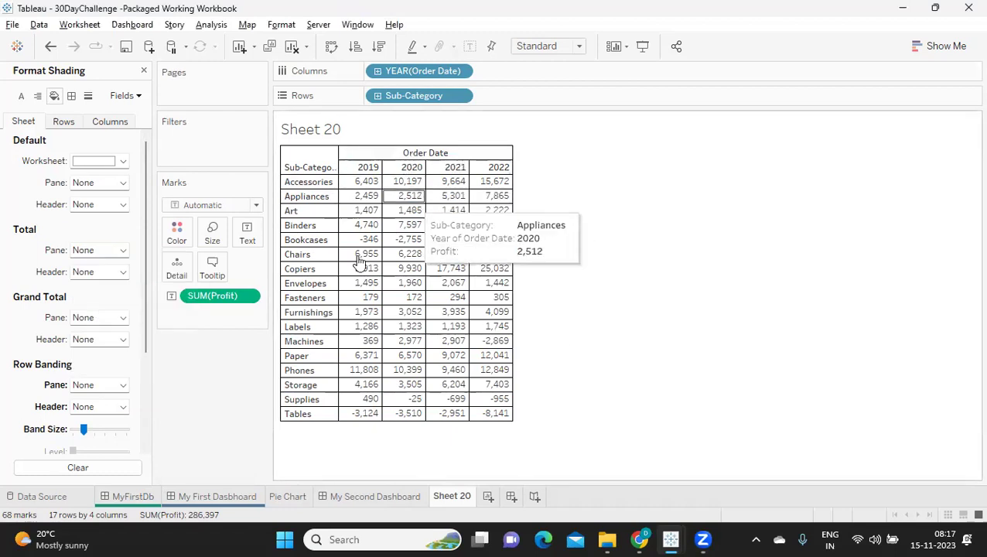
- Close the Format pane and place Category on Rows before Sub-Category
left_click(143, 71)
left_click(76, 117)
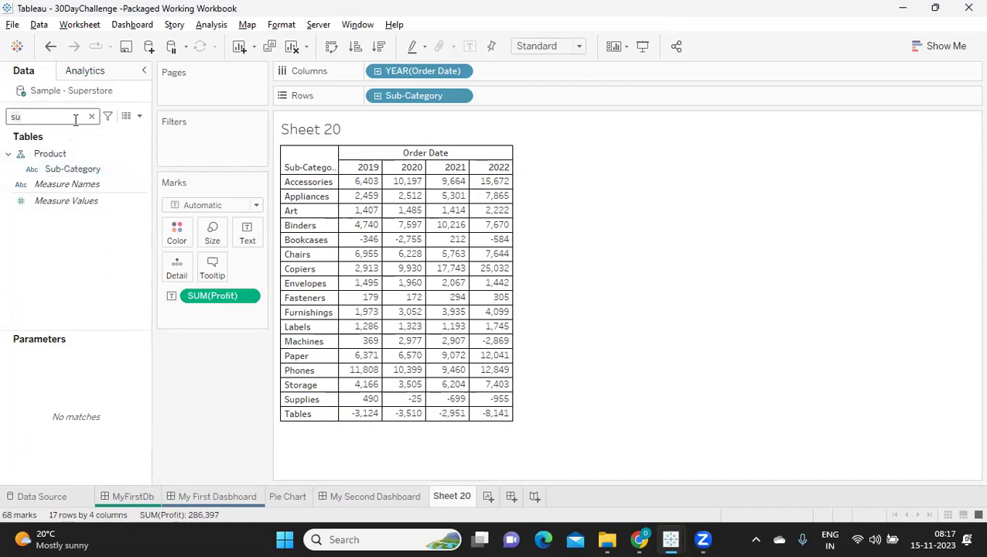
key("BackSpace")
key("BackSpace")
type("ca")
left_click_drag(62, 184, 376, 95)
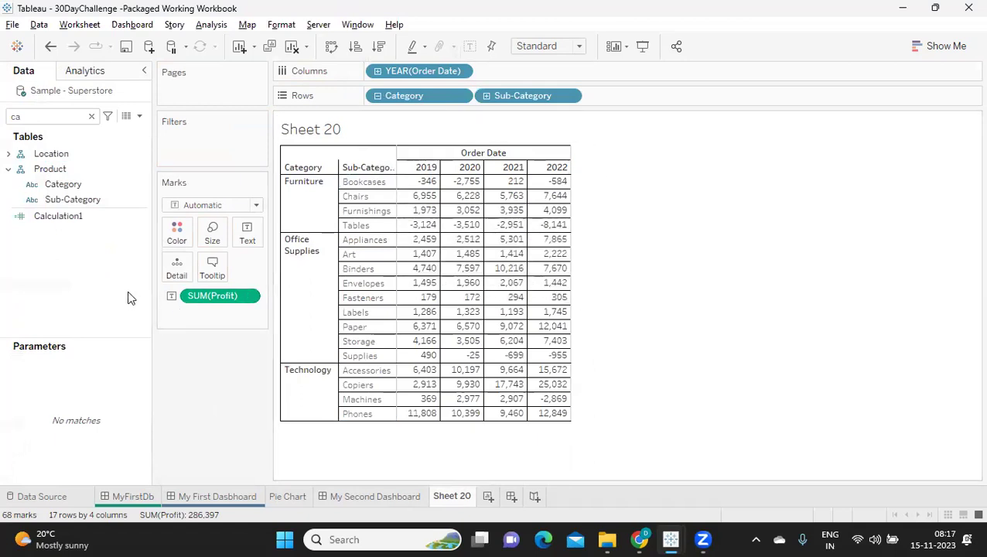
- In Format Borders, Columns tab, set the Column Divider Pane lines to black after trying orange
left_click(281, 24)
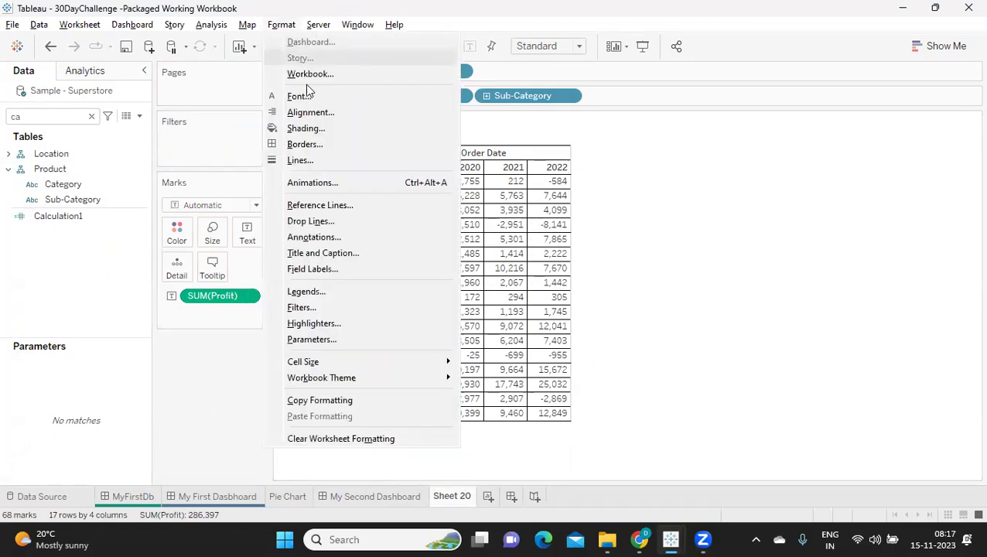
left_click(313, 145)
left_click(62, 121)
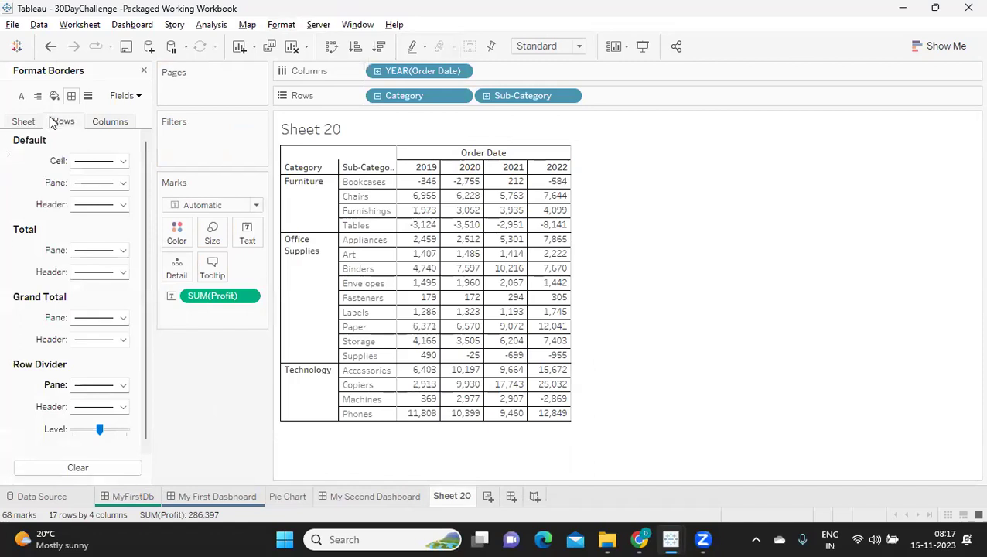
left_click(109, 121)
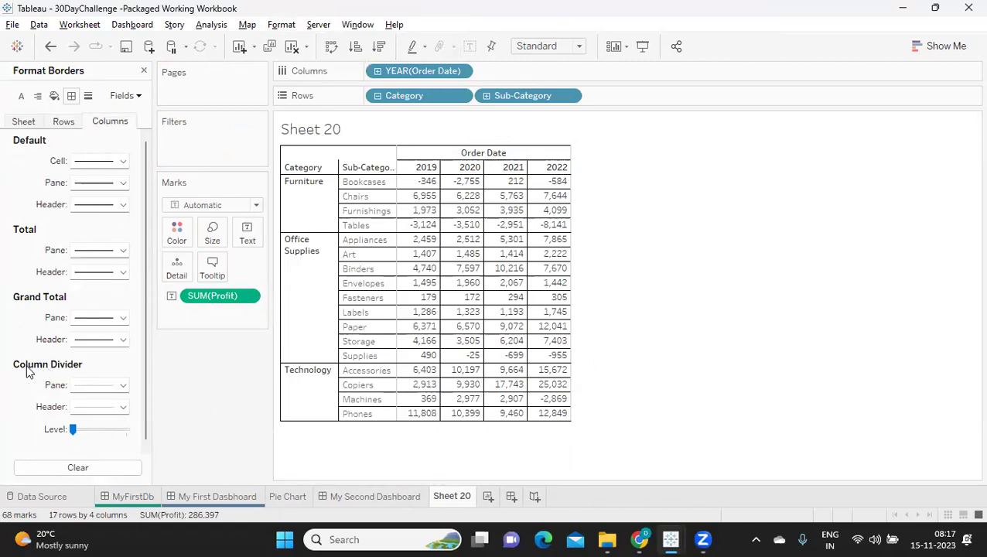
left_click(83, 383)
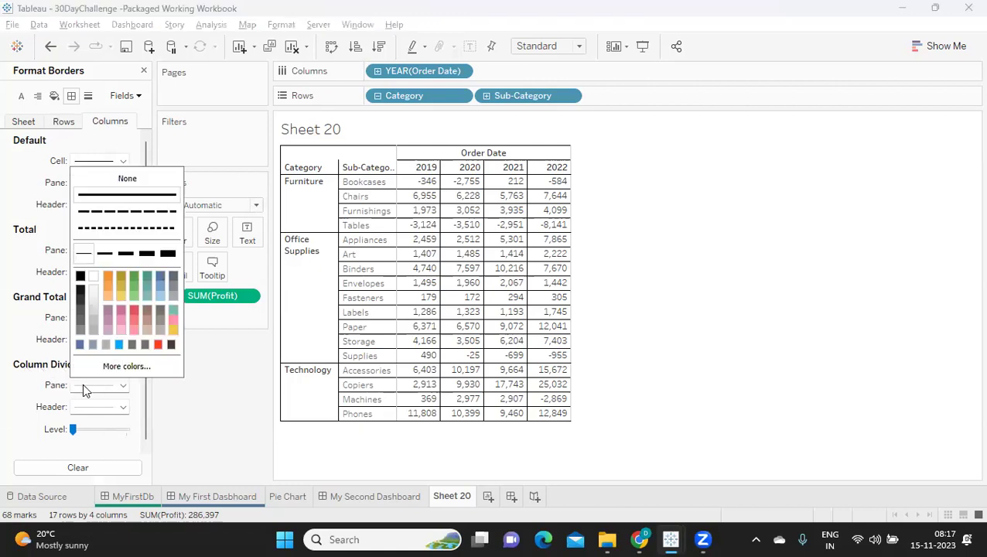
left_click(106, 277)
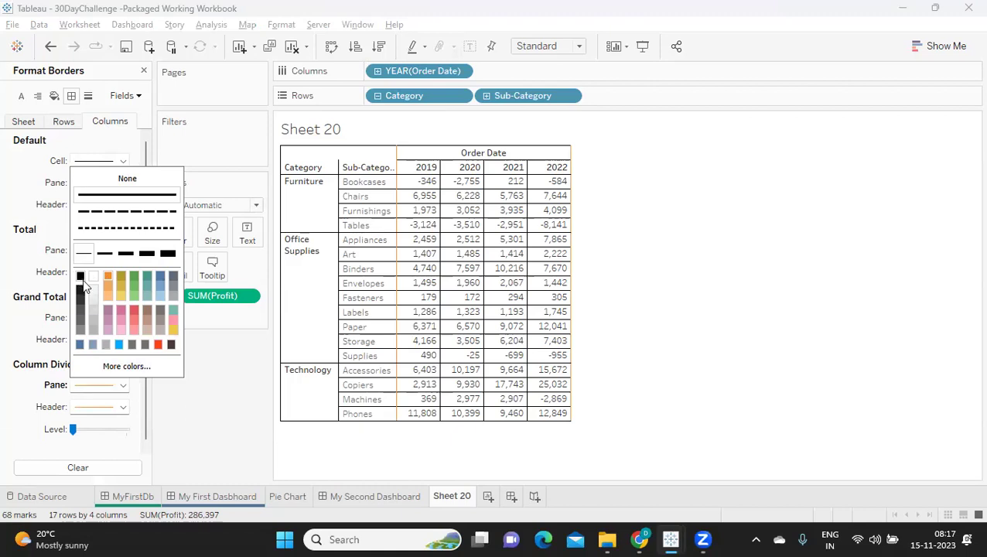
left_click(81, 280)
left_click(176, 400)
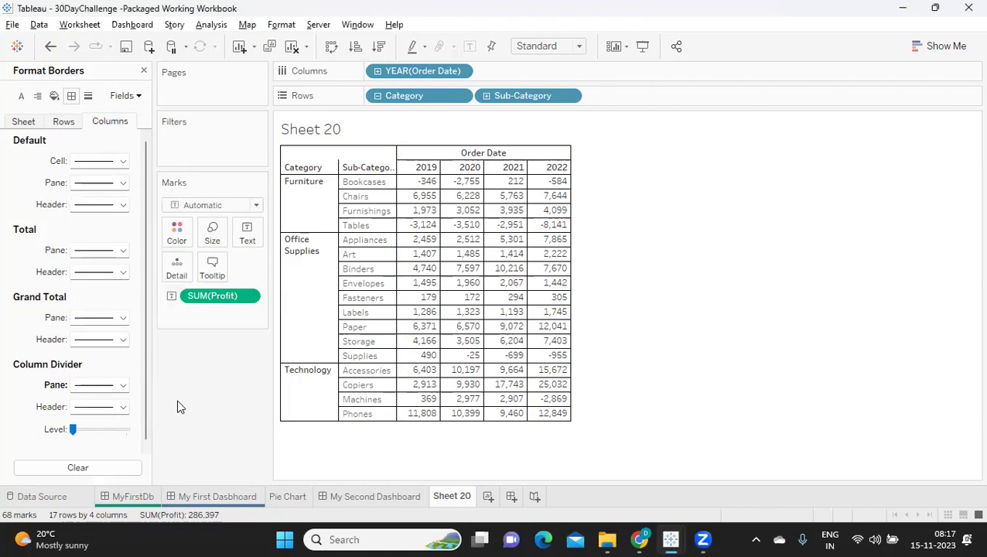
- Set the Sheet-level Worksheet font colour to black after briefly trying blue
left_click(22, 96)
left_click(28, 124)
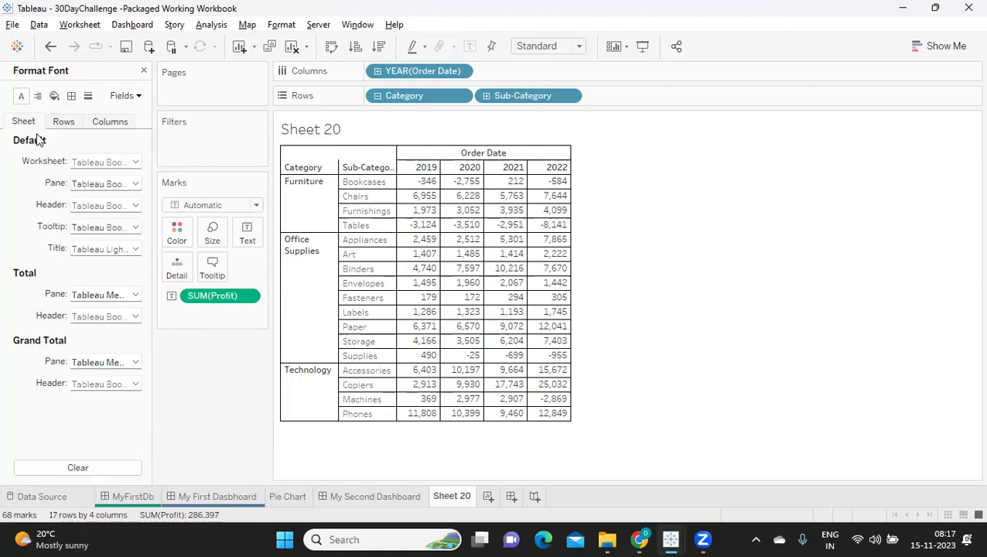
left_click(87, 162)
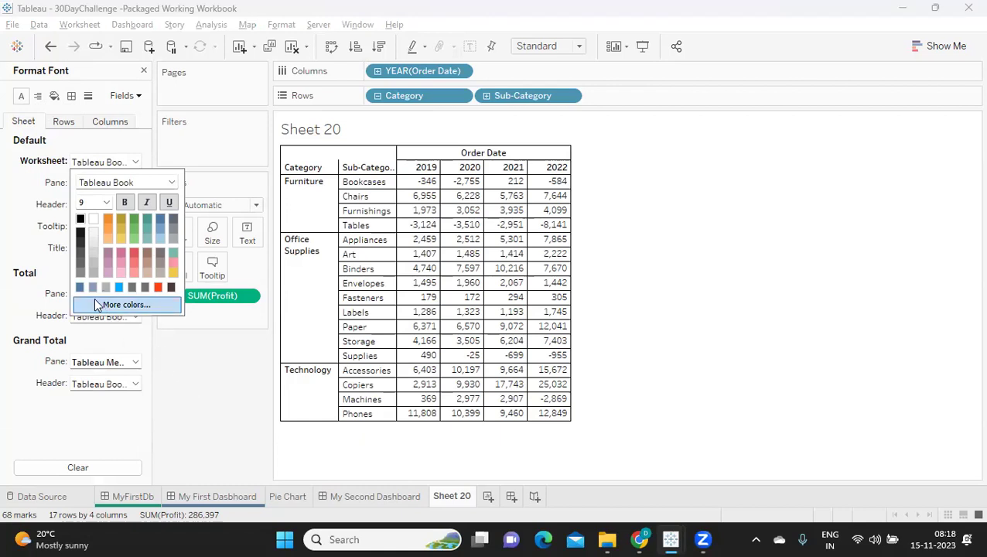
mouse_move(469, 300)
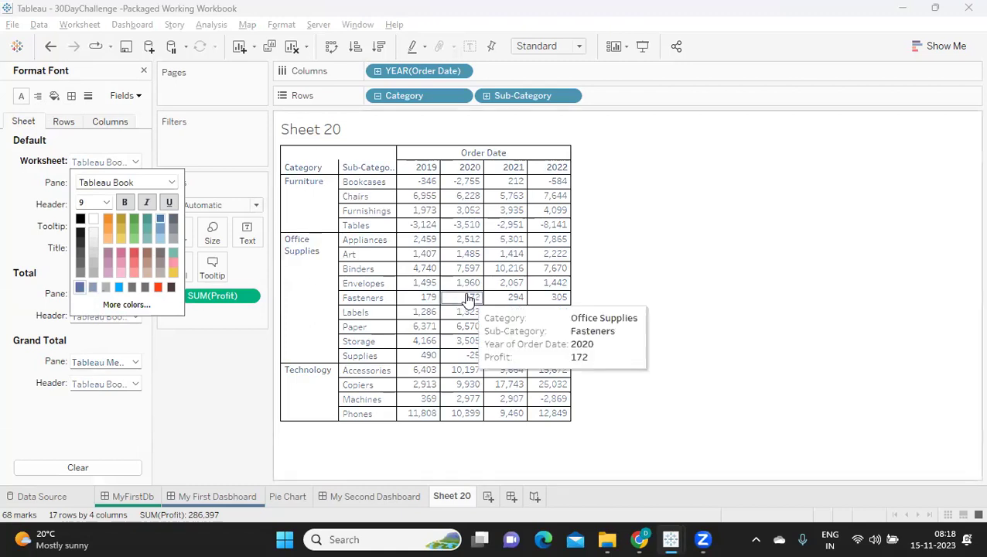
left_click(118, 287)
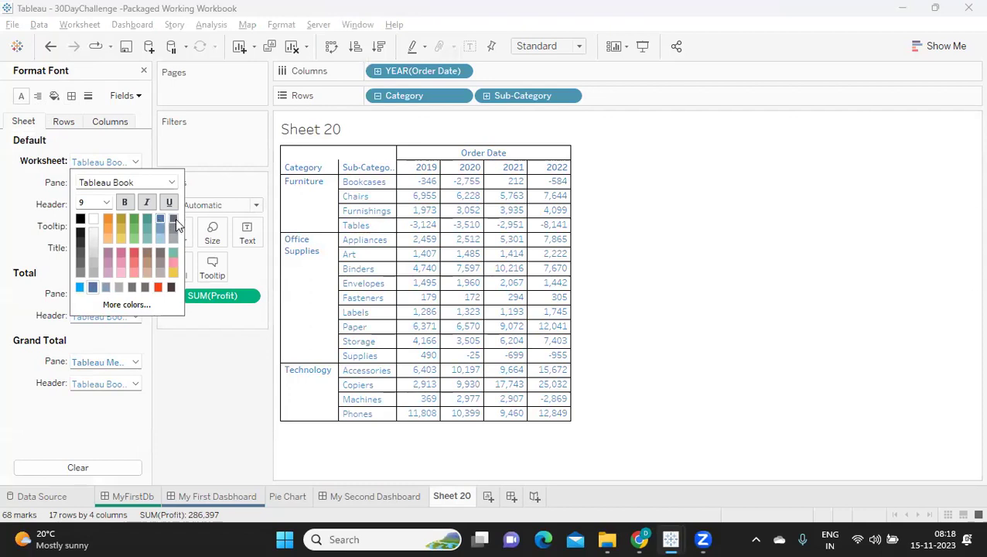
left_click(80, 222)
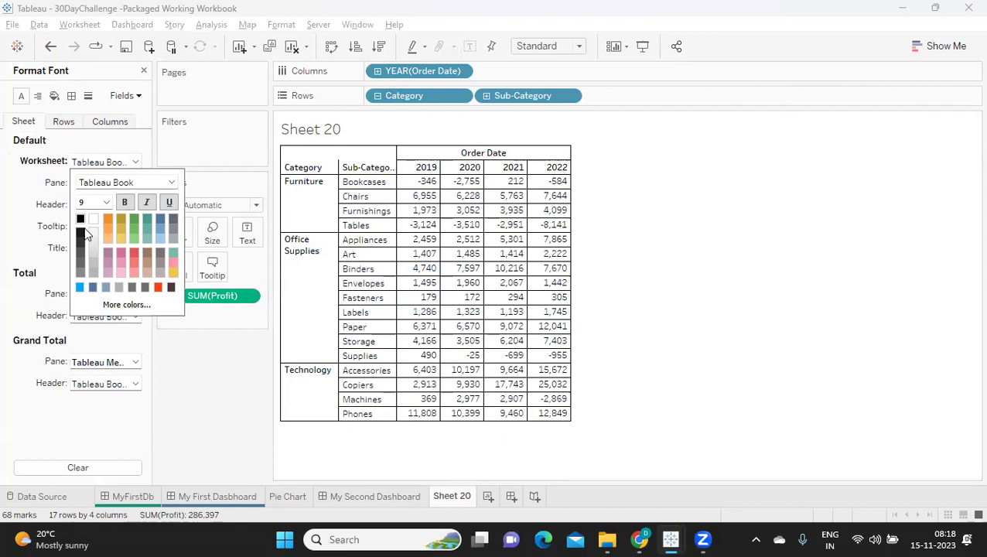
left_click(208, 383)
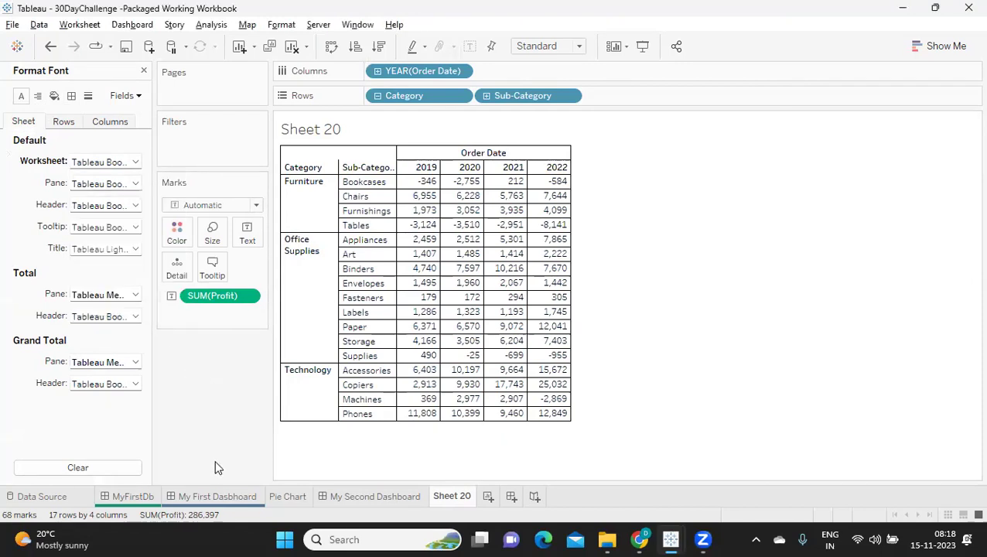
- Close the Format pane and turn on Analysis > Totals > Show Row Grand Totals
left_click(143, 70)
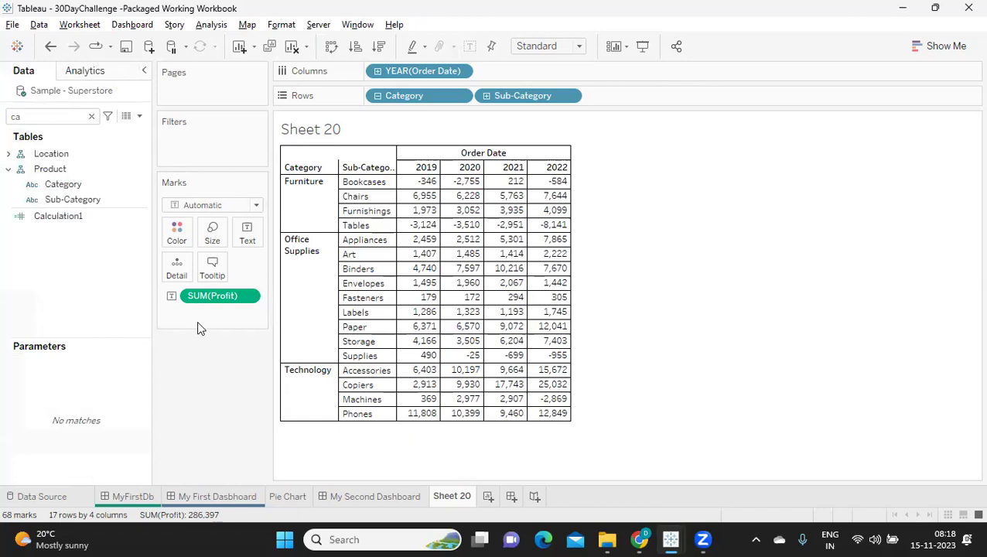
mouse_move(424, 242)
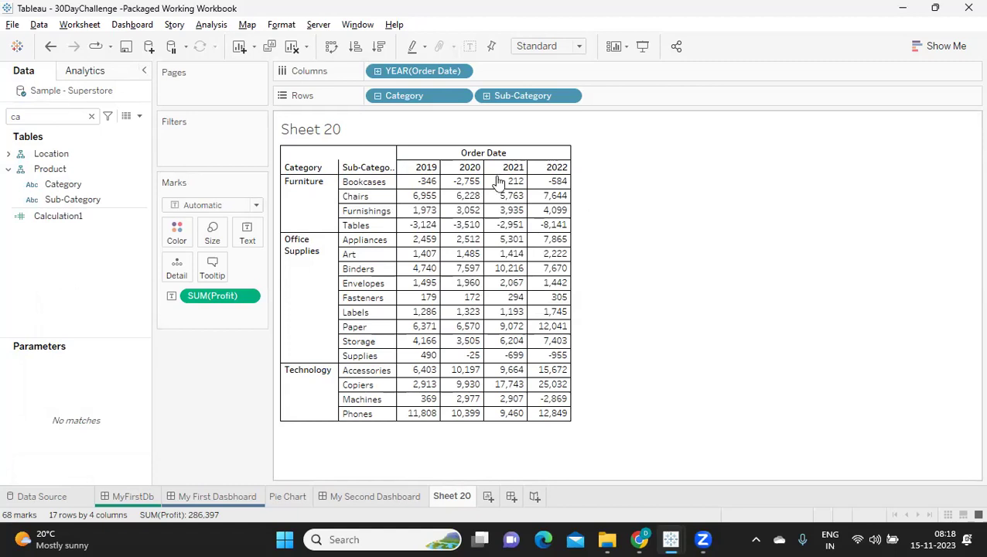
key("alt+a")
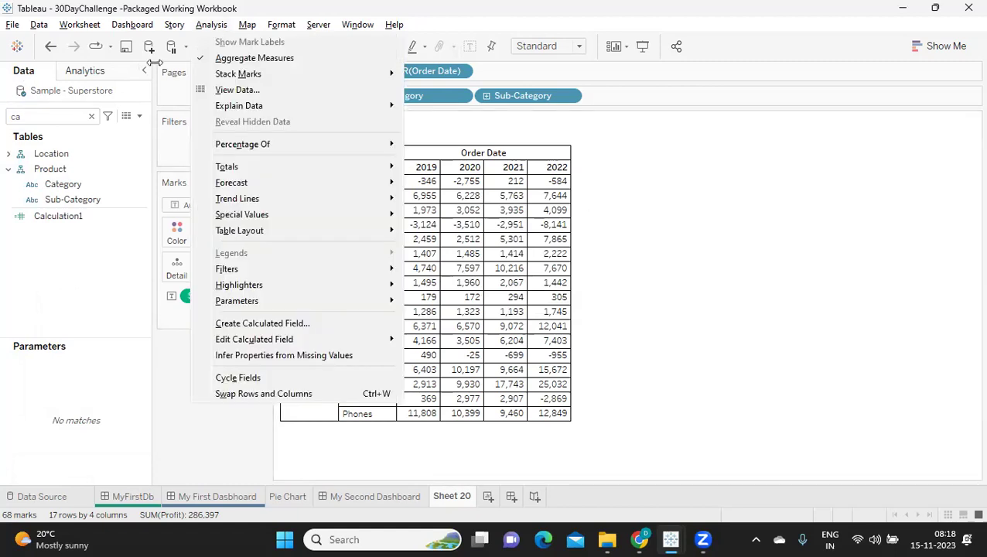
key("Escape")
key("alt+a")
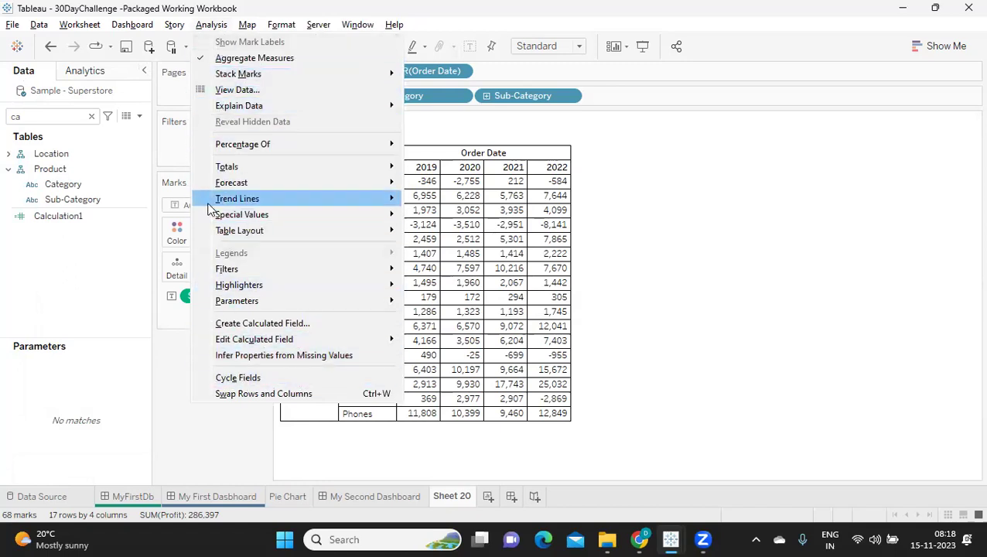
mouse_move(228, 172)
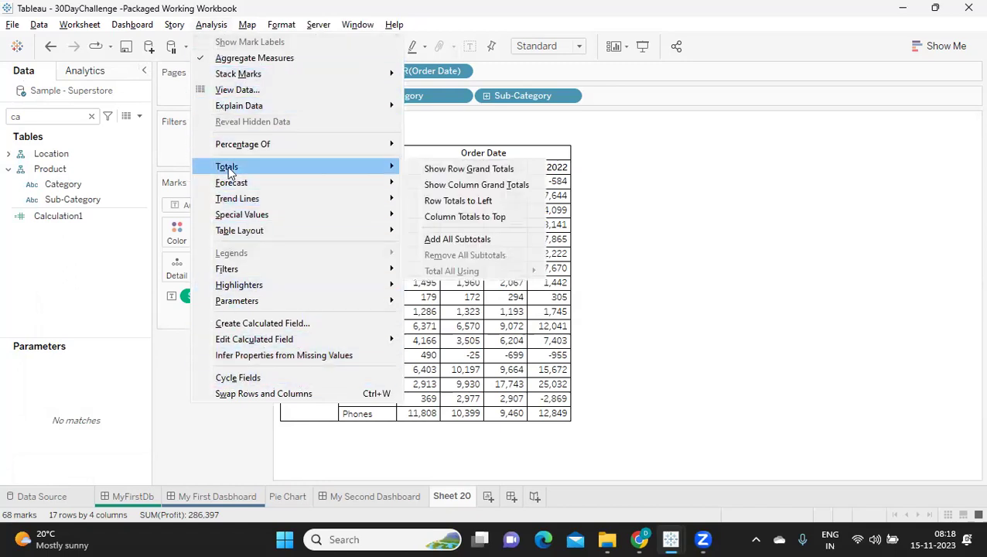
left_click(455, 169)
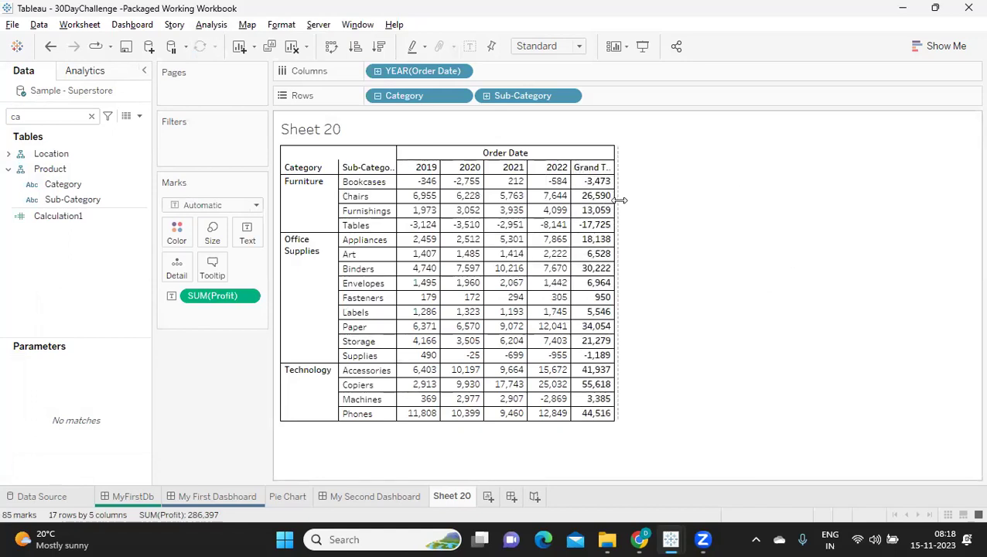
- Drag the Grand Total column's right edge to make it wider
left_click_drag(614, 203, 624, 202)
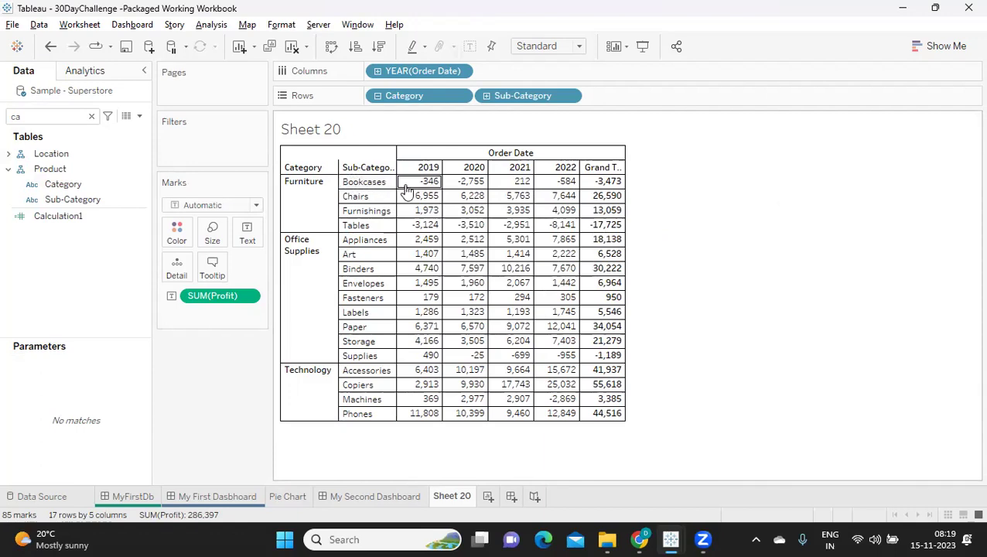
mouse_move(551, 188)
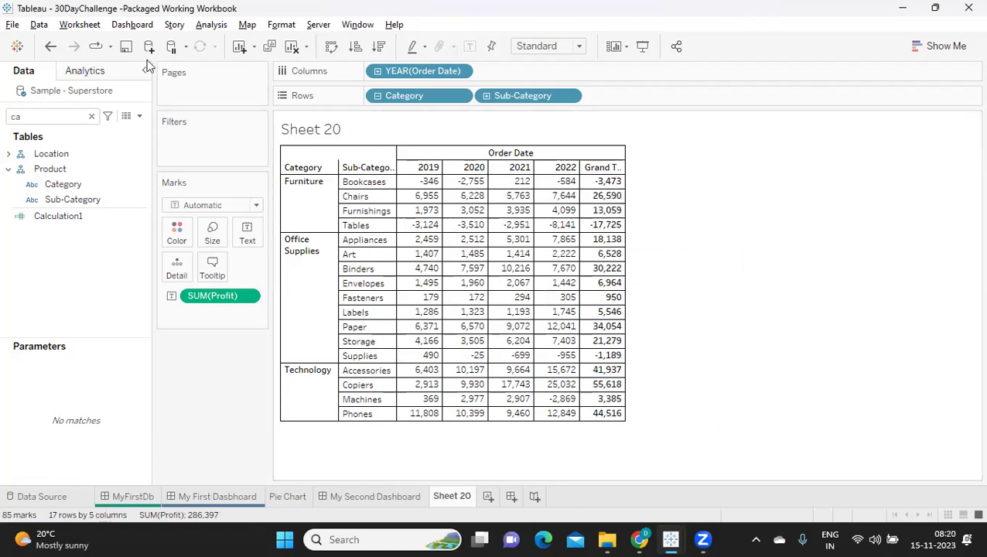
- Turn on column grand totals, adding a Grand Total row with overall profit 286,397
key("alt+a")
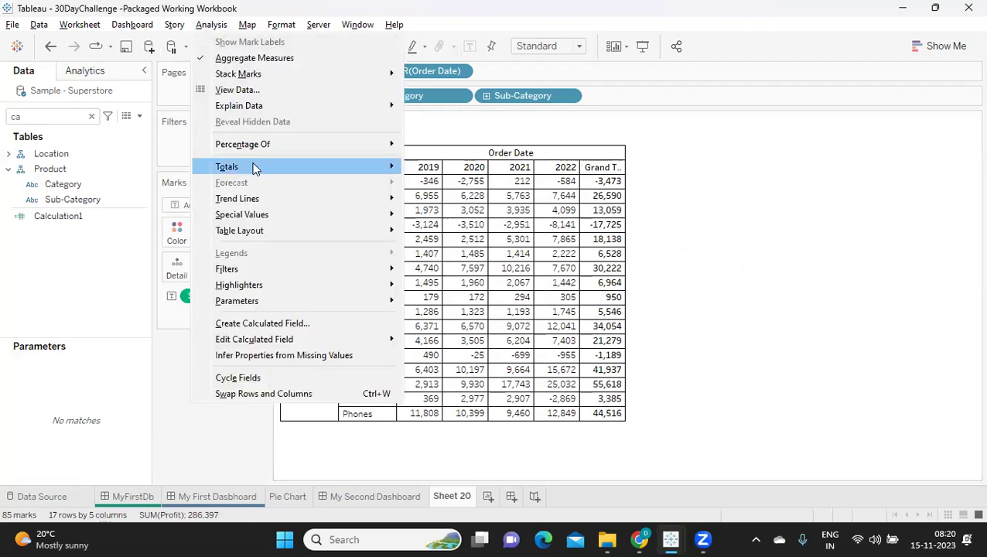
mouse_move(321, 166)
left_click(441, 186)
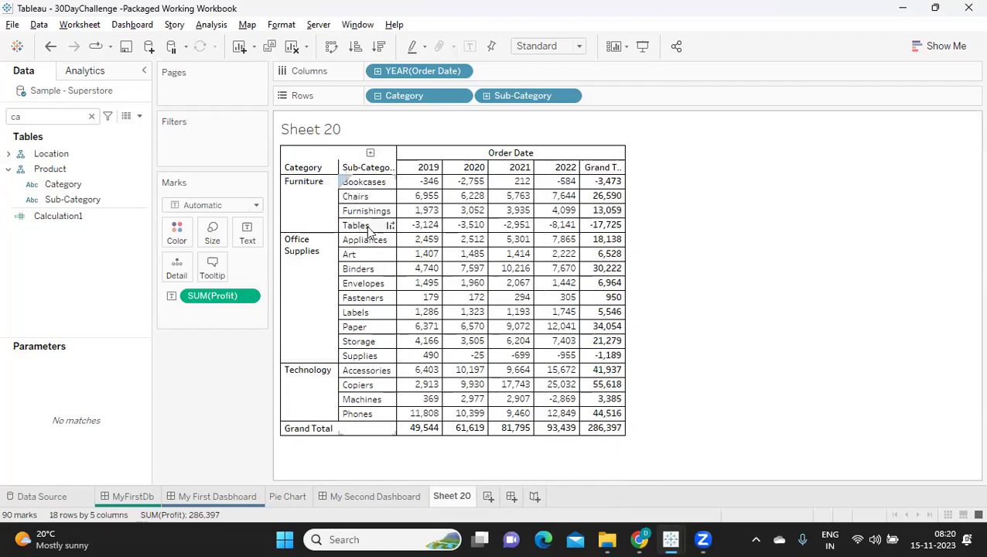
mouse_move(409, 439)
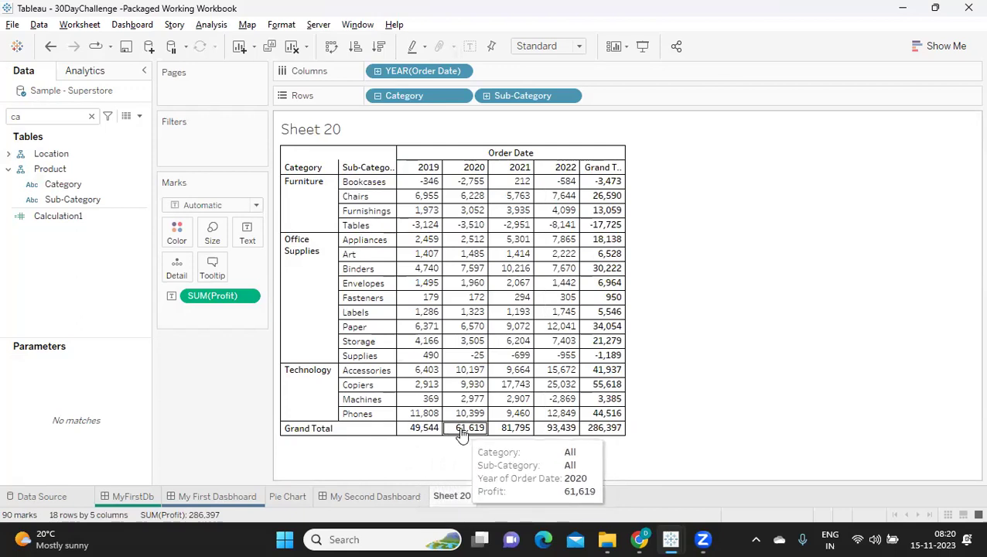
mouse_move(555, 436)
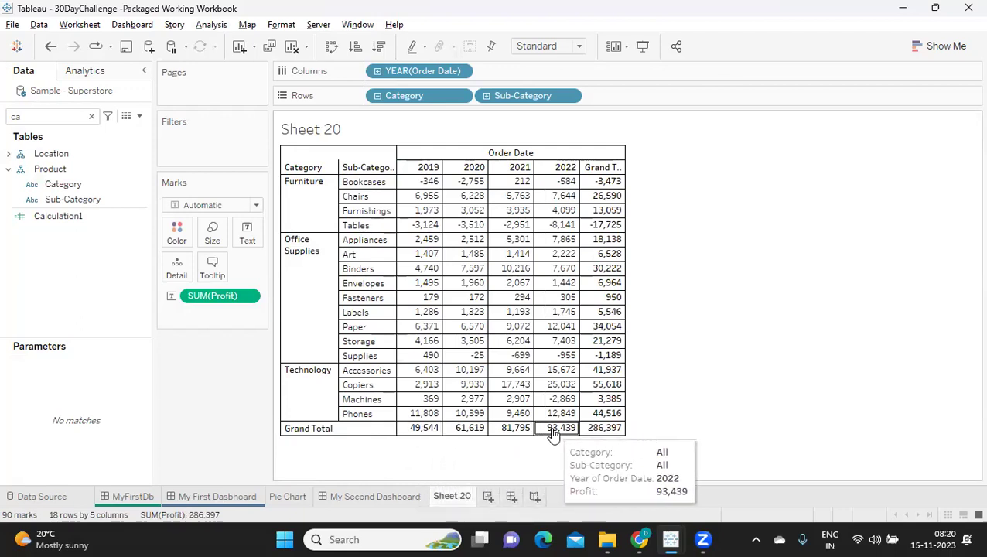
mouse_move(609, 229)
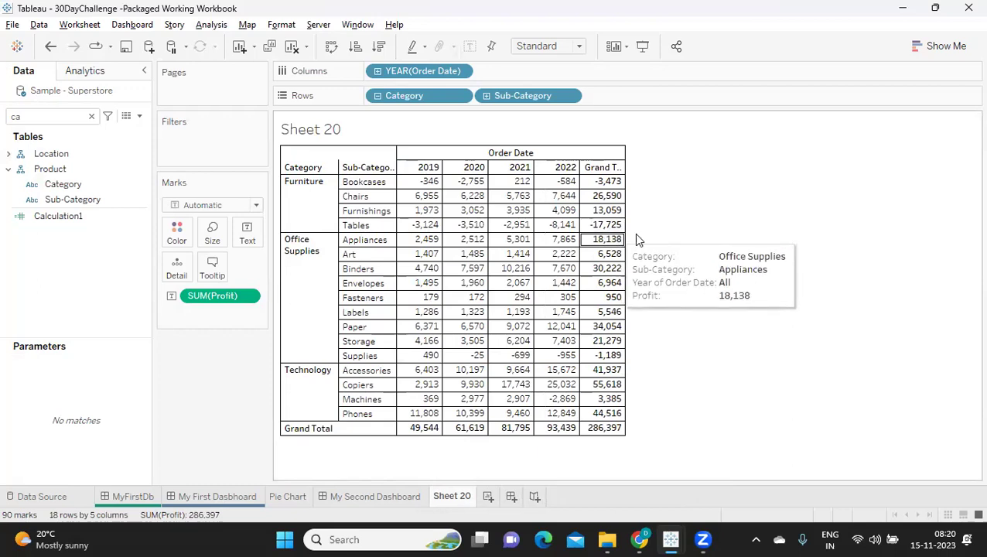
mouse_move(617, 198)
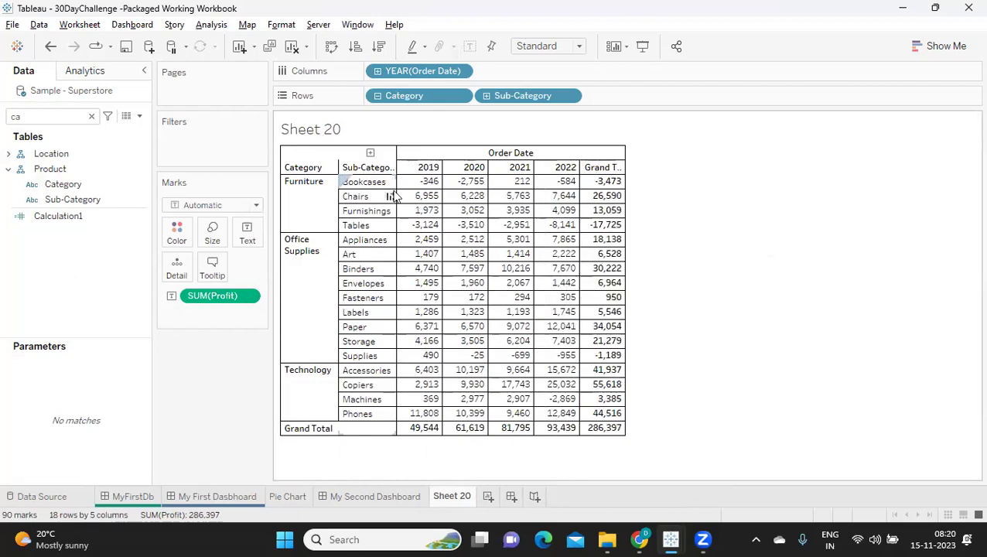
mouse_move(416, 419)
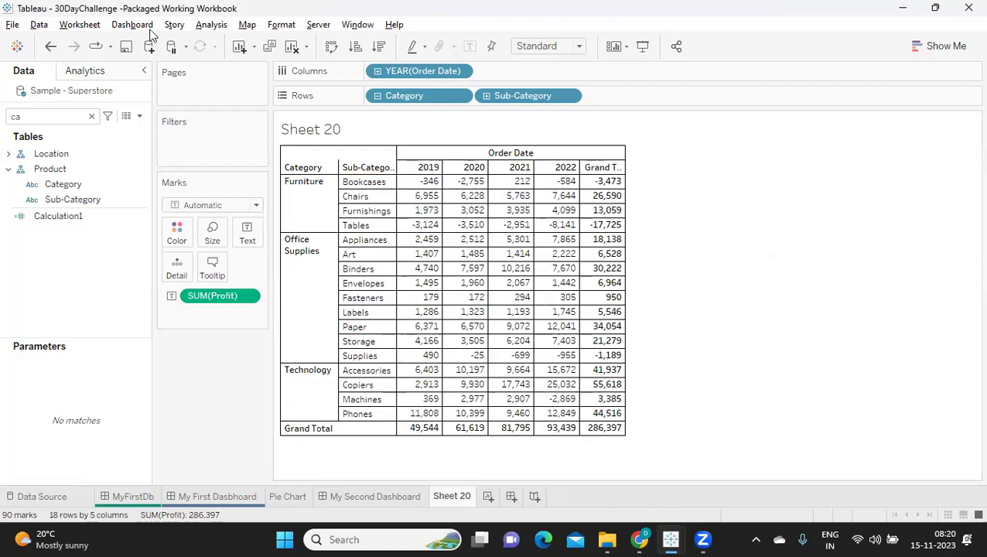
- Move the grand total column to the left side of the crosstab
left_click(211, 24)
mouse_move(261, 167)
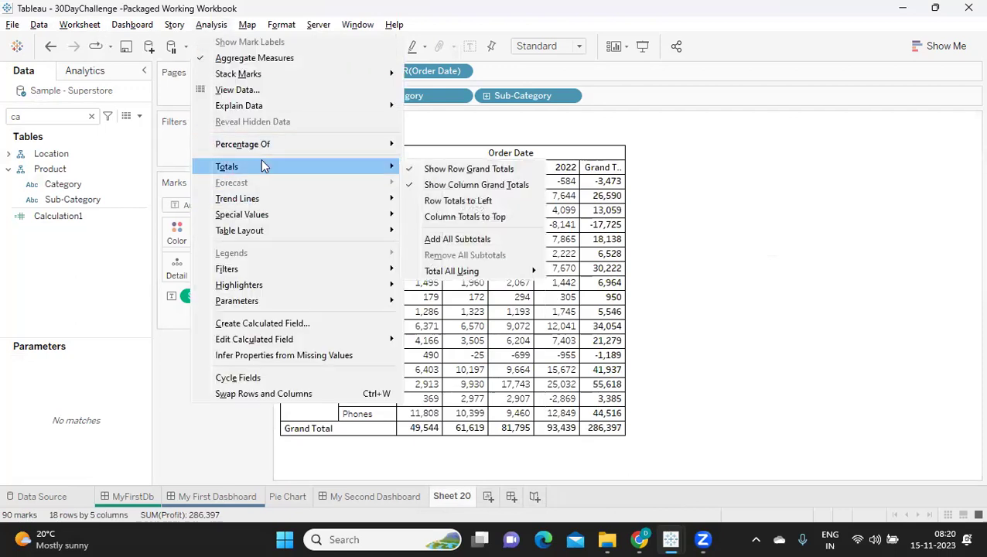
left_click(460, 202)
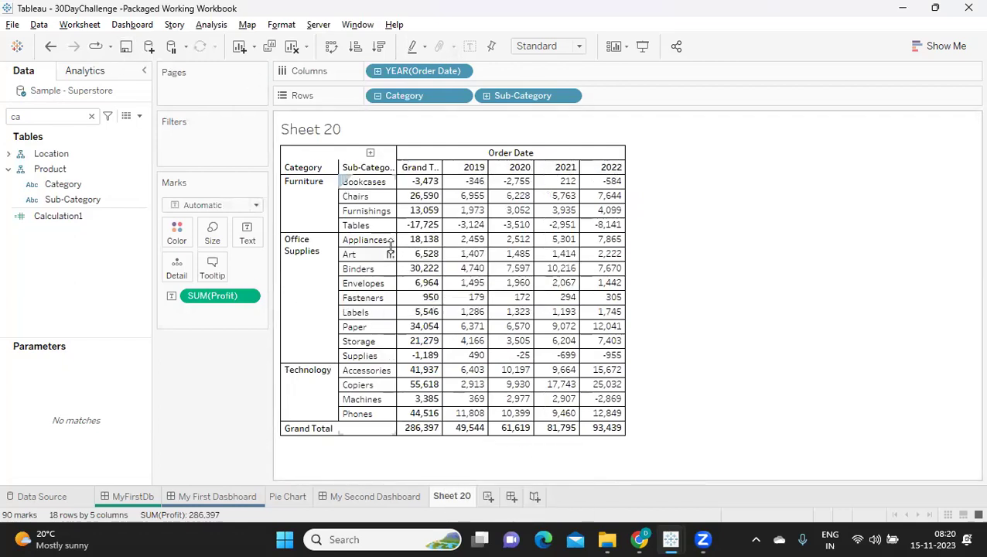
- Move the grand total row to the top of the crosstab
left_click(211, 24)
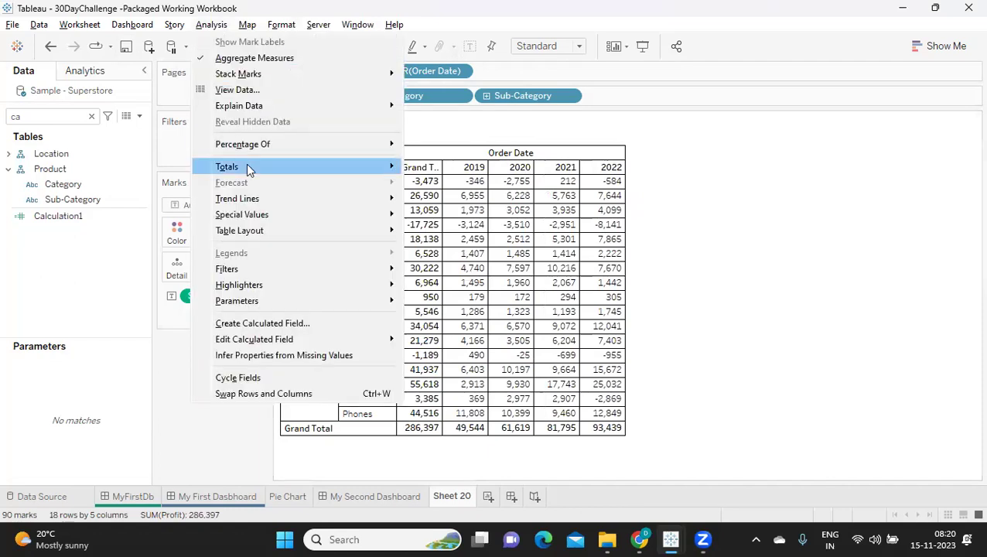
mouse_move(280, 167)
left_click(464, 216)
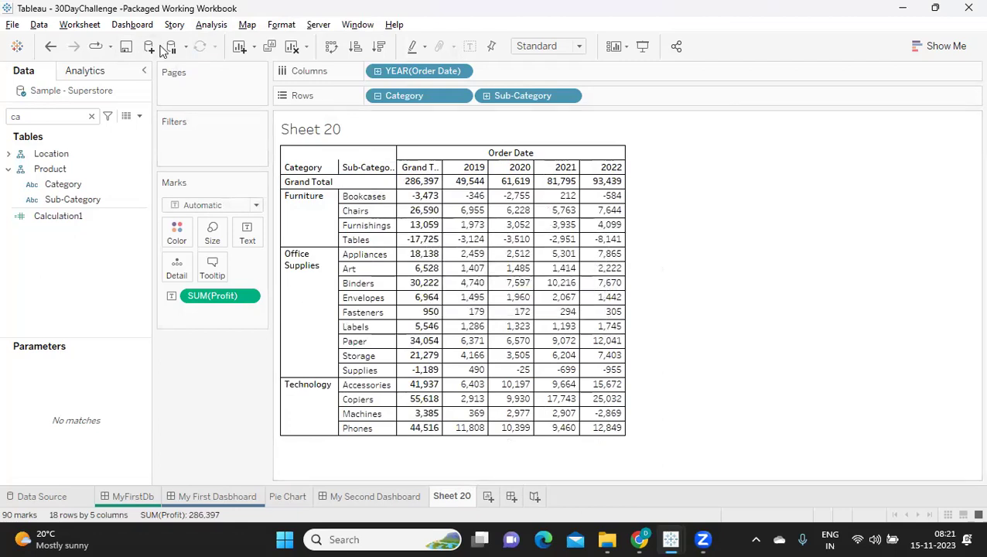
- Add a Total subtotal row to every category and scroll to check the result
key("alt+a")
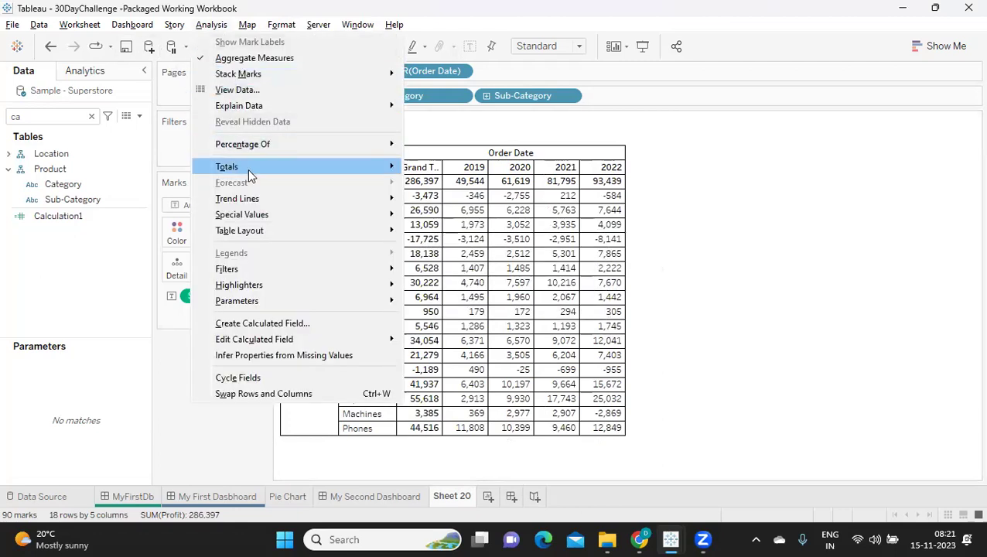
mouse_move(248, 168)
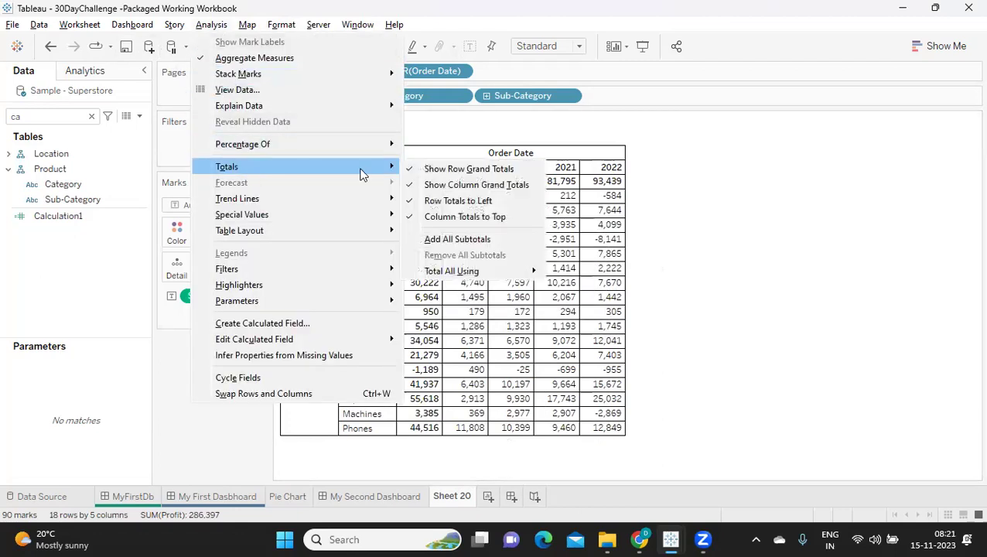
left_click(456, 241)
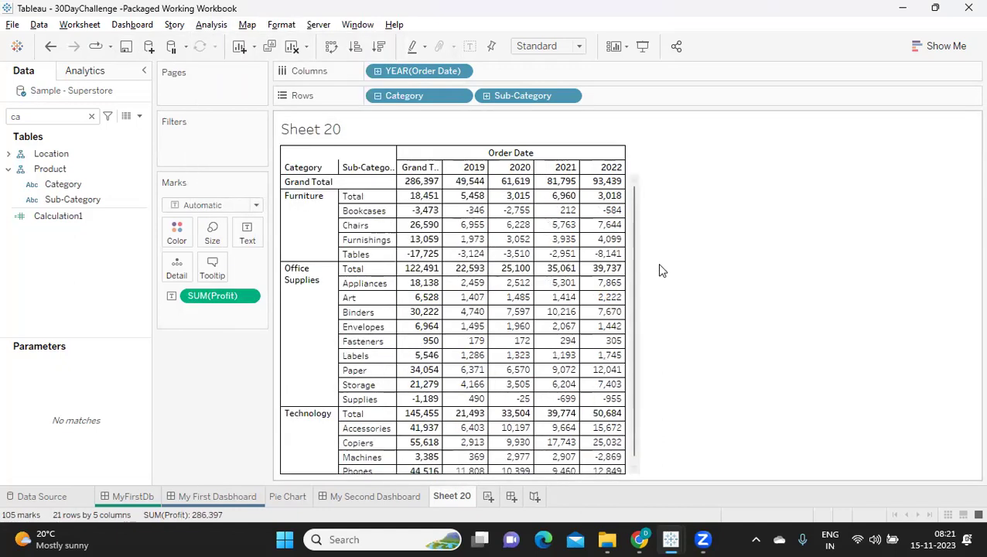
scroll(649, 254, "down", 1)
scroll(586, 276, "up", 1)
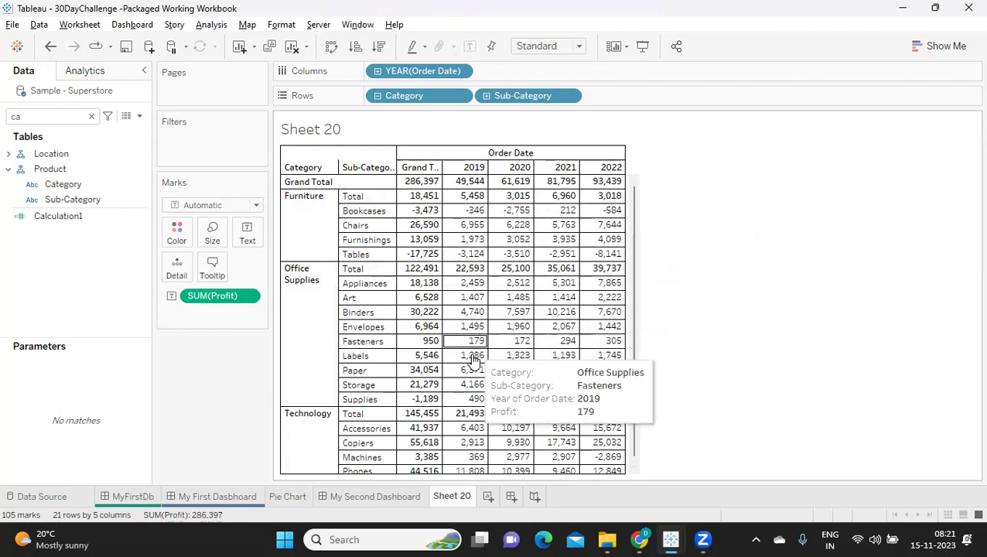
scroll(492, 364, "down", 1)
scroll(495, 375, "up", 1)
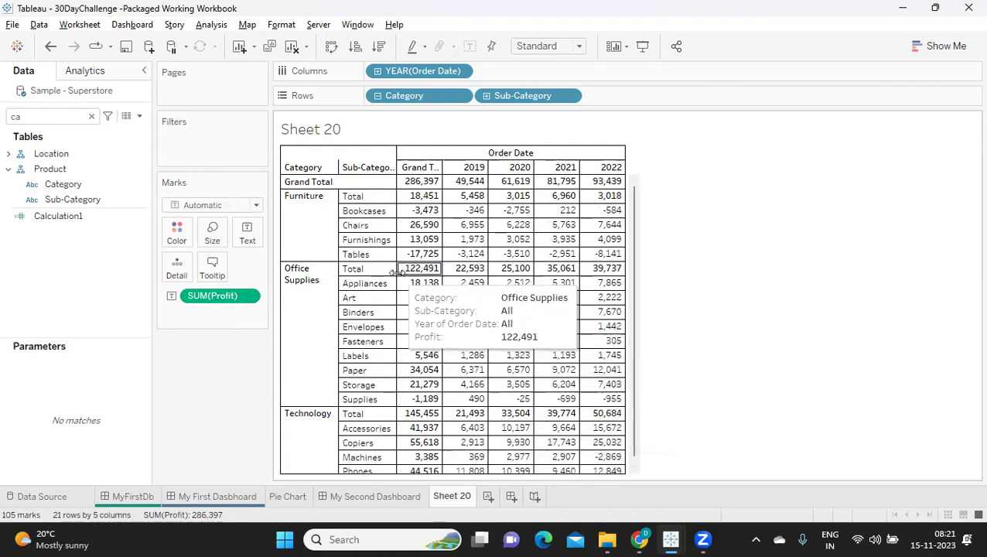
scroll(395, 266, "down", 1)
scroll(394, 268, "up", 1)
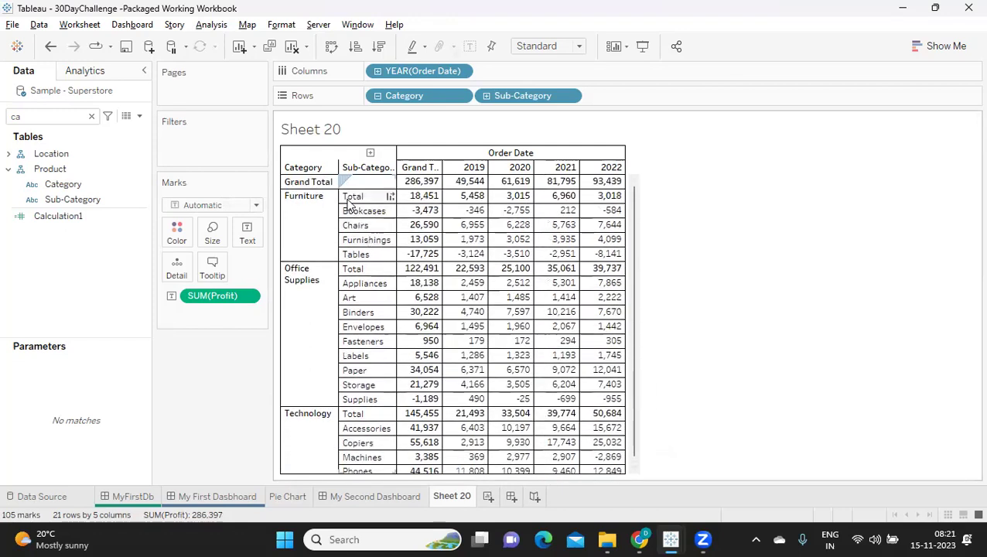
- Hide the grand total column and the grand total row
left_click(211, 25)
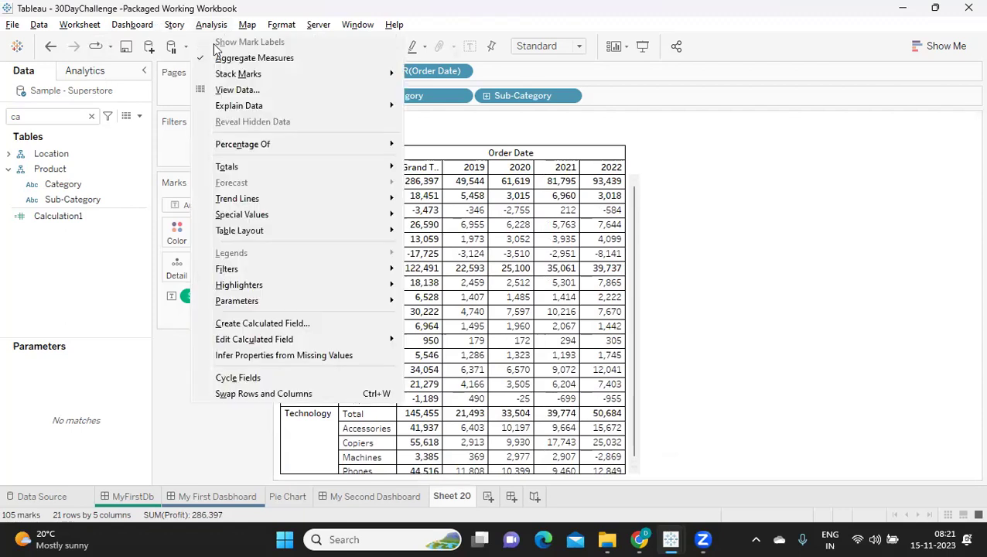
mouse_move(246, 167)
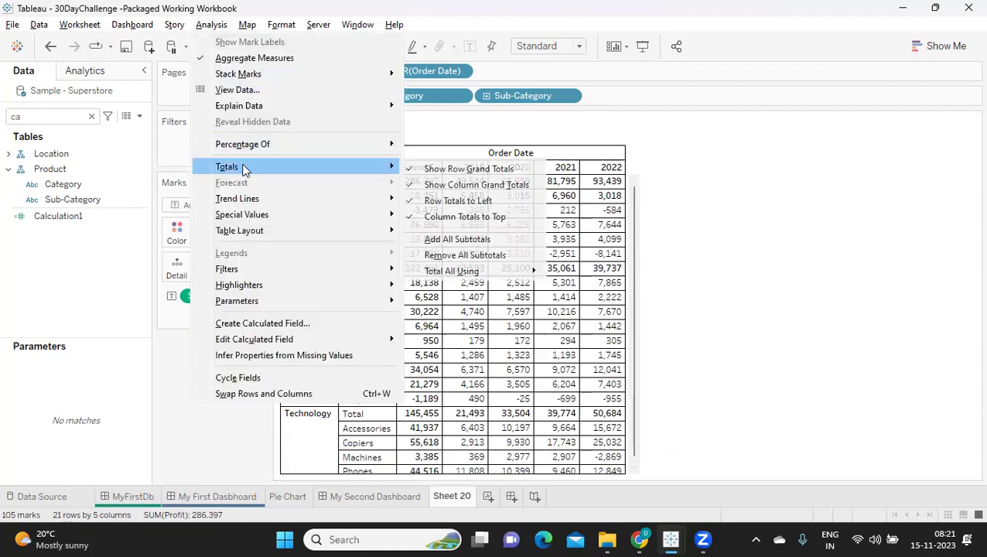
left_click(420, 169)
left_click(211, 24)
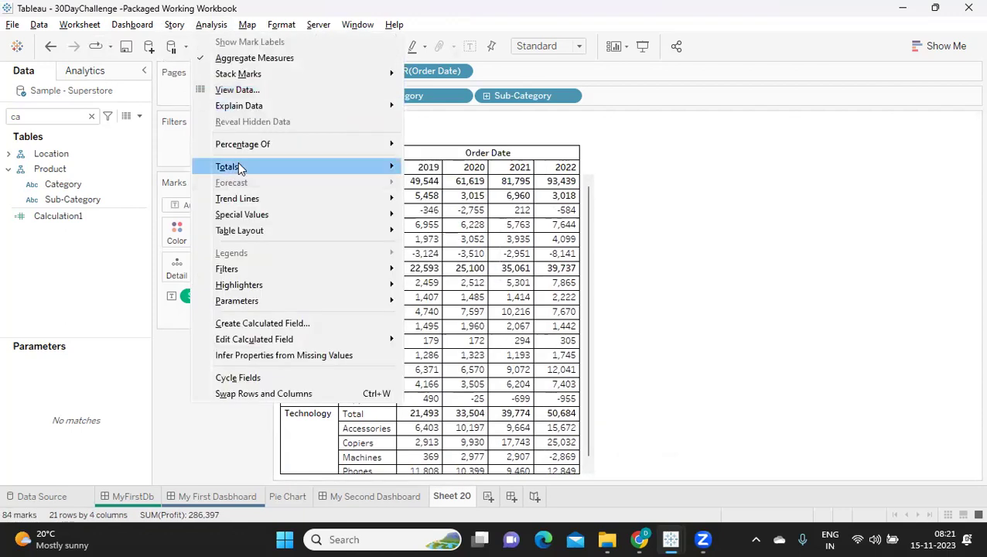
mouse_move(240, 169)
left_click(453, 185)
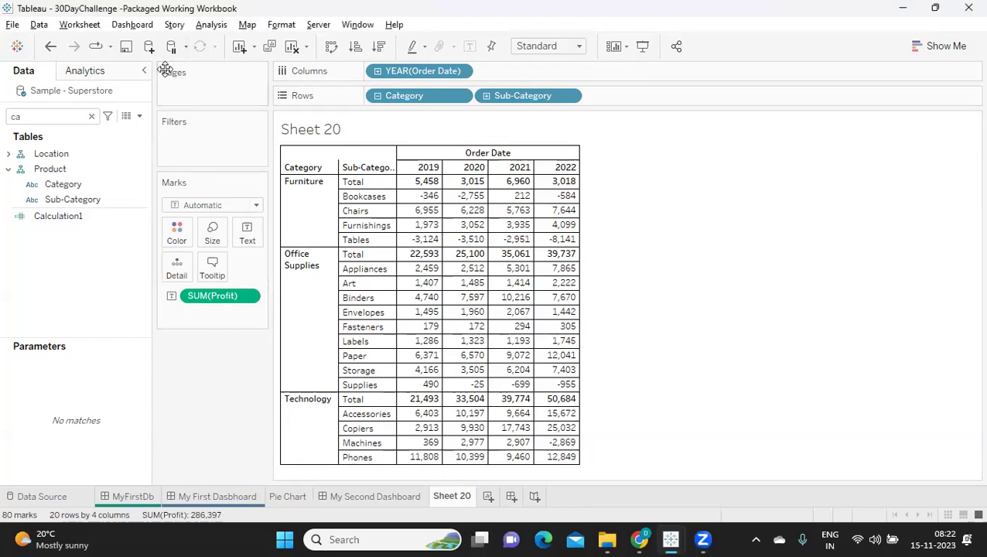
- Open the sheet's shading format and shade the grand total cells grey
key("alt+o")
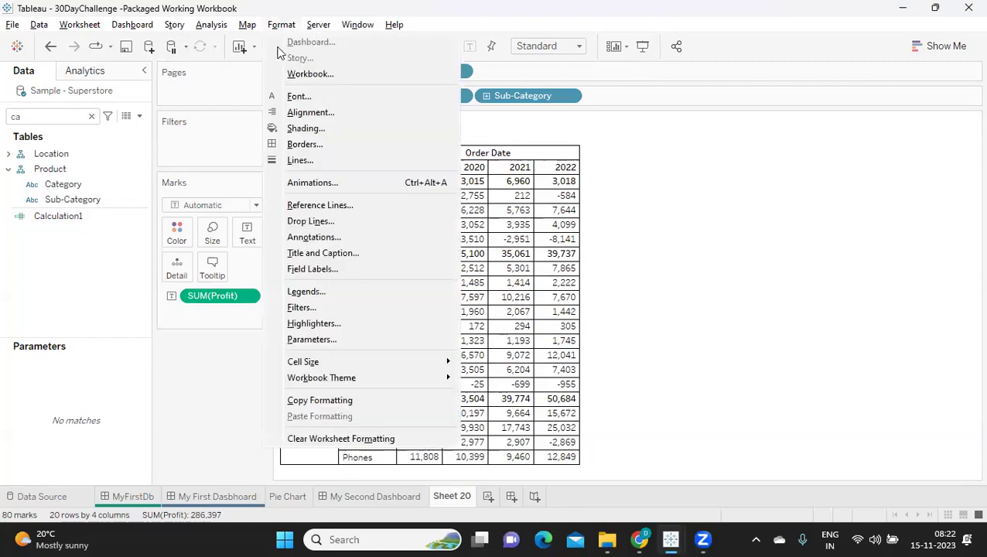
left_click(292, 130)
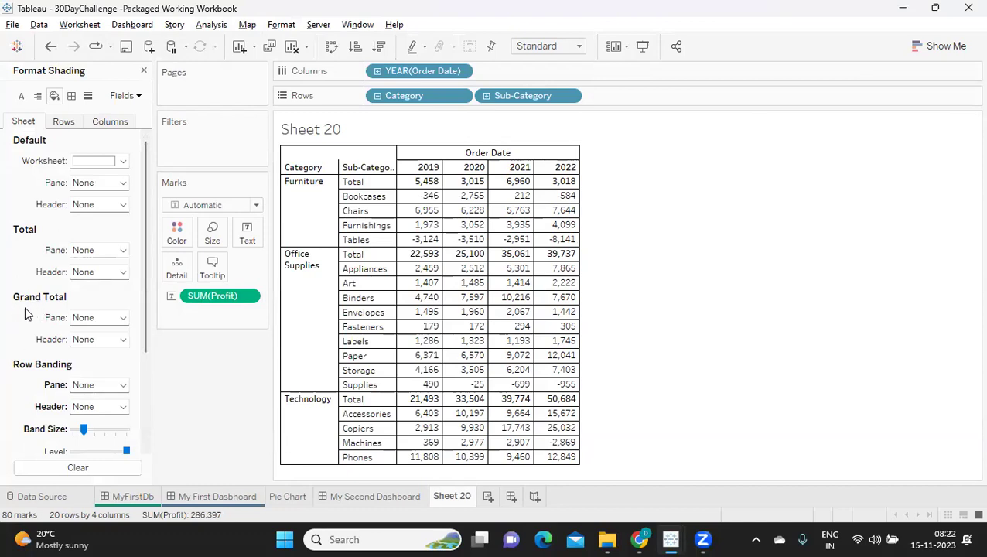
left_click(82, 317)
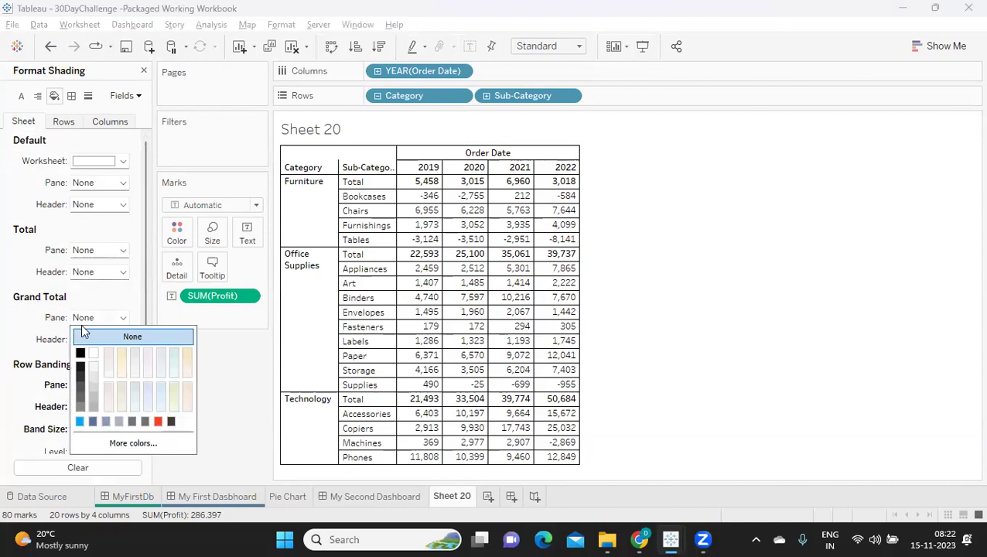
left_click(92, 409)
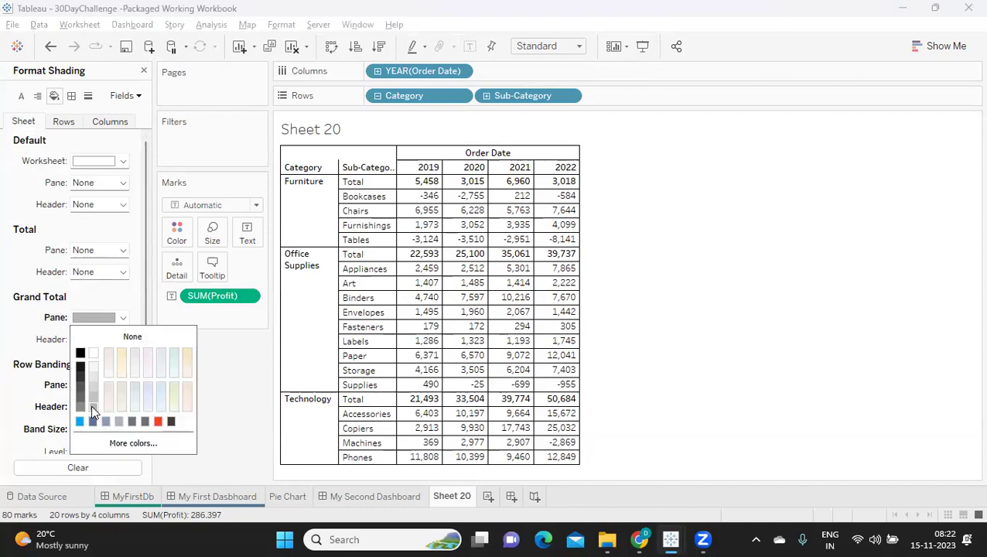
left_click(30, 331)
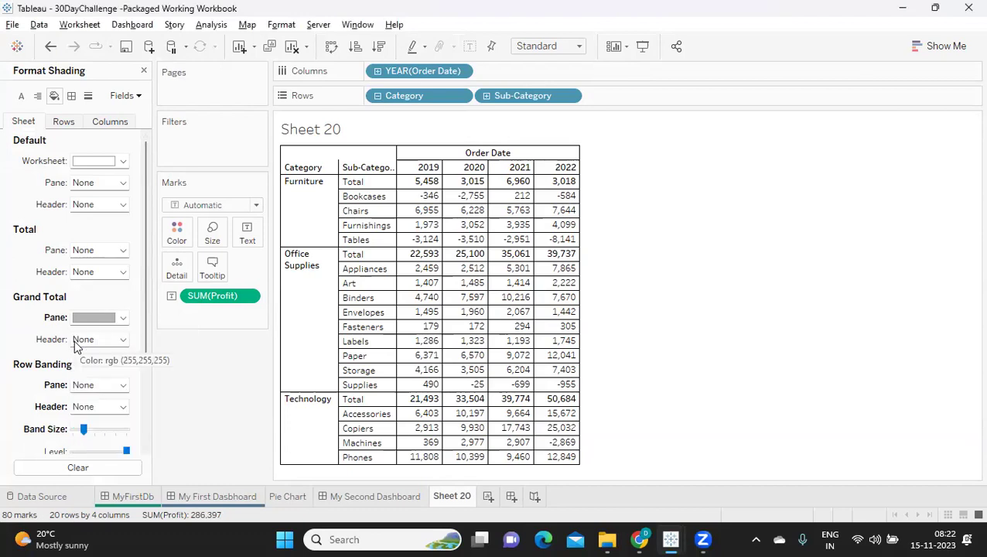
left_click(74, 340)
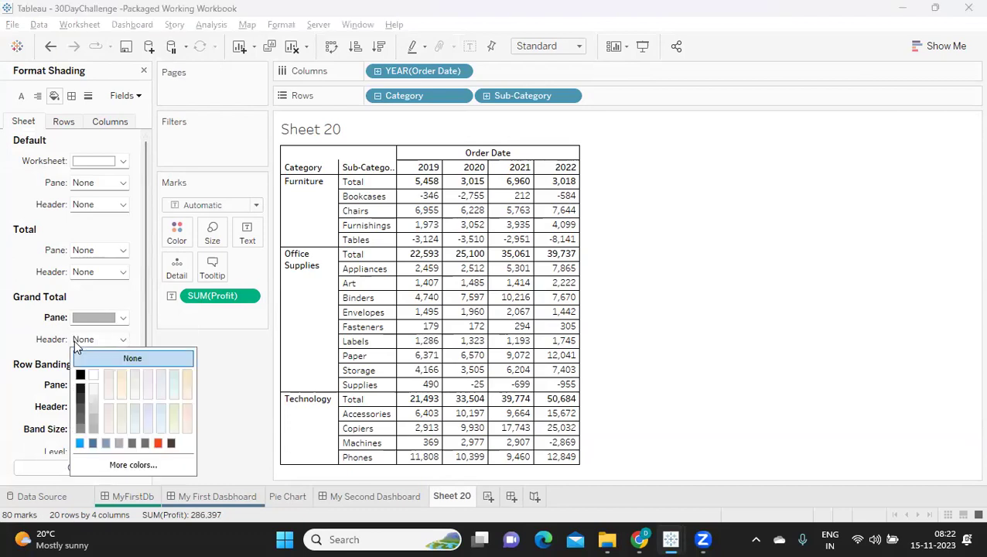
left_click(119, 446)
left_click(184, 359)
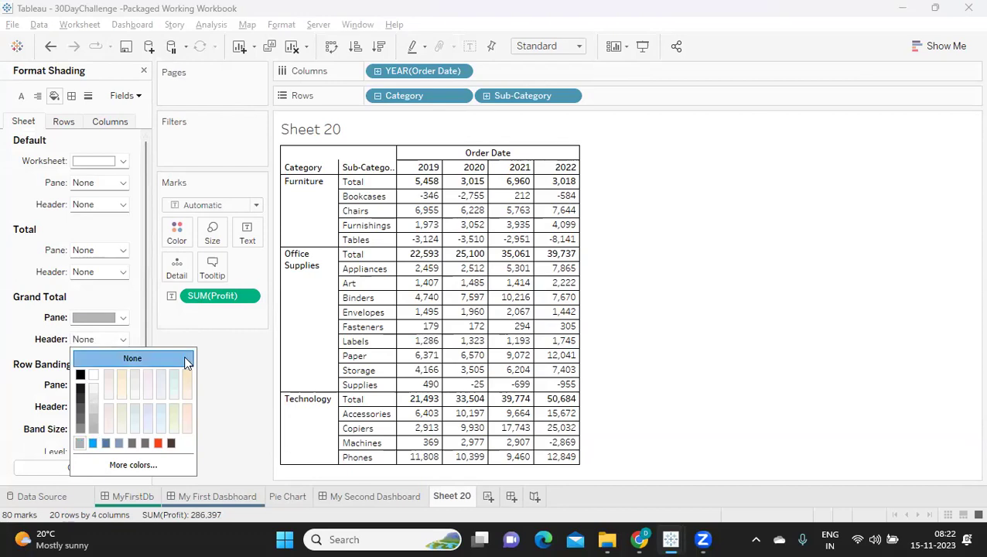
left_click(211, 346)
- Shade the grand total header grey in the sheet-level shading settings
left_click(62, 122)
left_click(87, 345)
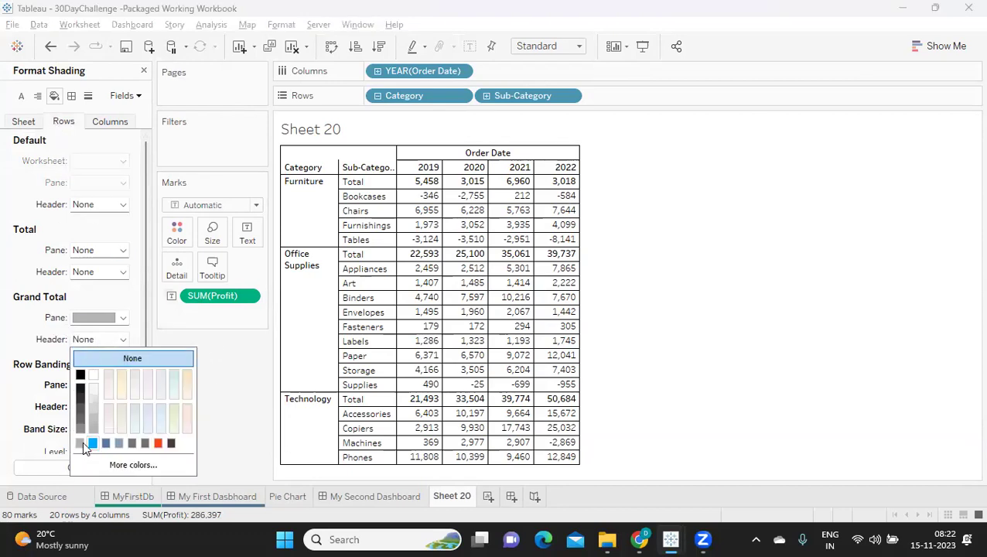
left_click(80, 443)
left_click(11, 126)
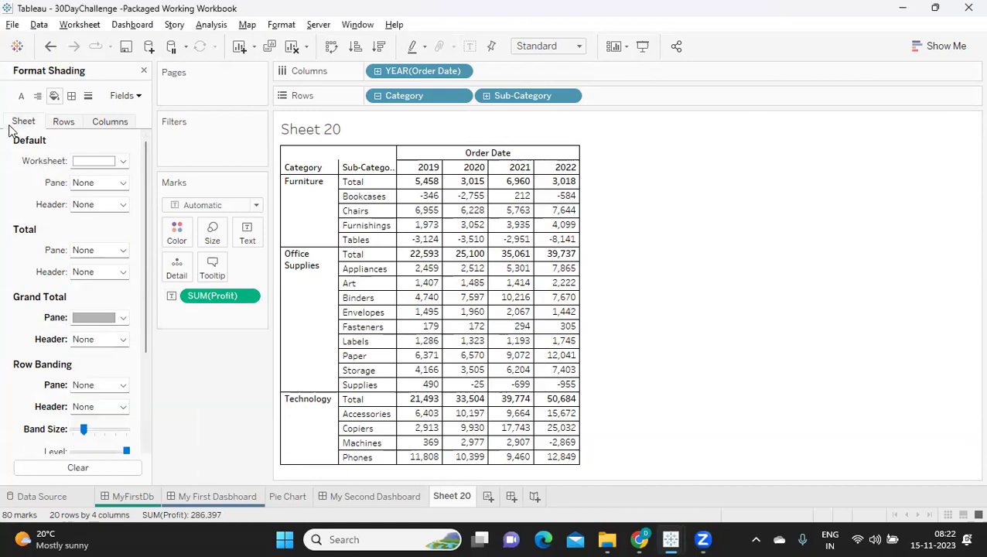
left_click(81, 338)
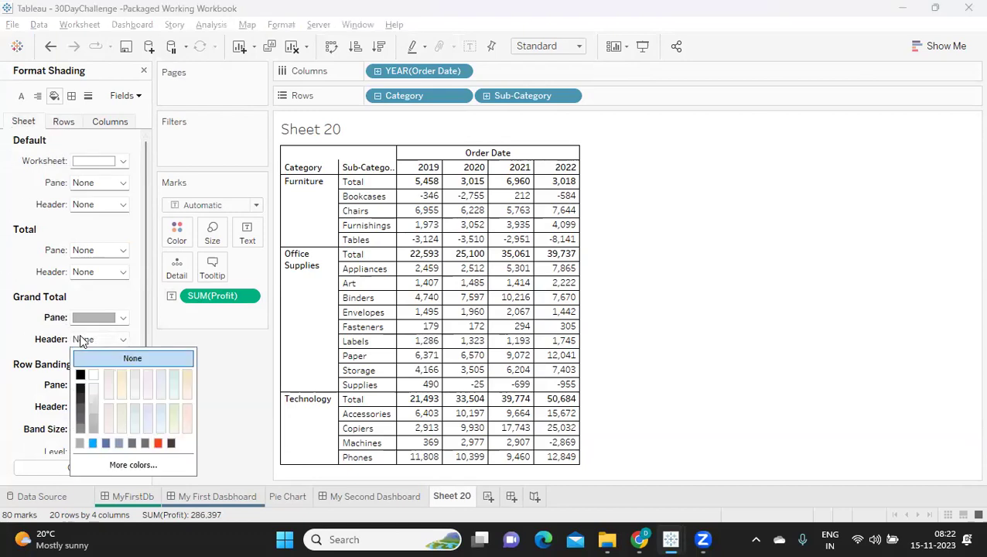
left_click(81, 443)
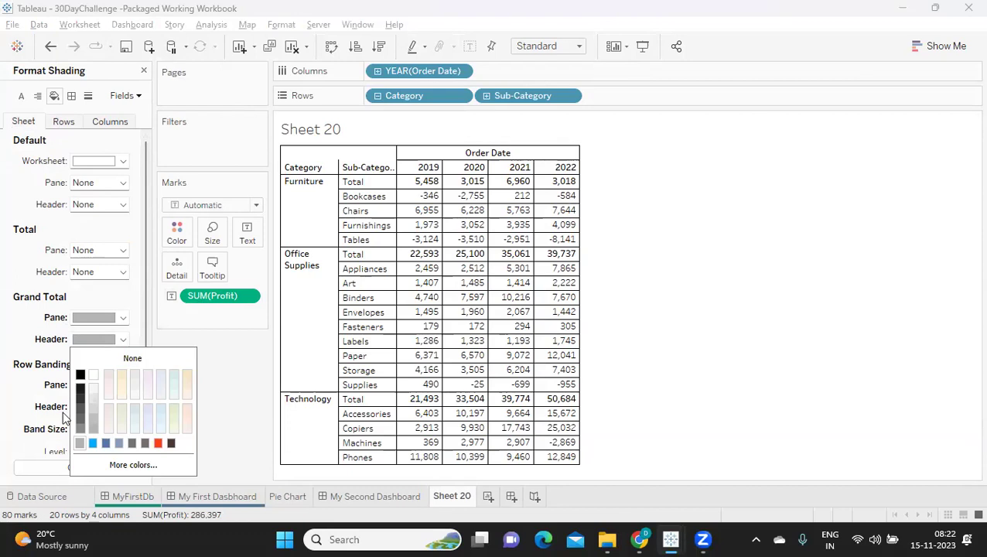
left_click(254, 363)
- Shade the Total rows' pane cells and header cells light grey
scroll(91, 344, "down", 5)
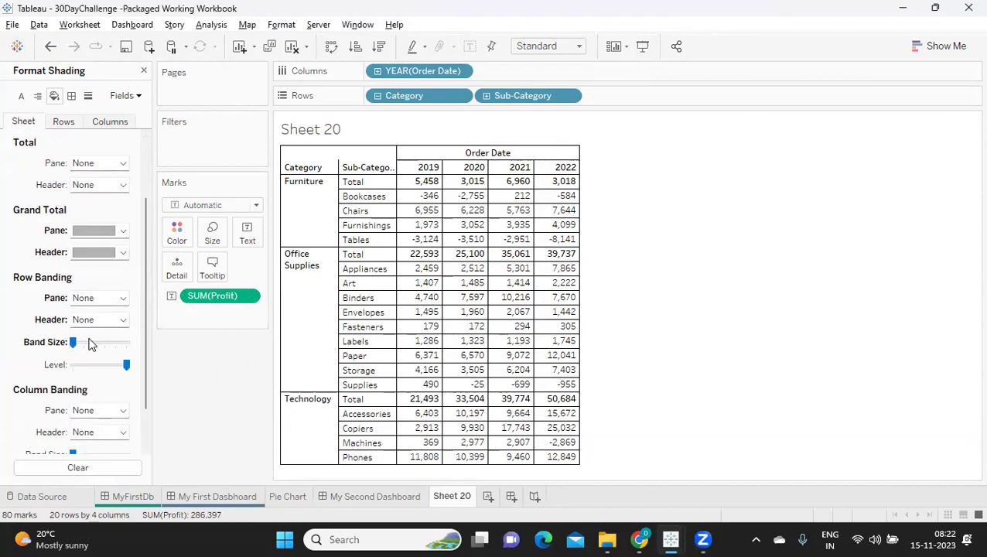
scroll(88, 342, "up", 2)
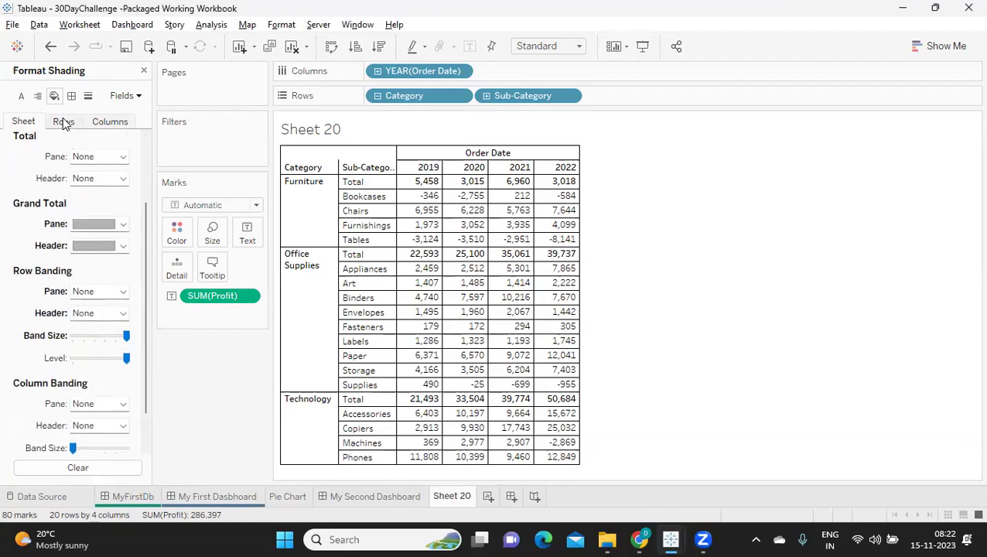
left_click(65, 123)
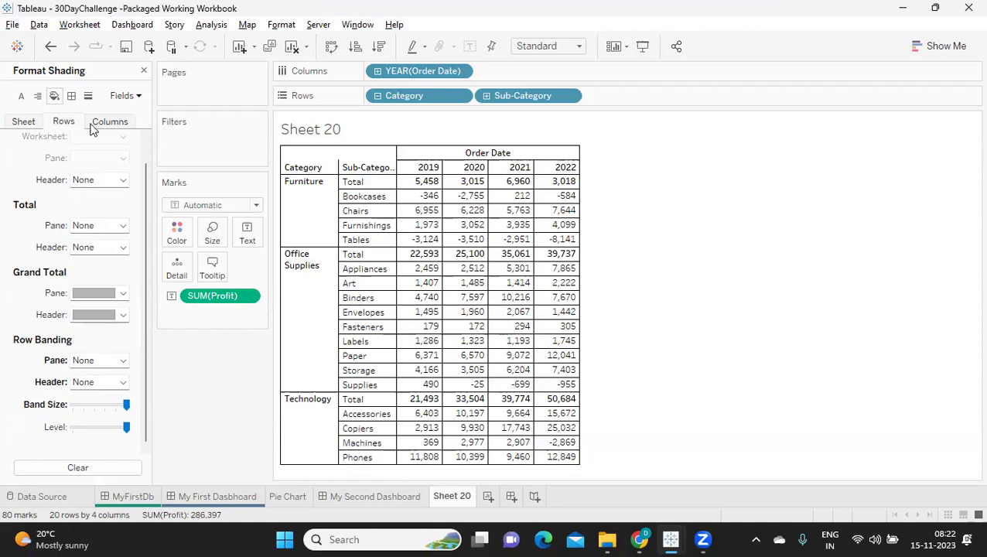
left_click(107, 124)
scroll(90, 325, "up", 1)
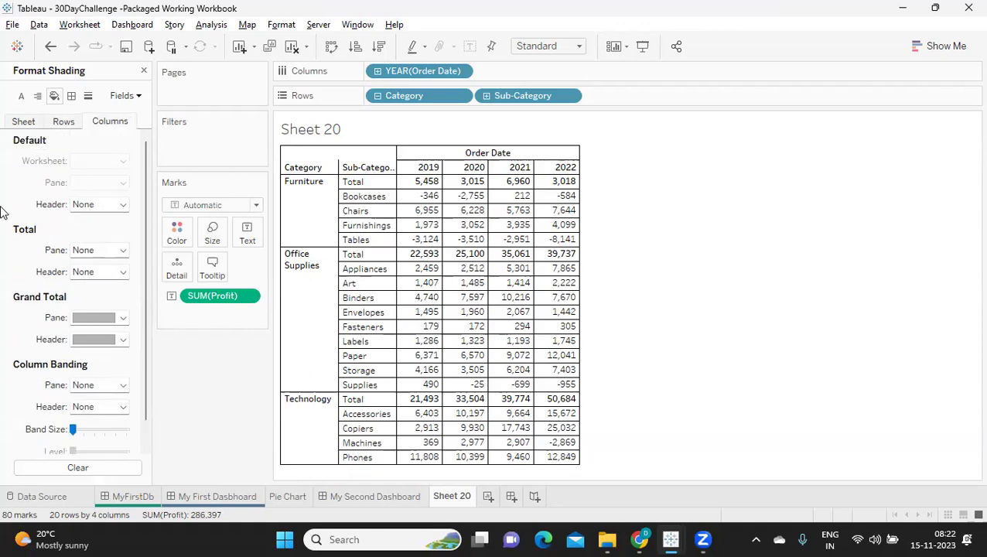
left_click(23, 123)
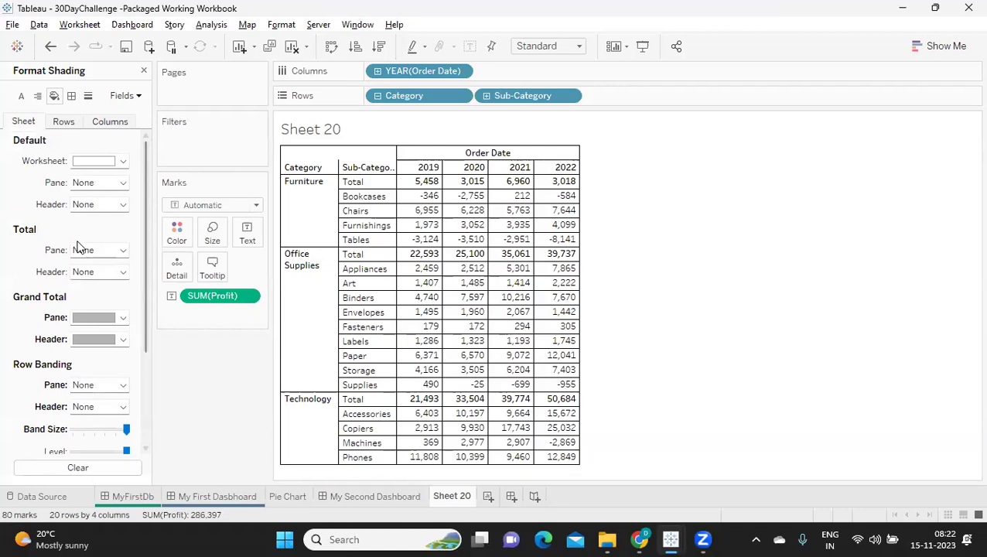
left_click(101, 251)
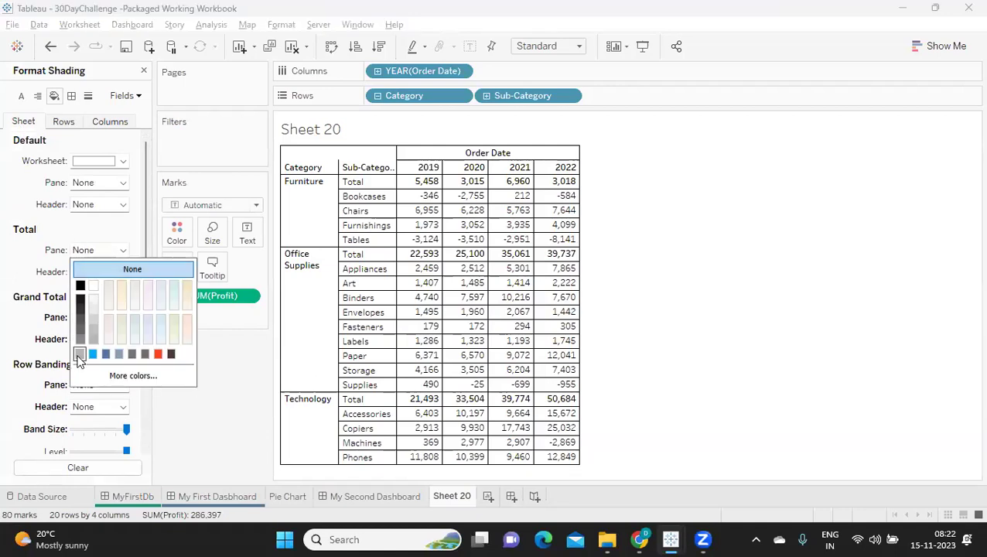
left_click(80, 354)
left_click(99, 272)
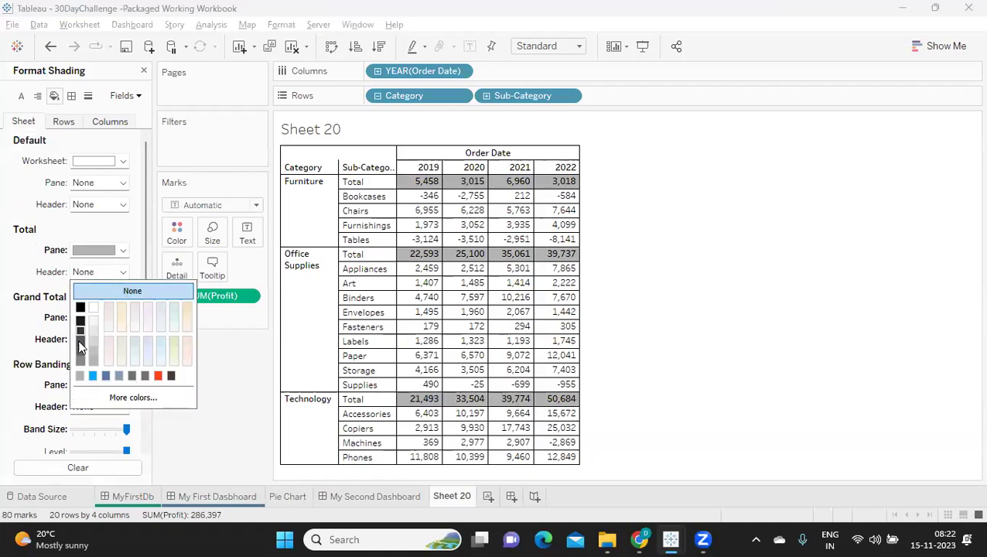
left_click(79, 375)
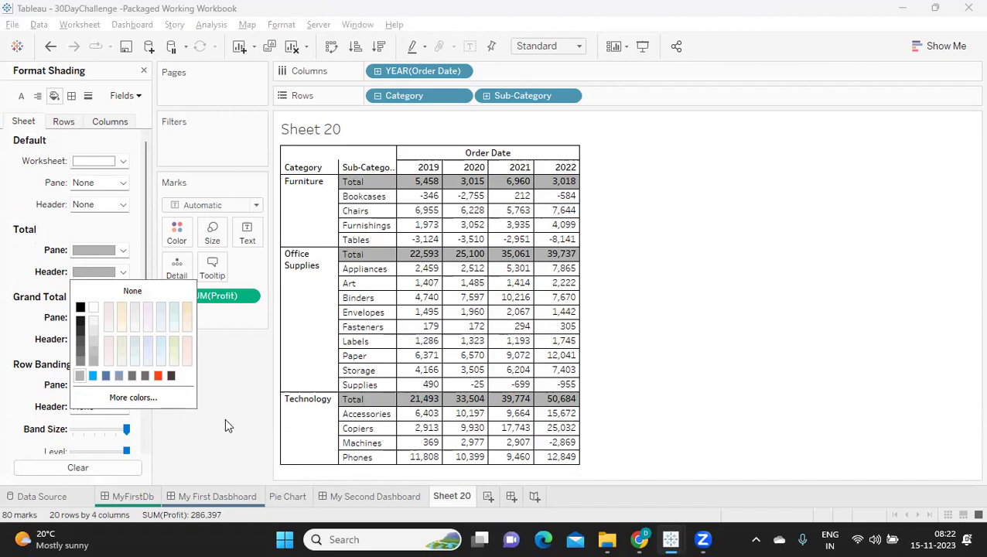
left_click(235, 429)
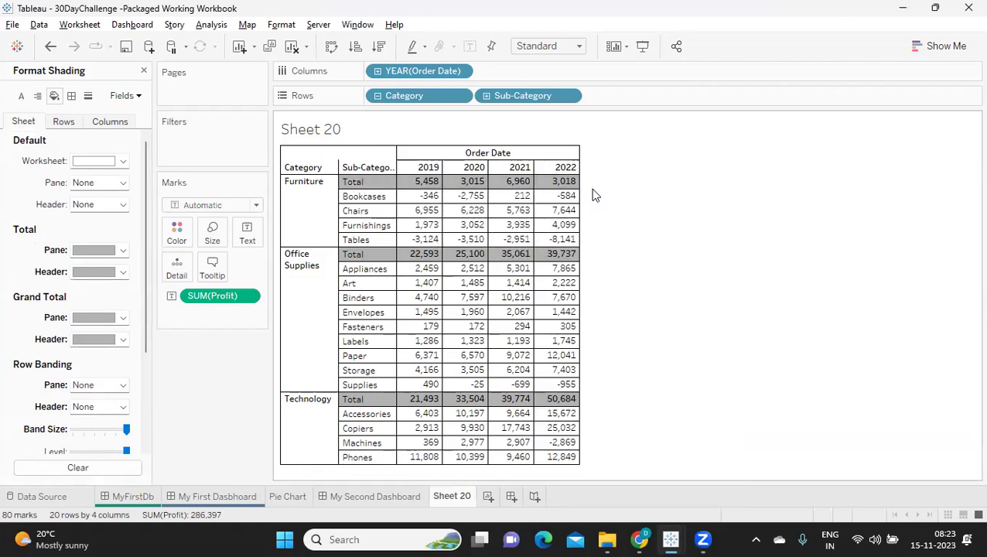
- Close the Format Shading pane and clear the Data pane search box
left_click(143, 70)
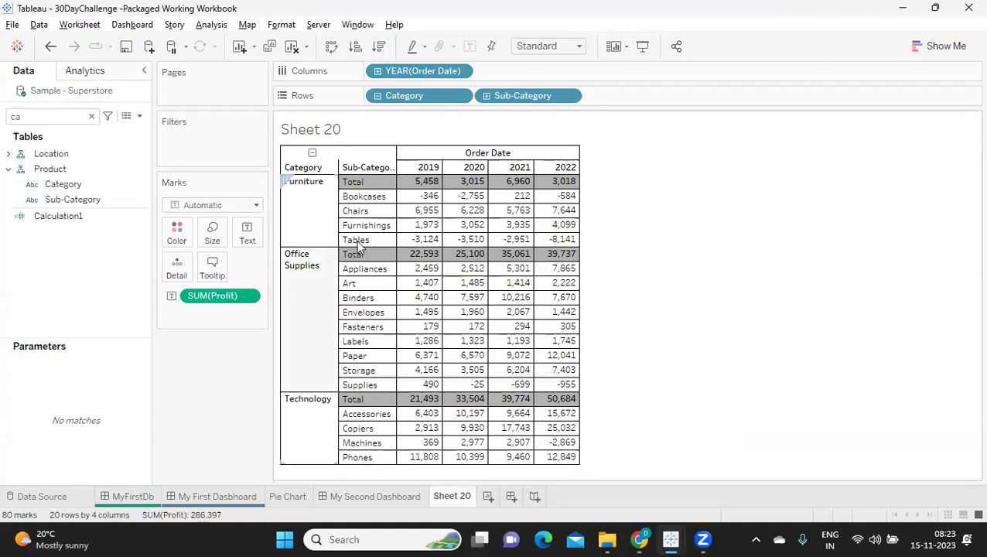
mouse_move(539, 213)
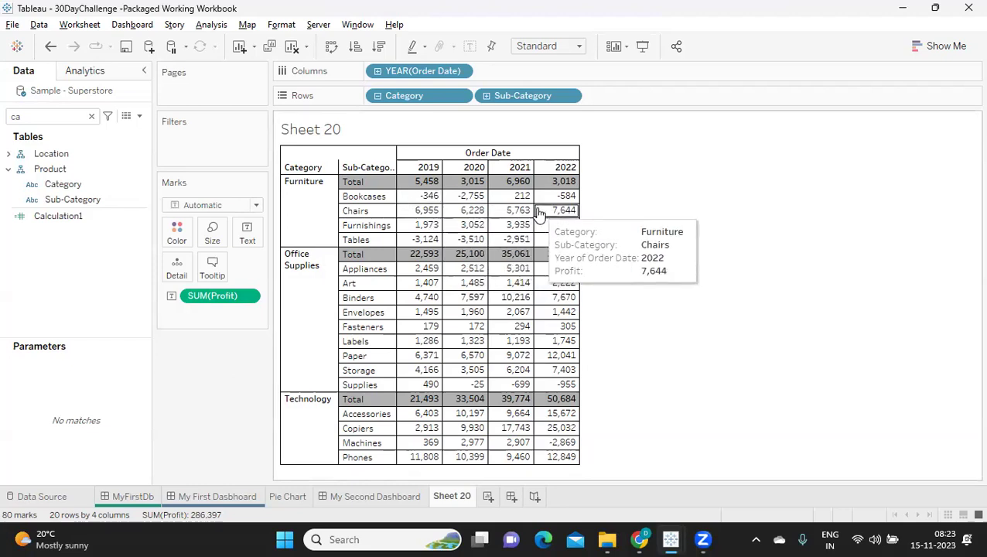
mouse_move(419, 198)
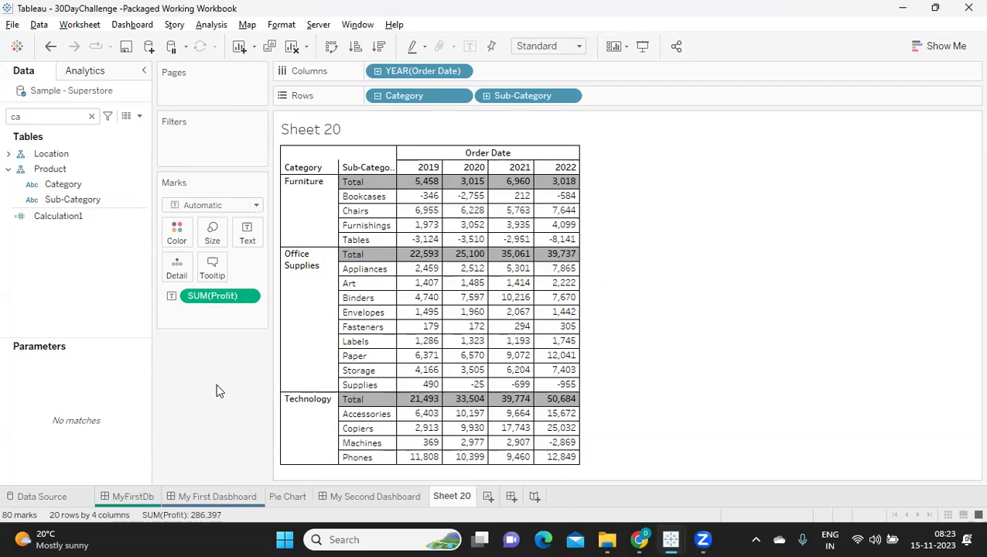
left_click(91, 116)
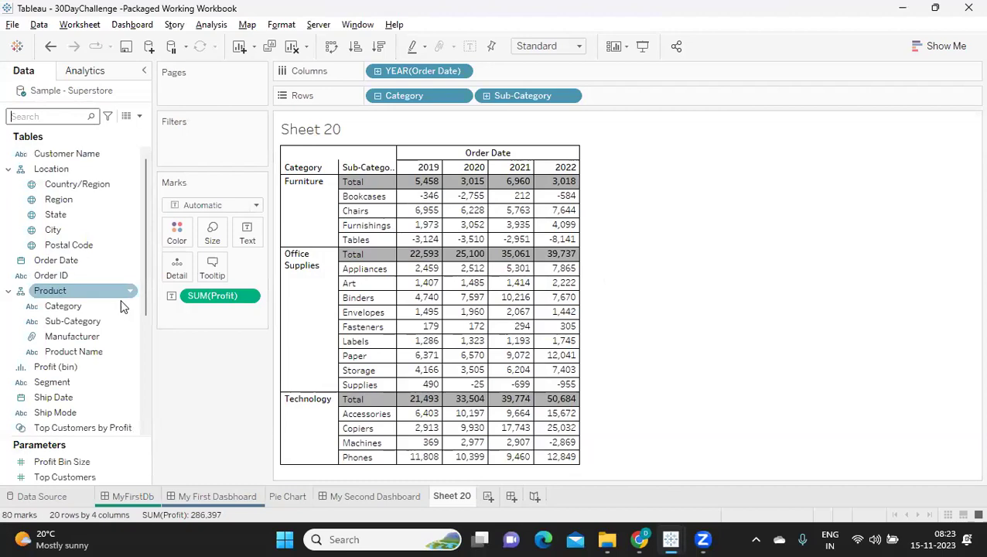
- Start a new calculated field and name it 'Profit or Loss'
left_click(140, 117)
left_click(83, 130)
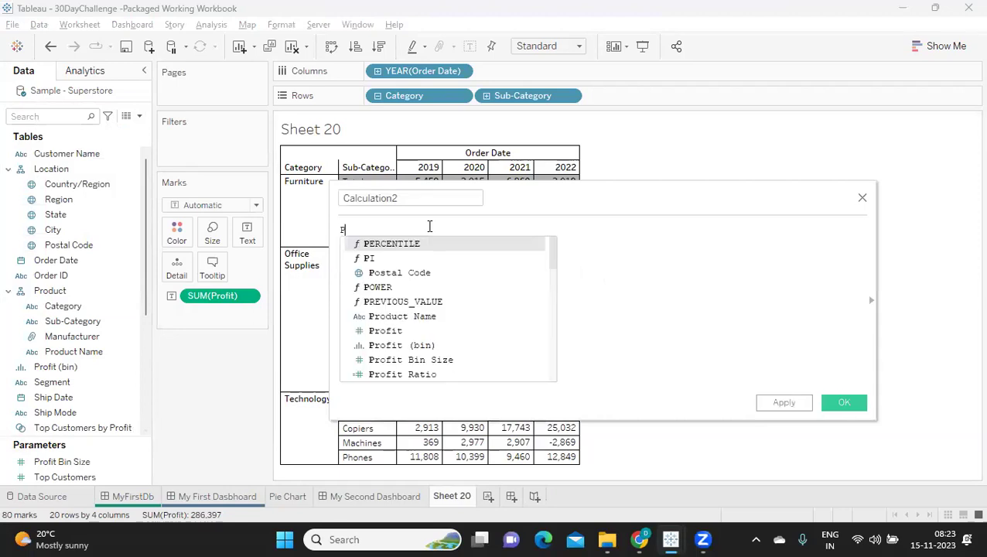
type("ro")
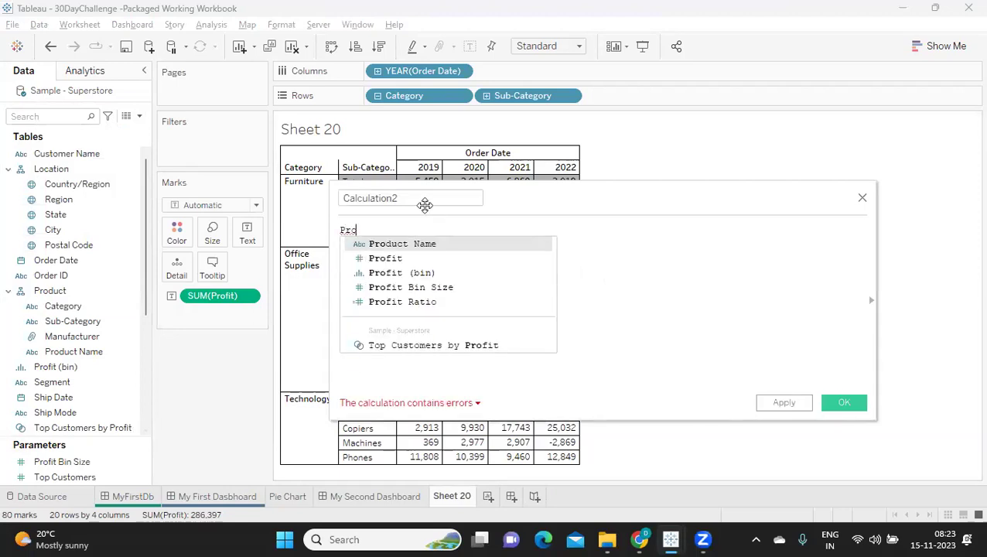
left_click(424, 200)
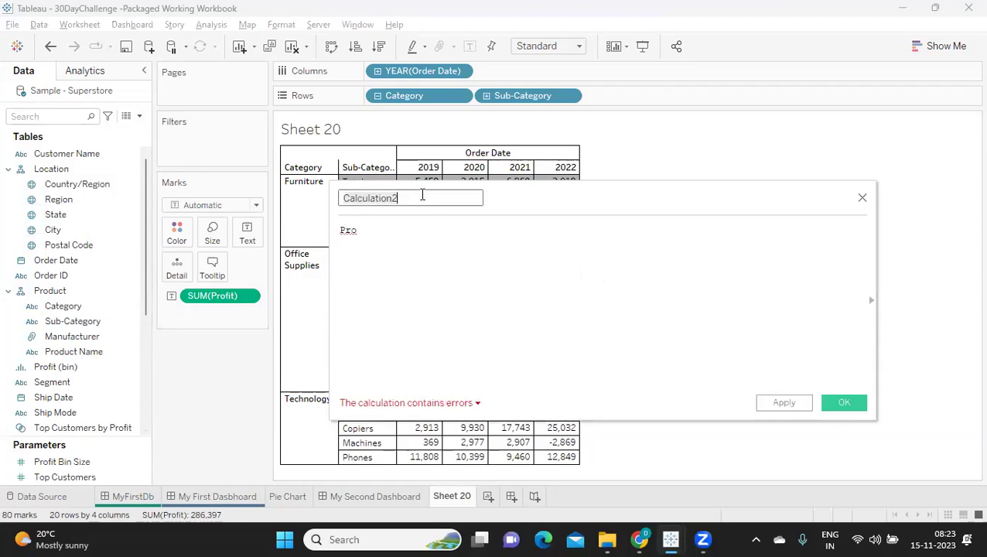
double_click(427, 198)
type("P")
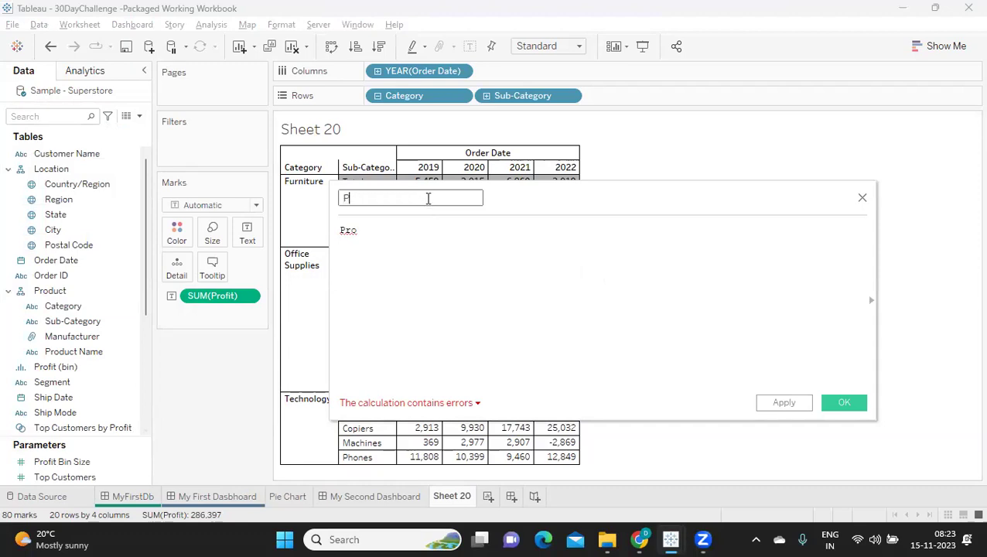
type("rofit or Loss")
- Define the formula as SUM([Profit])>0, apply it and confirm
key("Tab")
type("SUM")
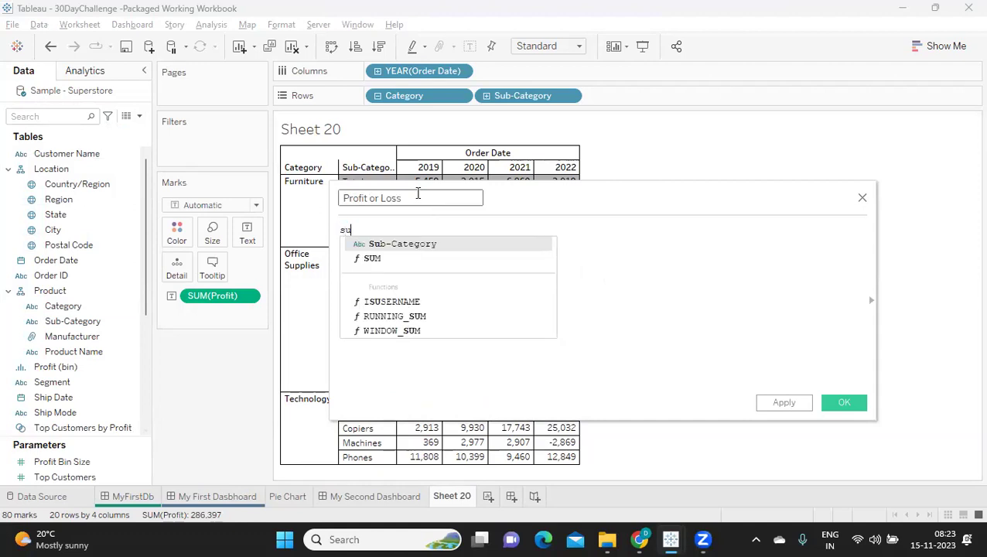
key("Return")
type("Profit")
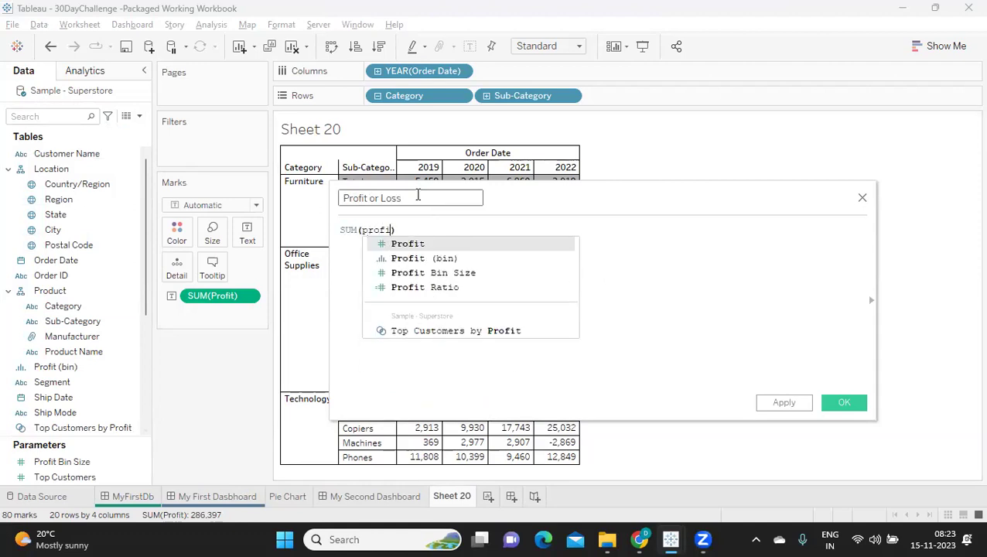
key("Return")
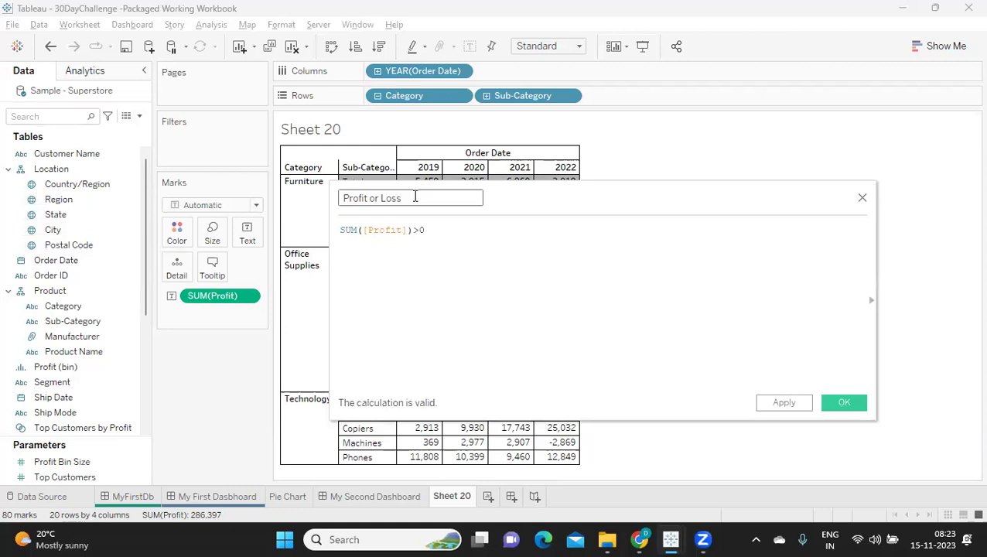
left_click_drag(434, 229, 330, 224)
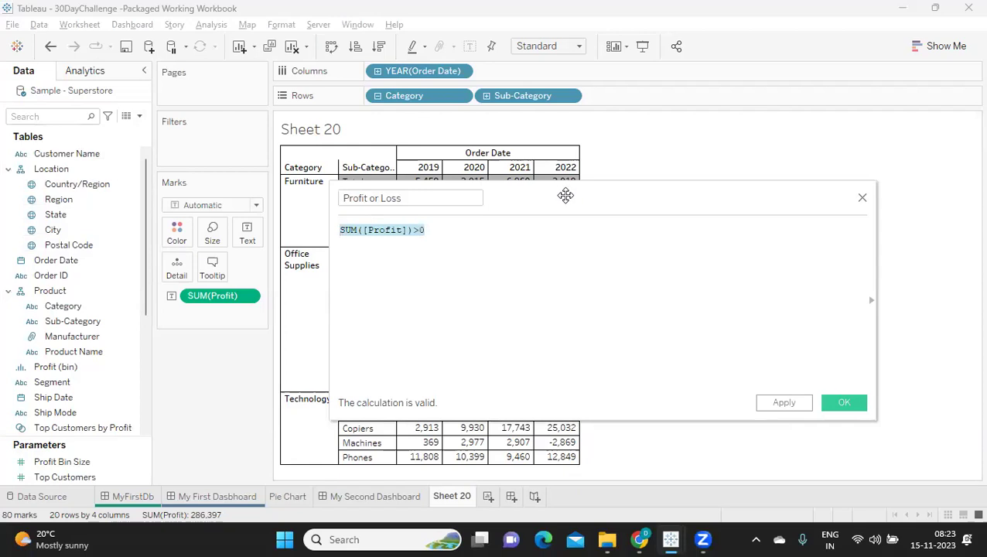
left_click_drag(588, 192, 723, 123)
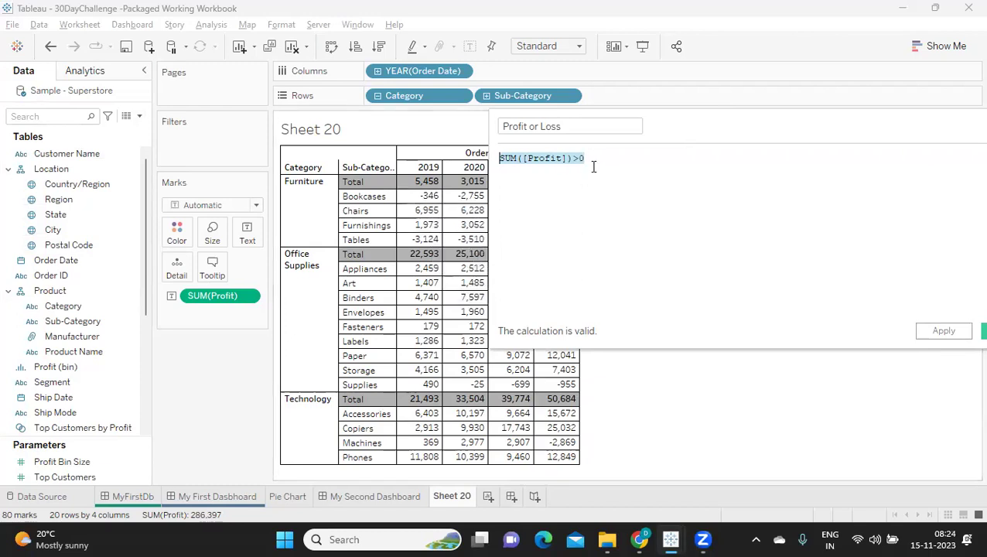
left_click(603, 161)
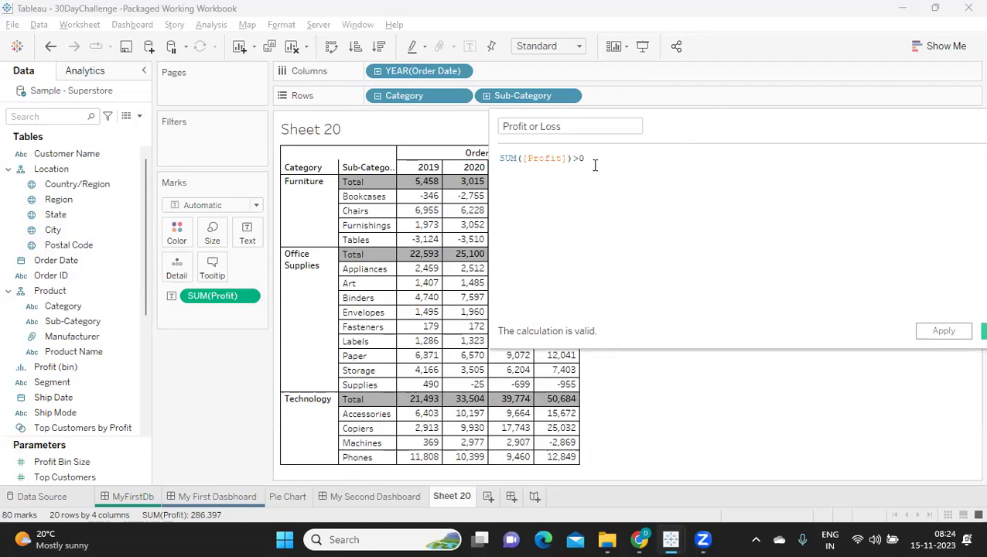
left_click(957, 334)
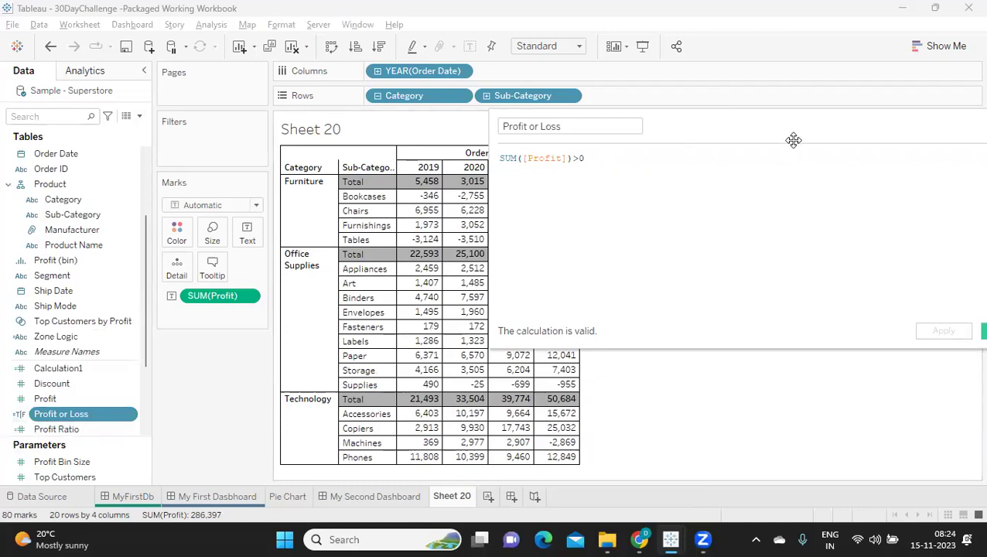
left_click_drag(789, 141, 741, 154)
left_click(944, 348)
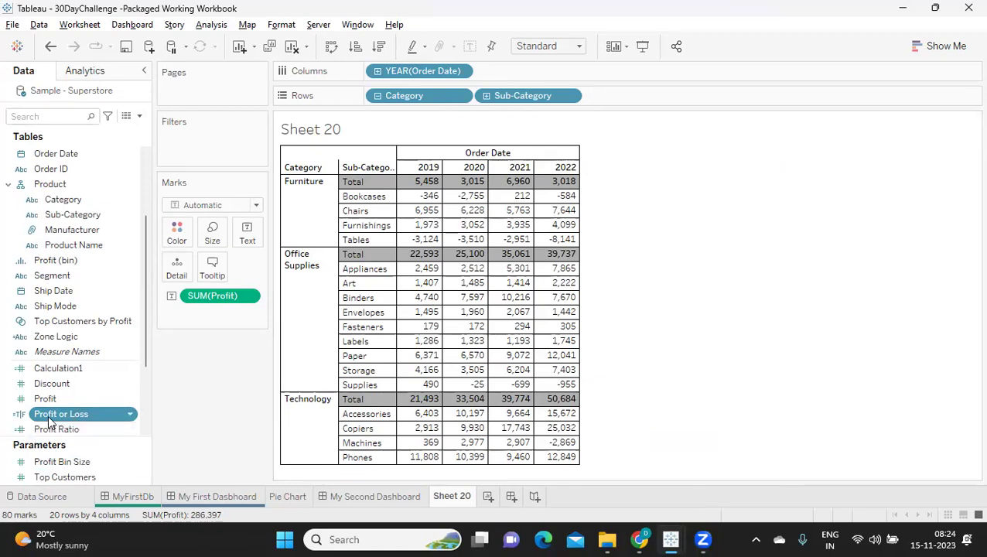
- Put Profit or Loss on Color, showing profitable cells orange and losses blue
left_click_drag(46, 417, 175, 237)
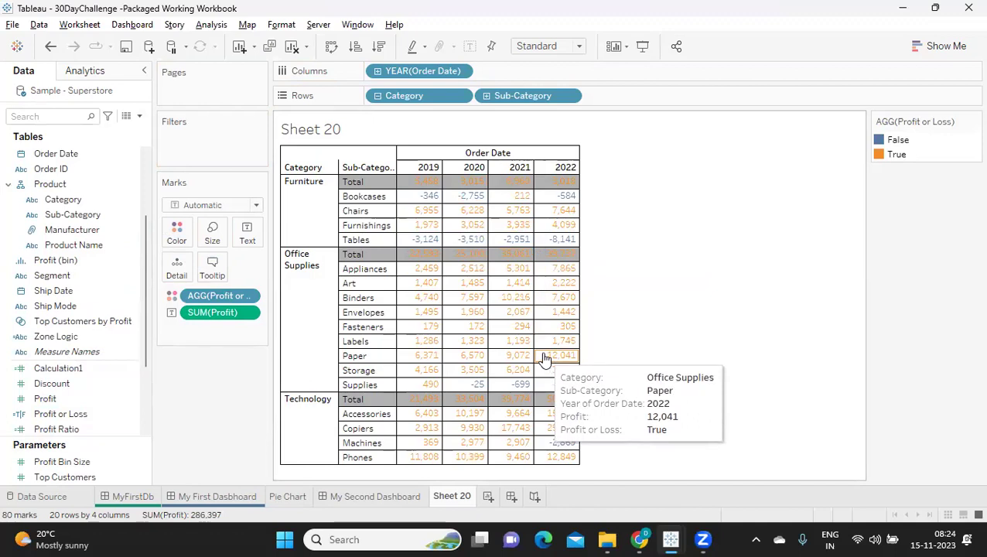
- Recolour Profit or Loss with True values green and False values grey
left_click(973, 122)
left_click(889, 137)
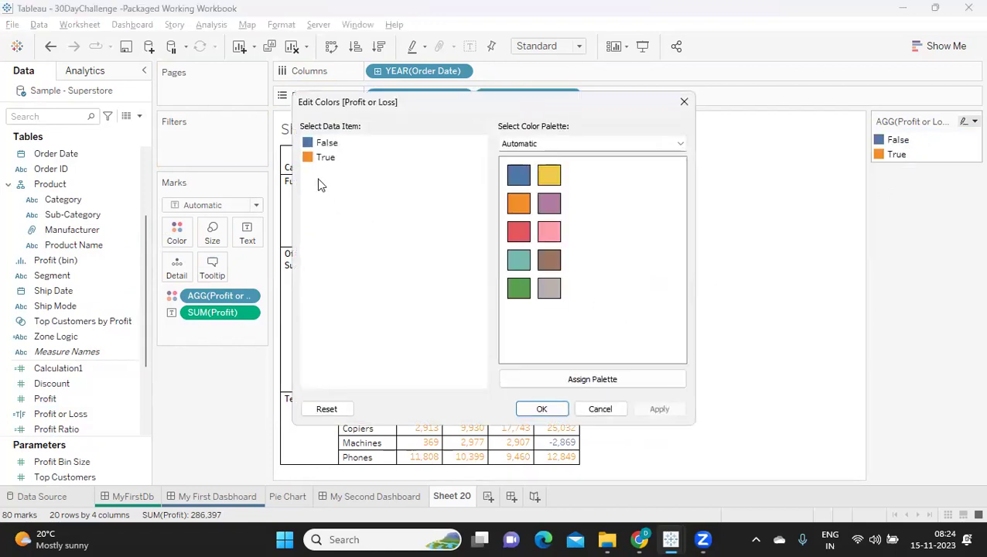
left_click(324, 160)
left_click(518, 288)
left_click(325, 144)
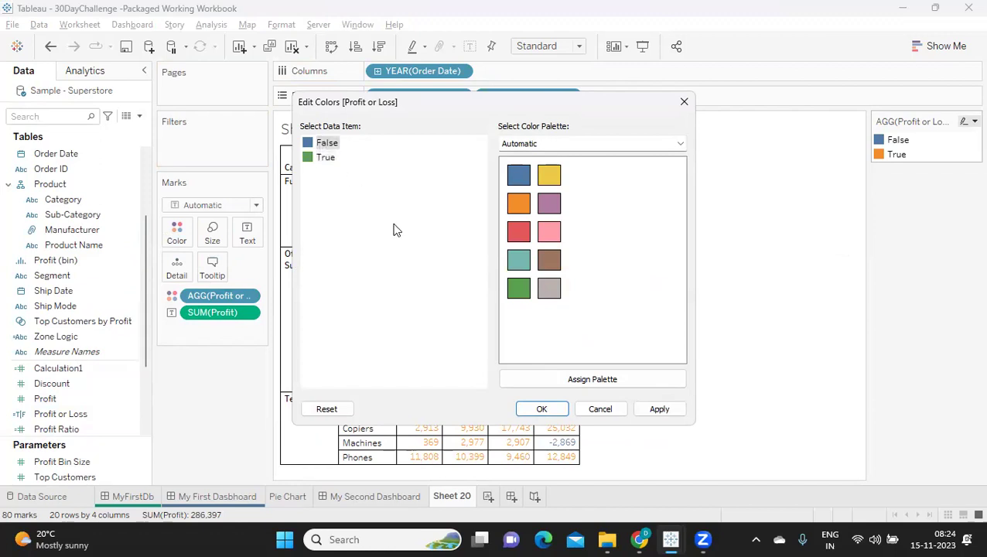
left_click(548, 289)
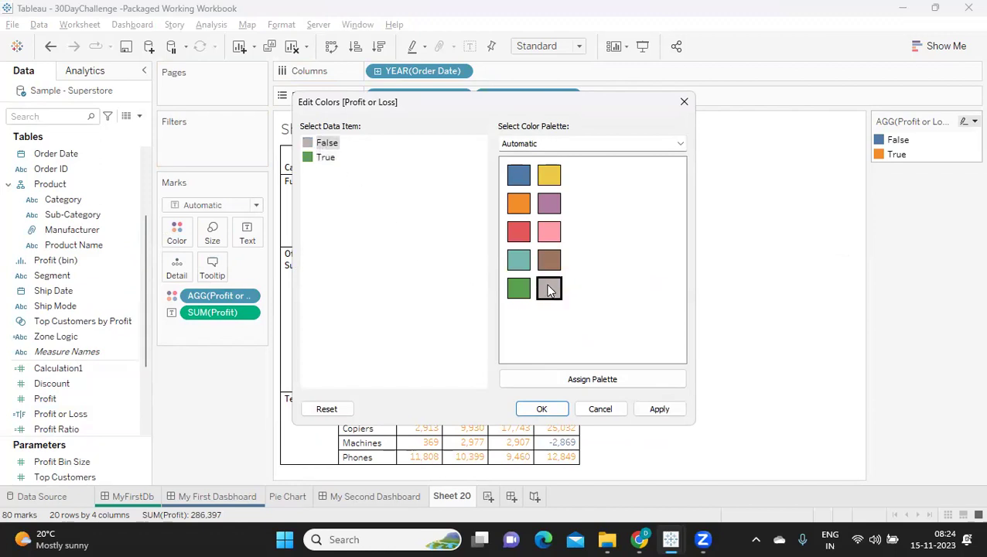
left_click(659, 408)
left_click(558, 408)
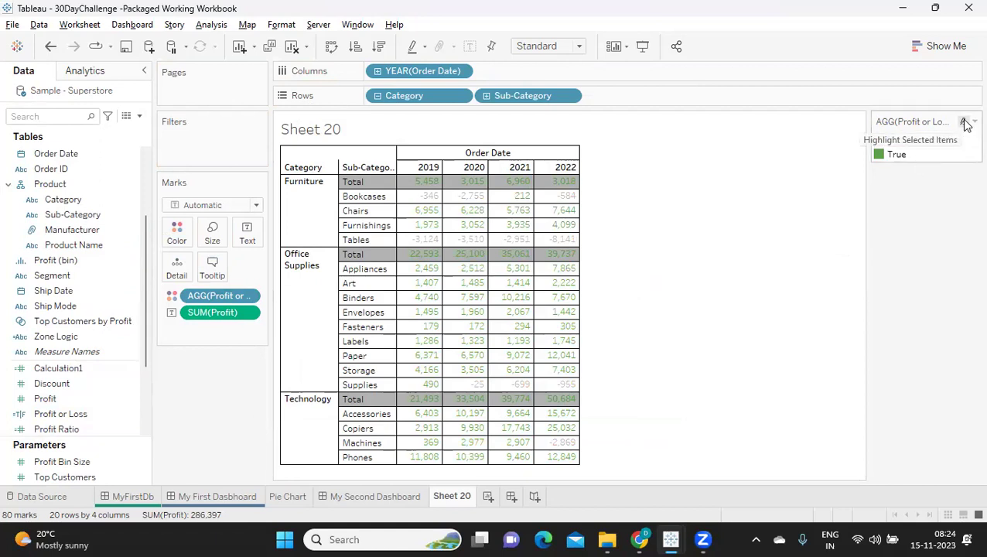
- Try dark grey from the Seattle Grays palette for True values
left_click(972, 122)
left_click(879, 131)
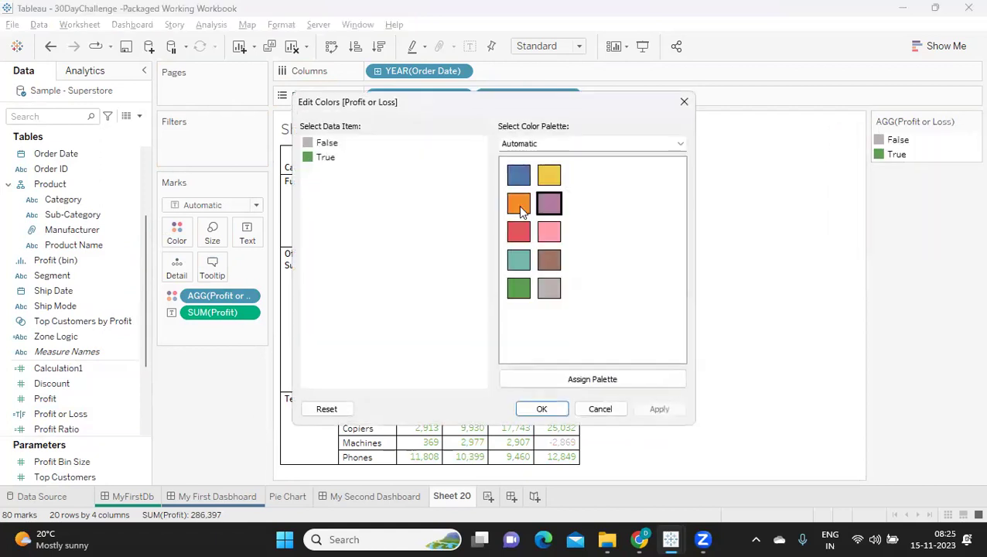
left_click(325, 157)
left_click(569, 142)
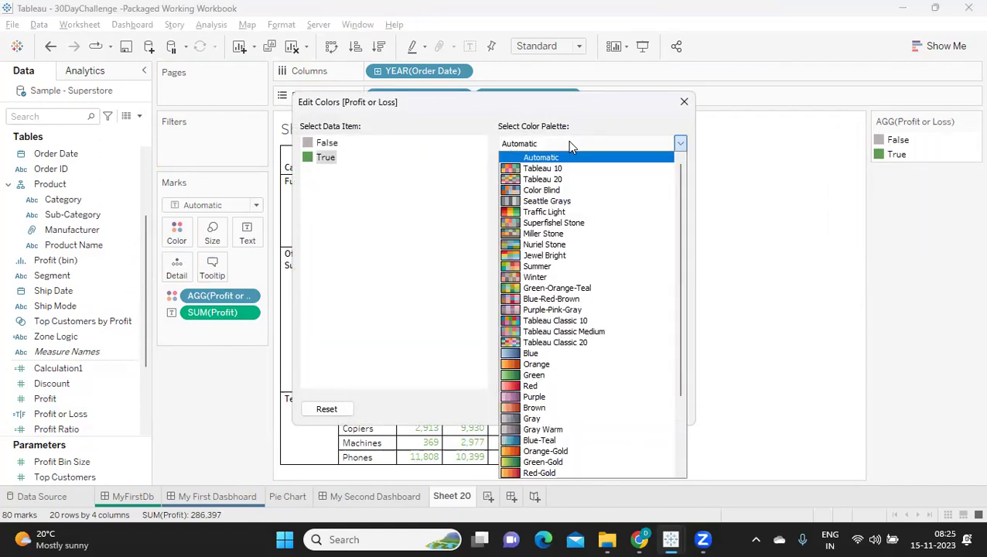
left_click(555, 201)
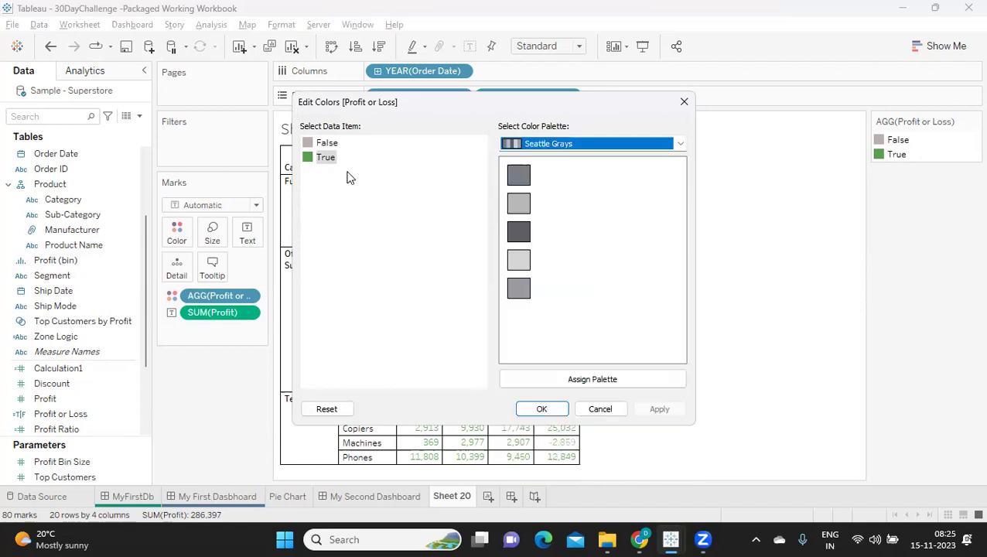
left_click(519, 234)
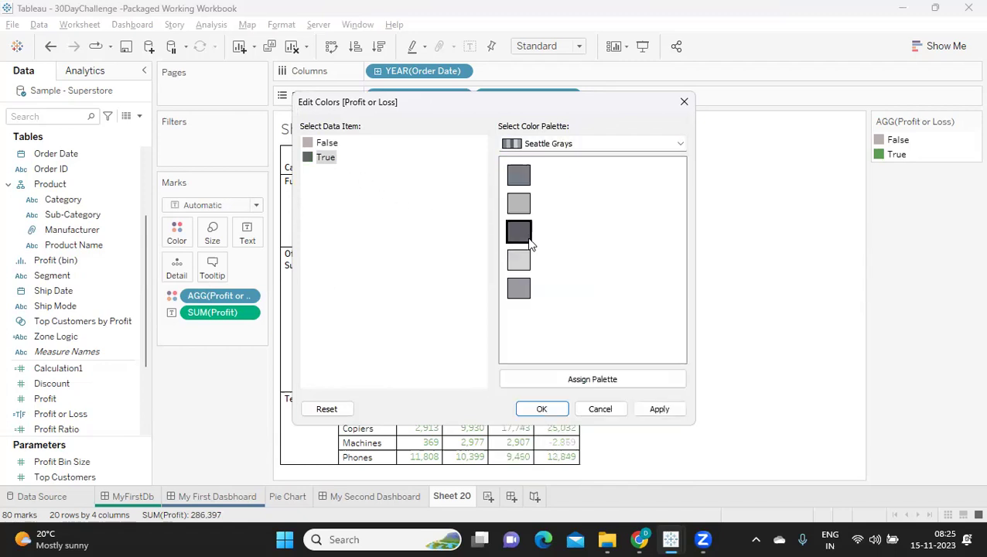
left_click(659, 409)
- Give True values the darkest blue from the Blue palette and confirm
left_click(580, 143)
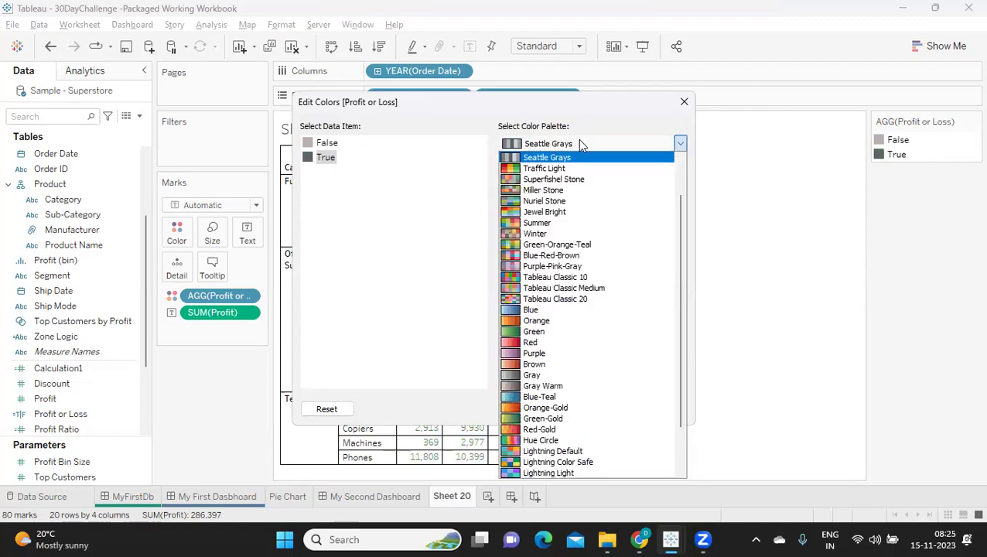
left_click(563, 310)
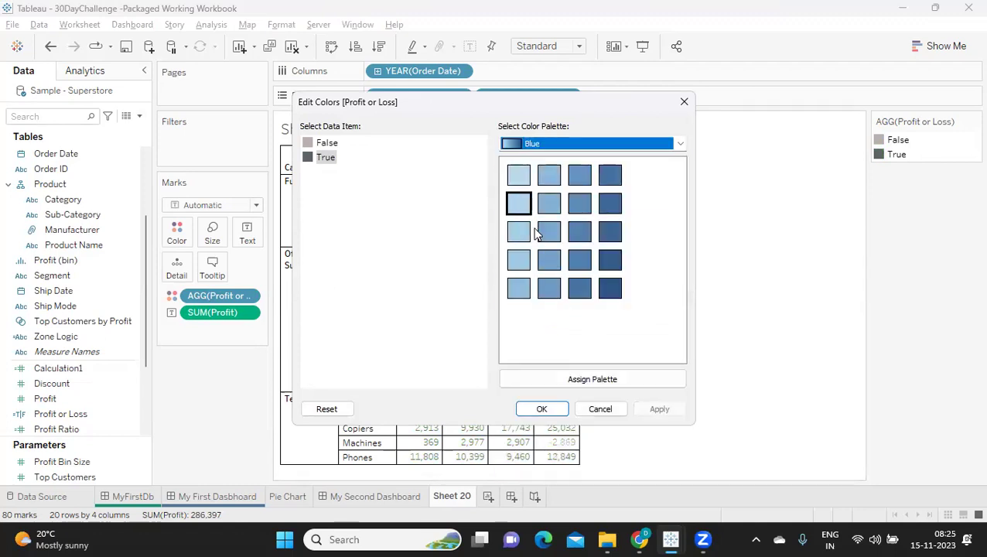
left_click(612, 288)
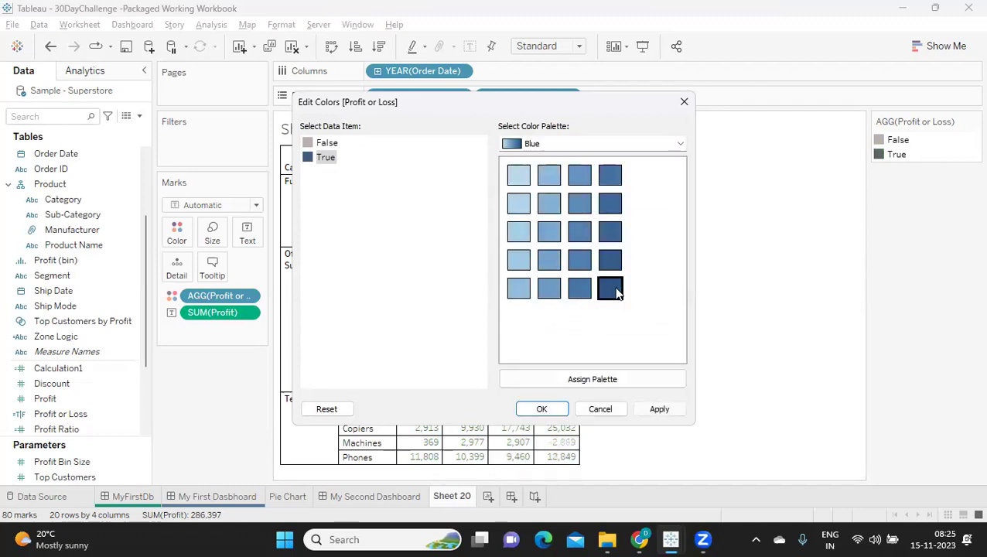
left_click(659, 409)
left_click(550, 408)
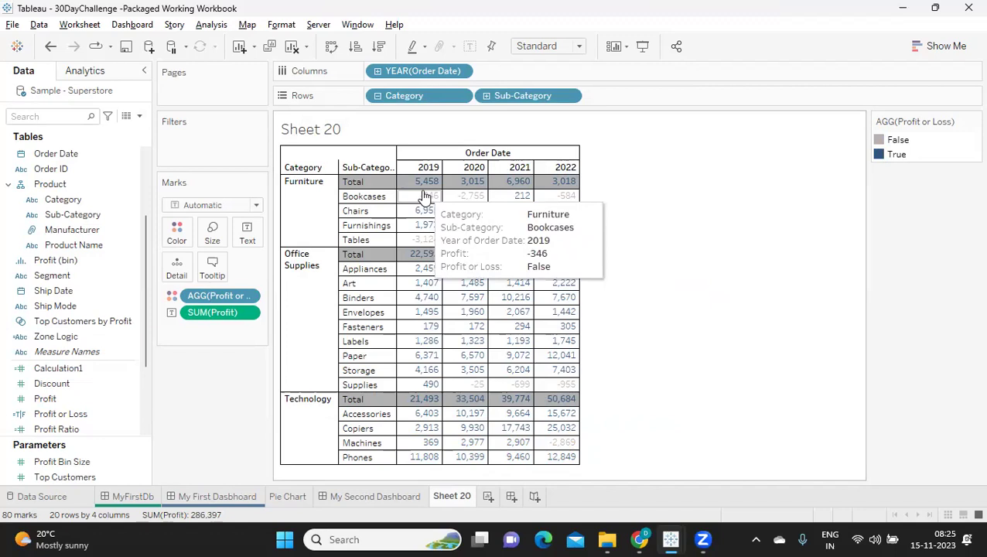
- Enlarge the mark size and make the SUM(Profit) label bold in Tableau Bold font
left_click(213, 238)
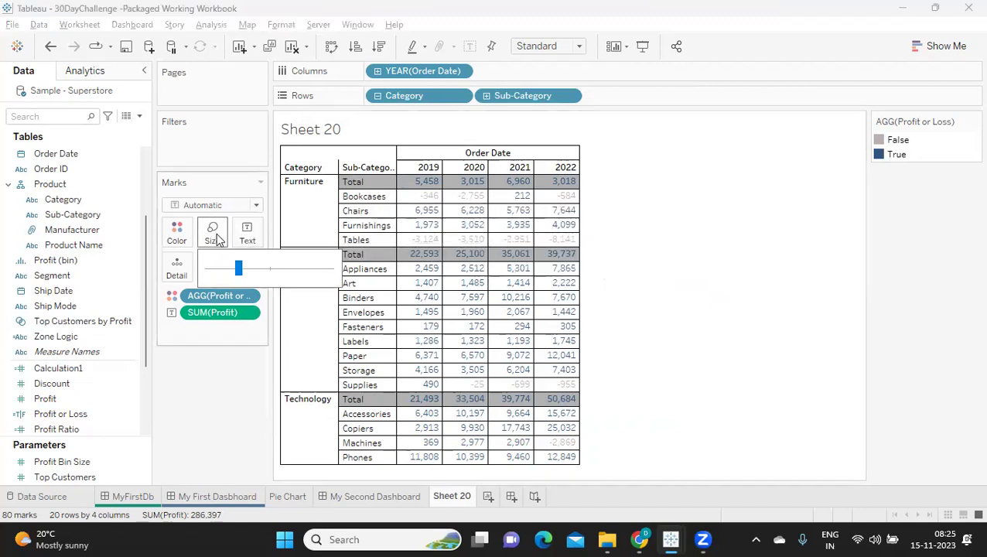
left_click(251, 272)
left_click_drag(250, 271, 272, 273)
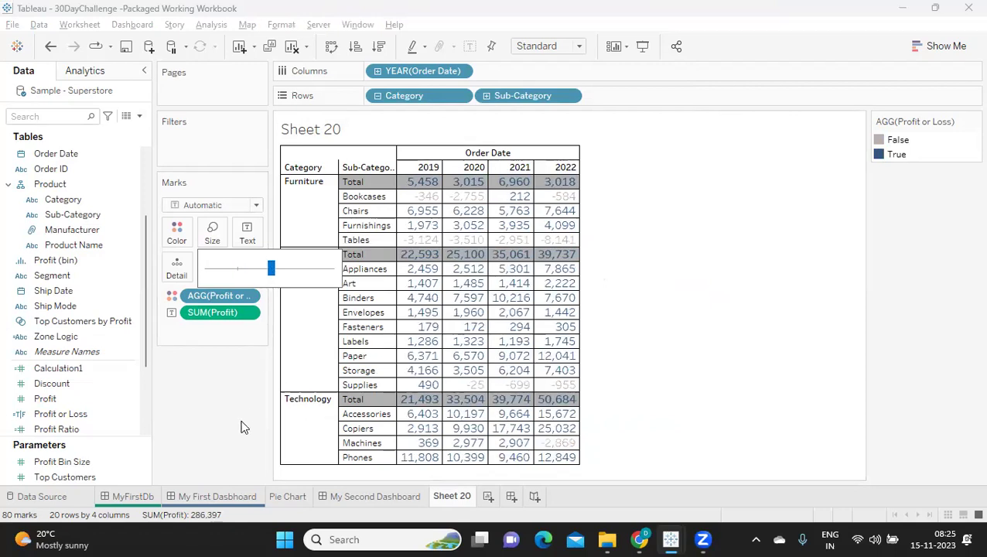
left_click(247, 232)
left_click(371, 266)
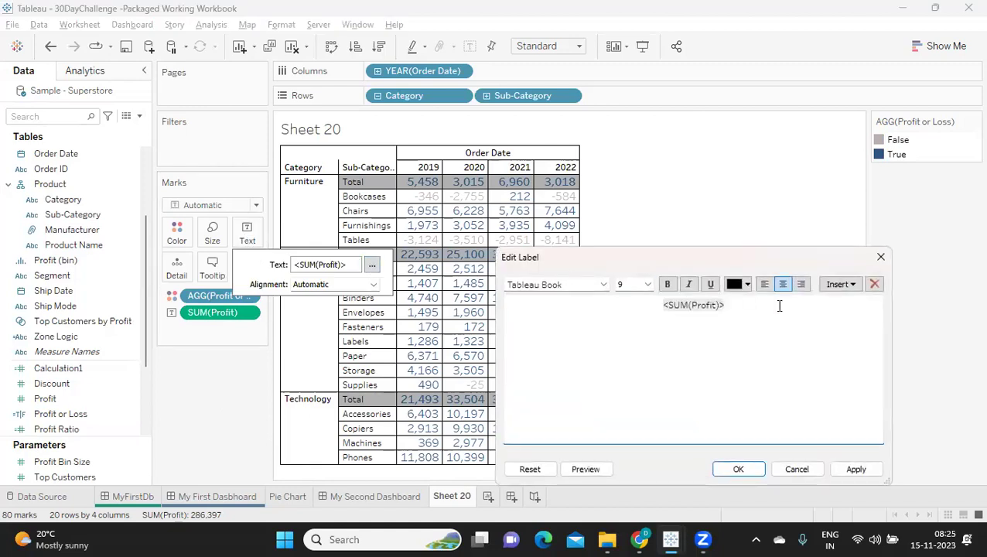
left_click_drag(783, 306, 634, 302)
left_click(666, 284)
left_click(602, 284)
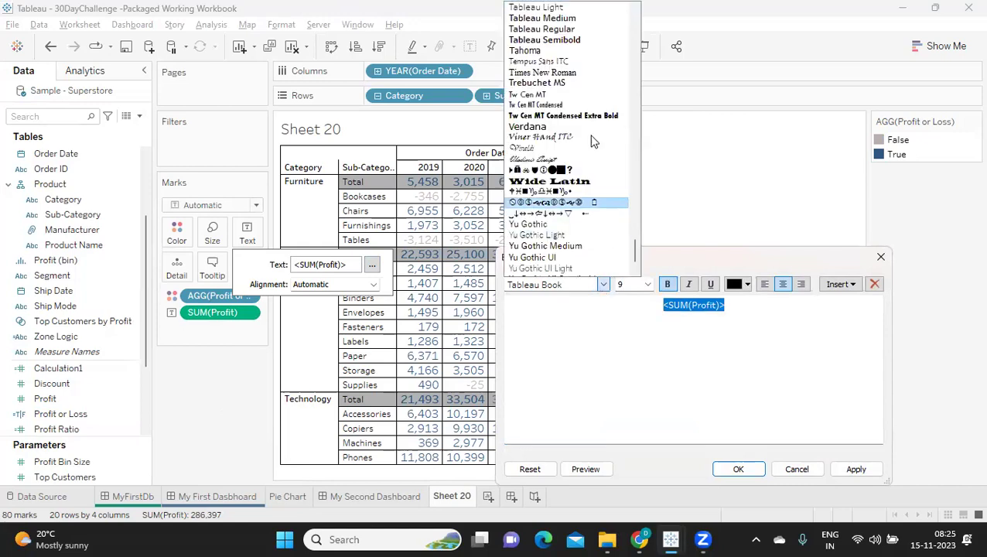
scroll(568, 78, "up", 1)
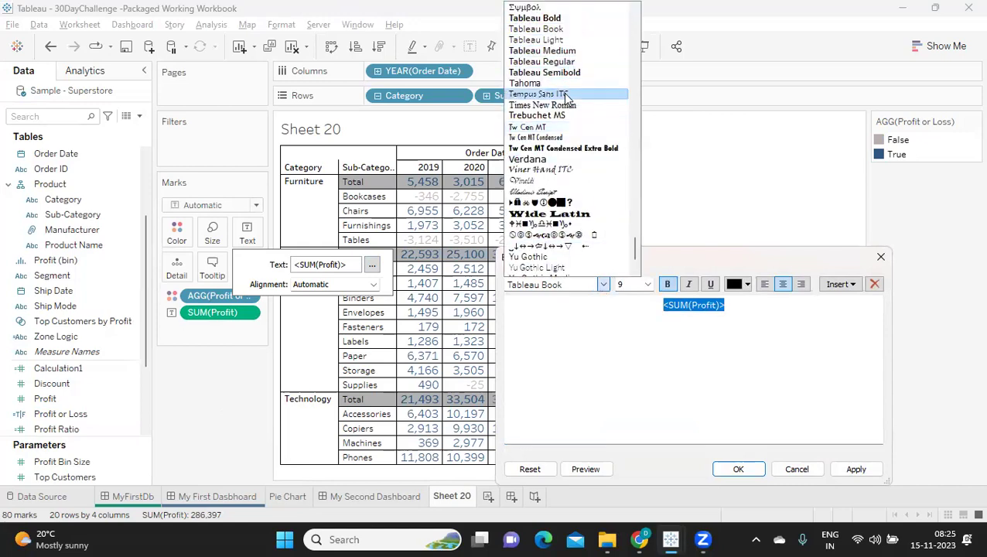
left_click(865, 470)
left_click(750, 468)
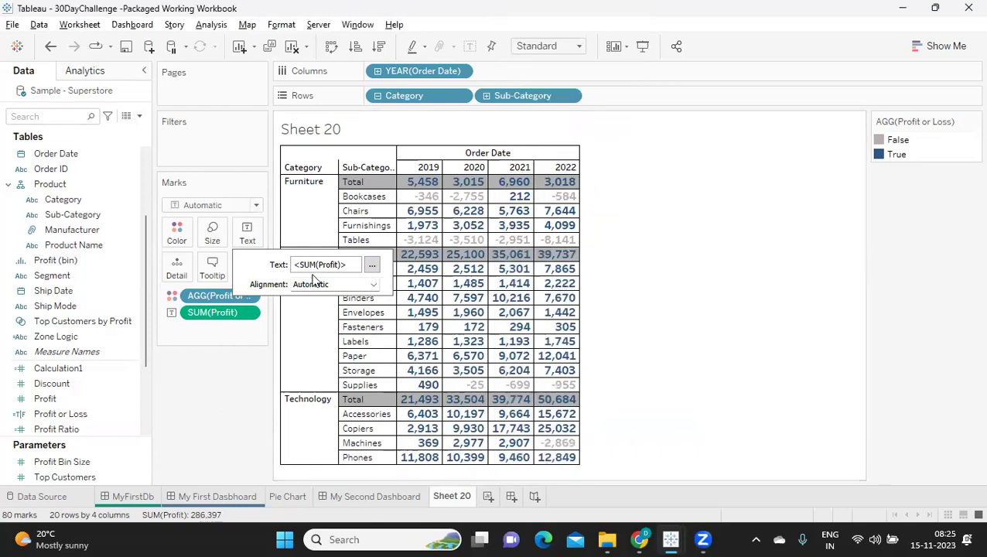
- Shrink the mark size slightly to fine-tune the numbers
left_click(215, 236)
left_click(252, 268)
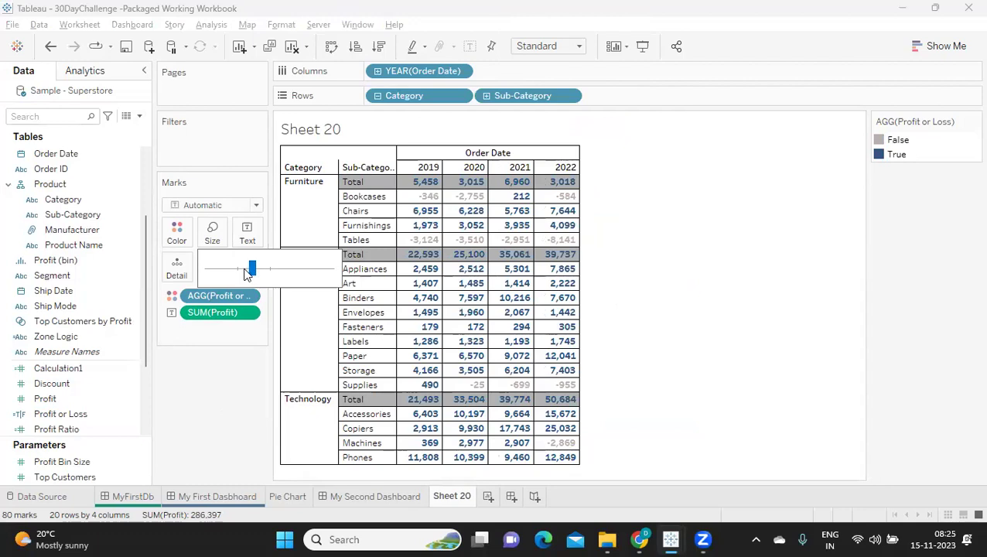
left_click_drag(251, 269, 242, 269)
left_click(225, 391)
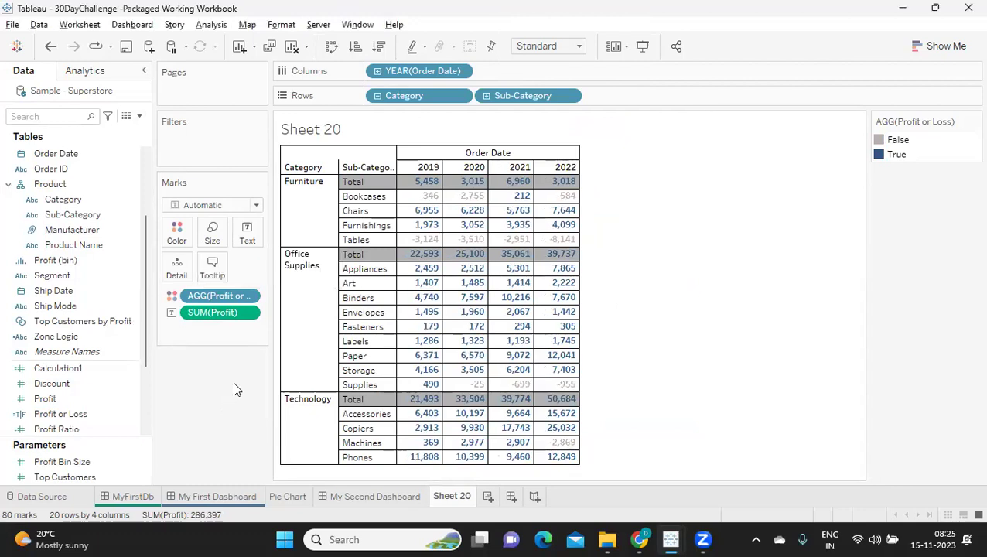
- Duplicate Sheet 20 and rename the original 'Conditional Formatt Label'
right_click(452, 496)
left_click(497, 352)
double_click(453, 495)
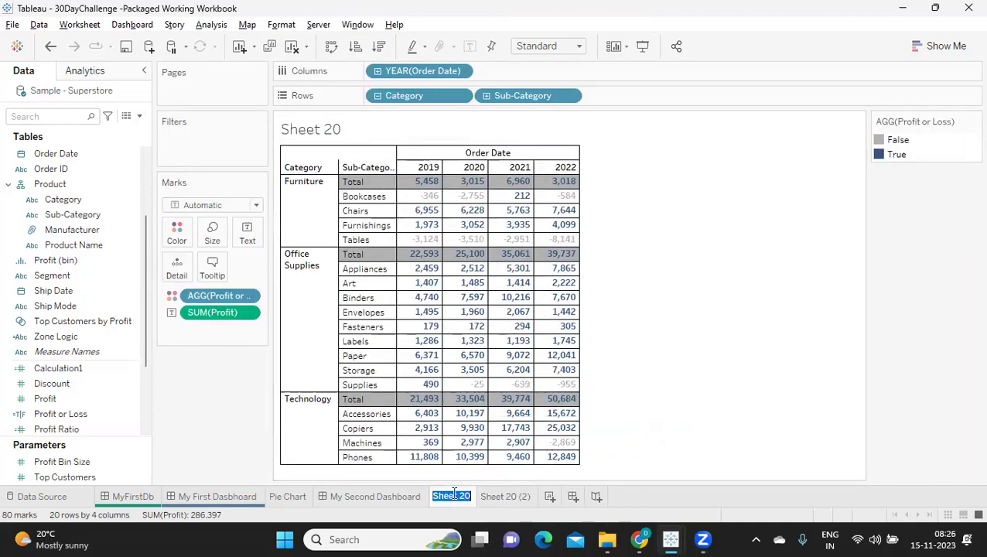
type("Conditional")
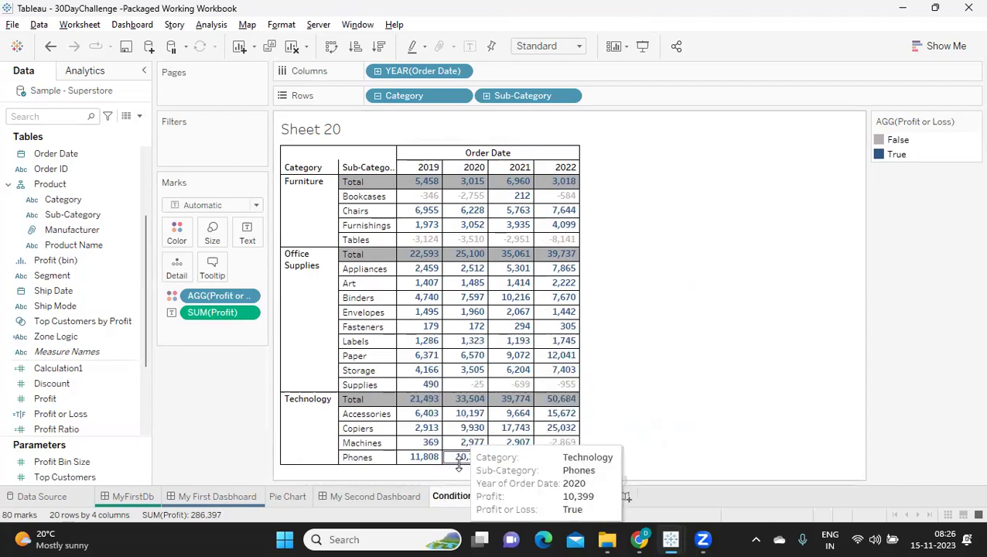
type(" Fo")
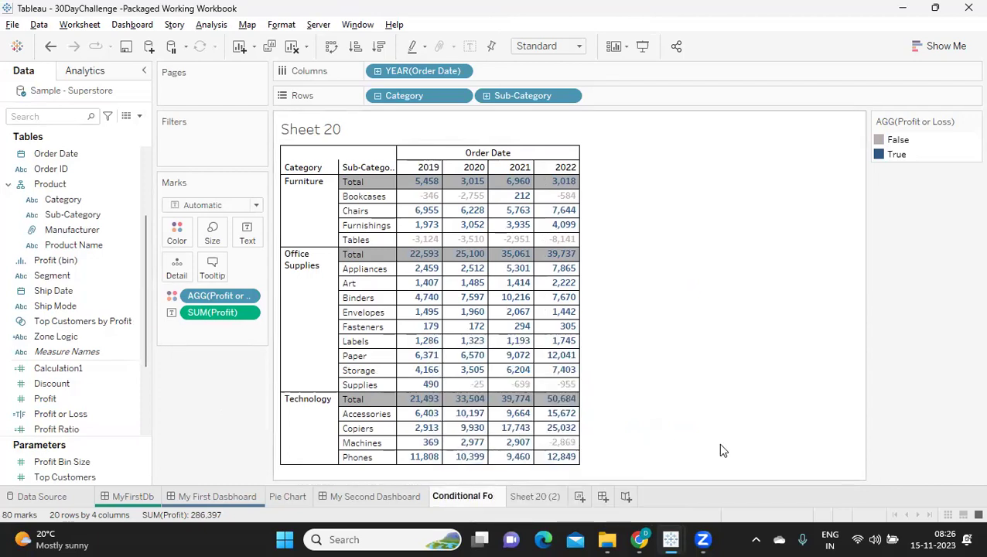
type("rmatt Cell")
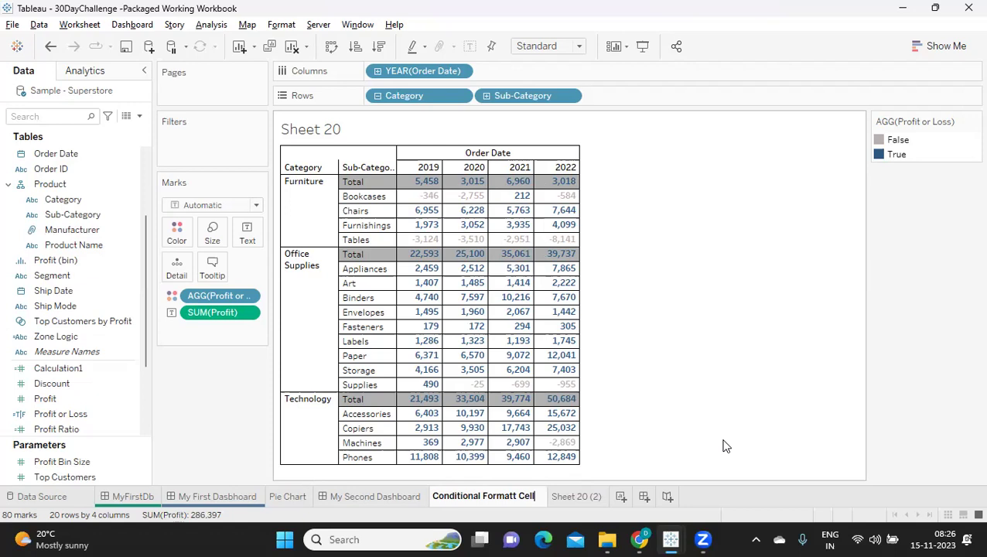
key("BackSpace")
key("BackSpace")
key("BackSpace")
key("BackSpace")
type("La")
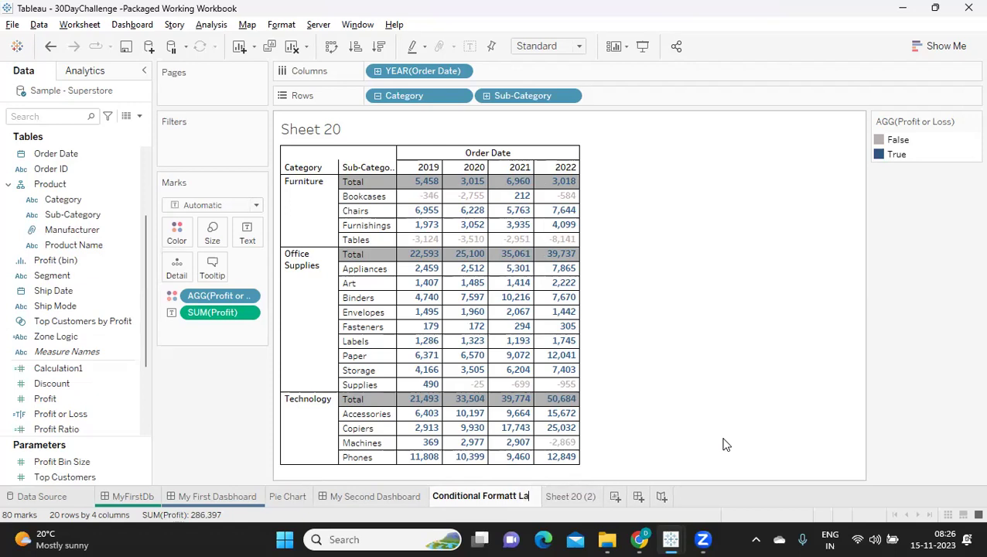
type("bel")
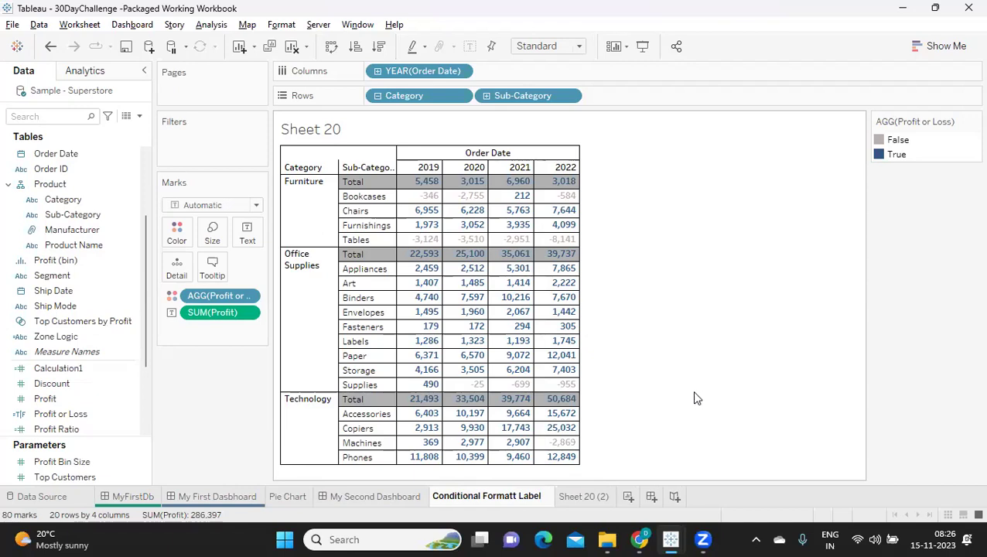
key("Return")
- Rename the Sheet 20 (2) copy 'Conditional Formatt Cell'
left_click(582, 499)
double_click(584, 496)
type("Condi")
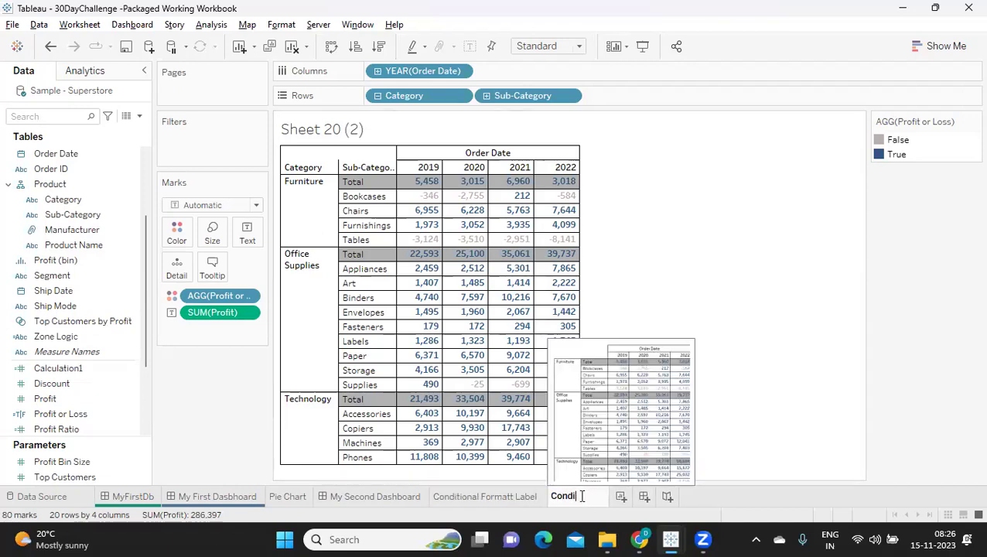
type("tional Forma")
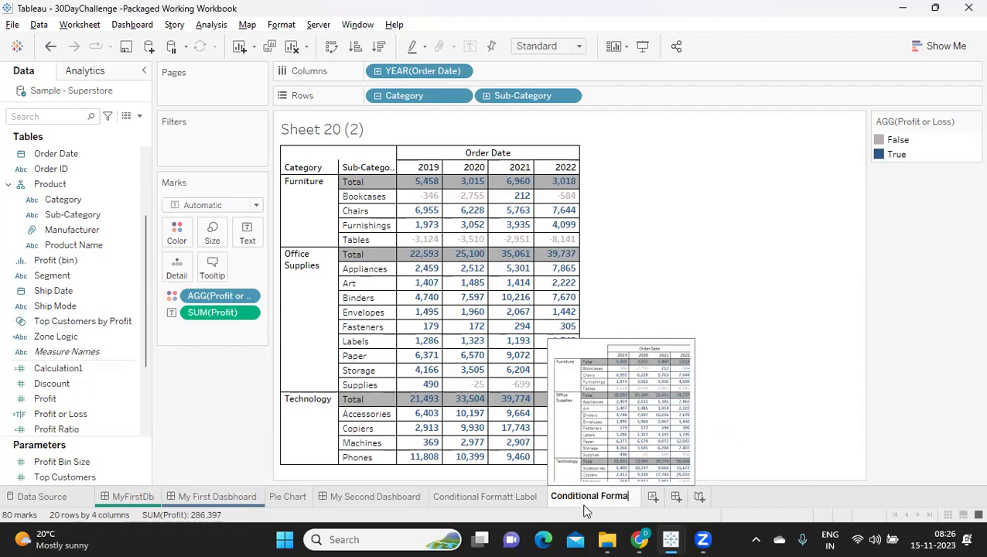
type("tt Cell")
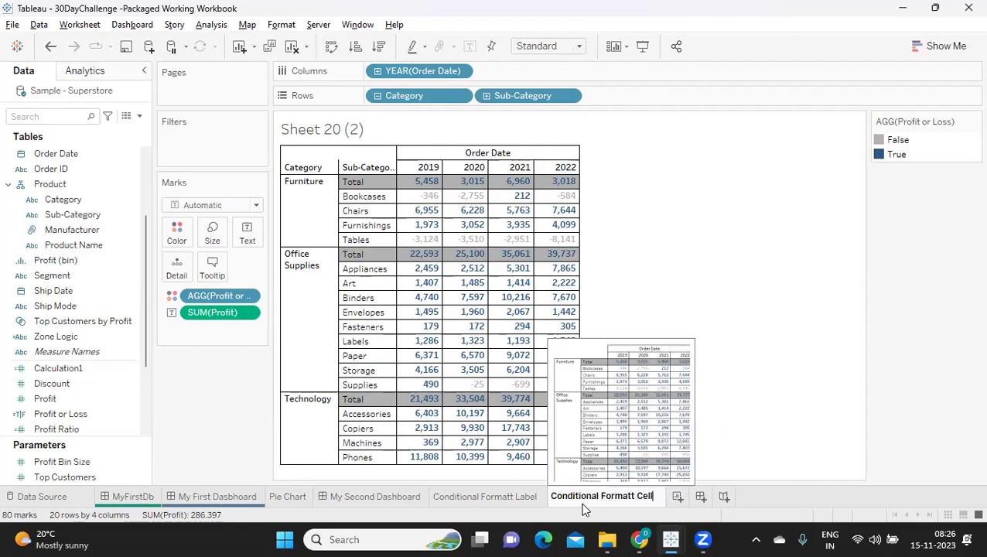
left_click(738, 310)
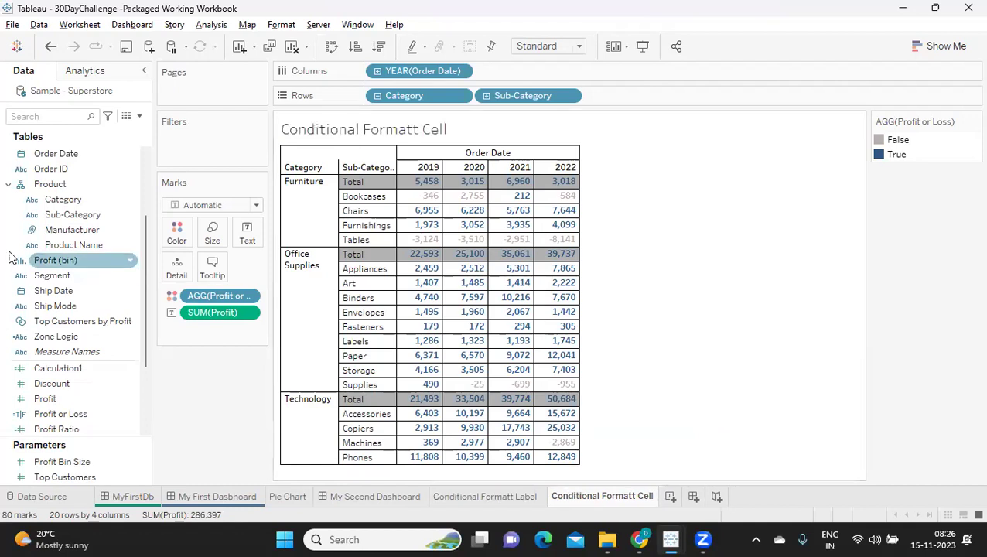
- Remove the Profit or Loss colouring and switch the mark type to Gantt Bar
left_click_drag(204, 294, 200, 397)
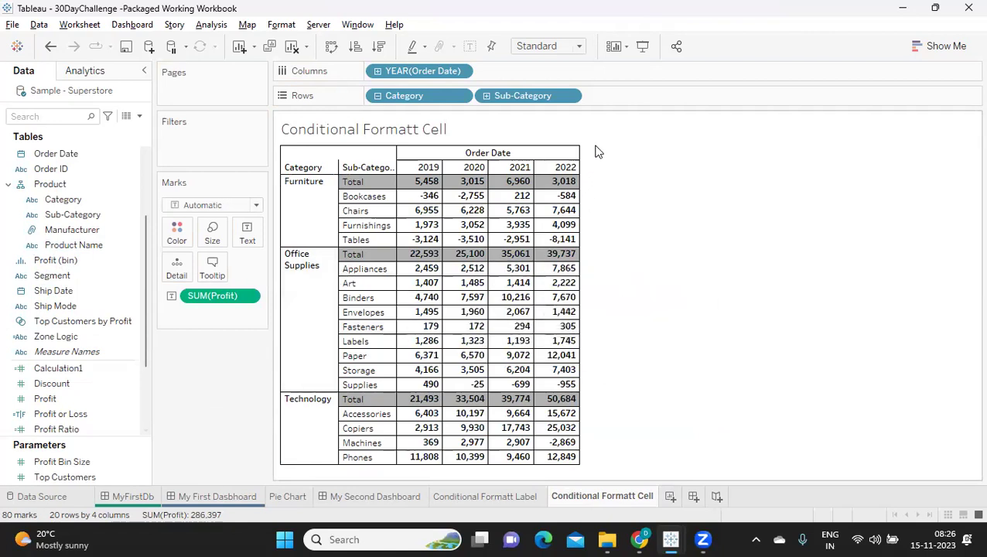
left_click(213, 206)
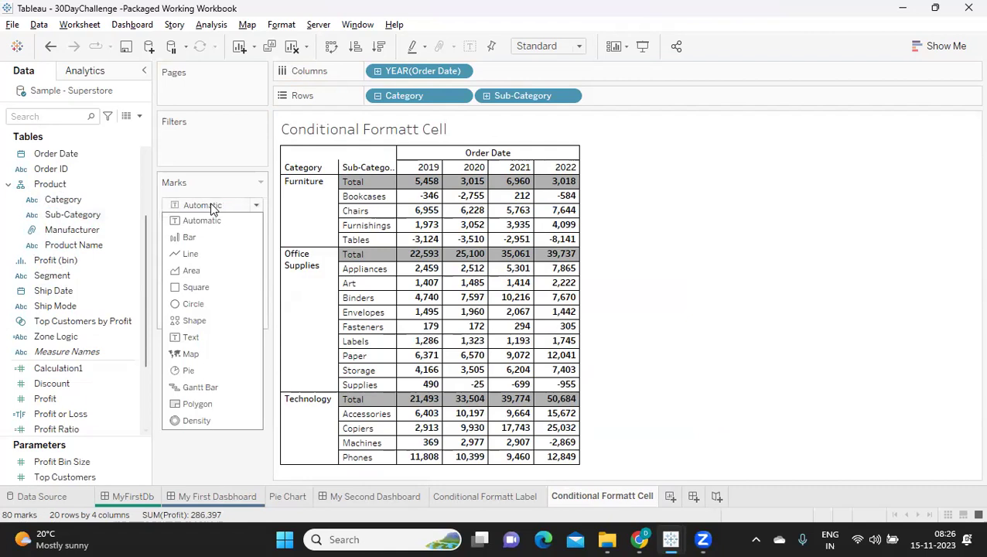
left_click(199, 386)
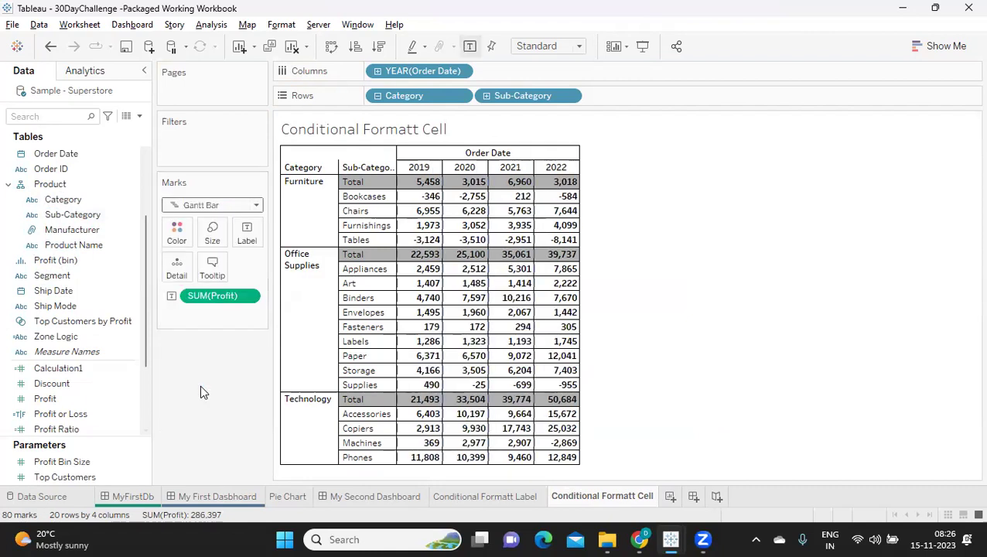
- Add blank '' ad-hoc calculations to both the Columns and Rows shelves
double_click(554, 72)
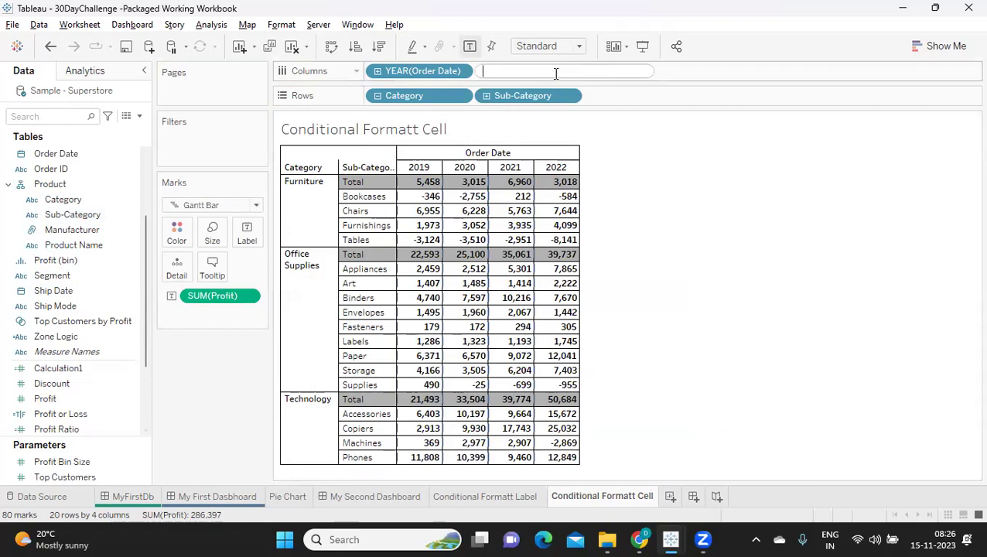
key("Return")
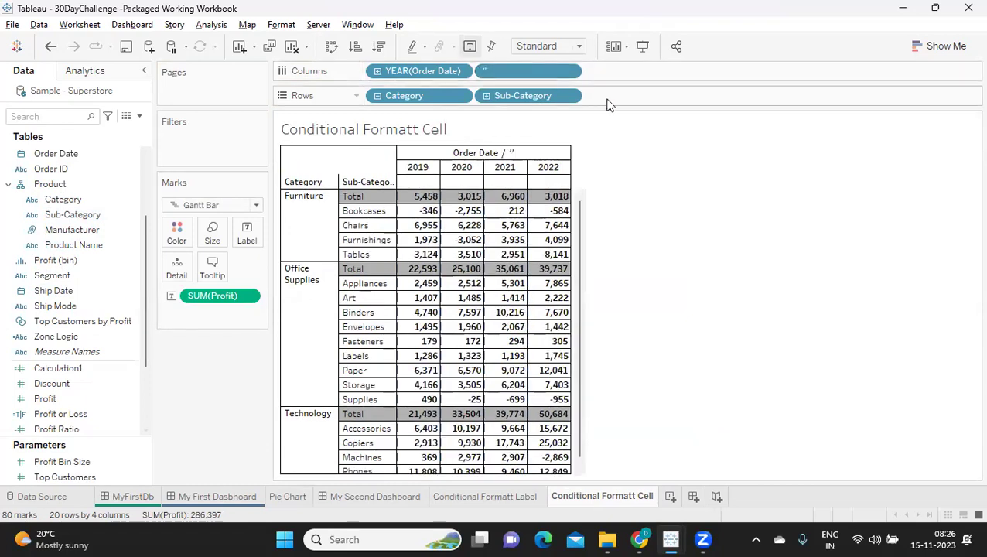
double_click(618, 98)
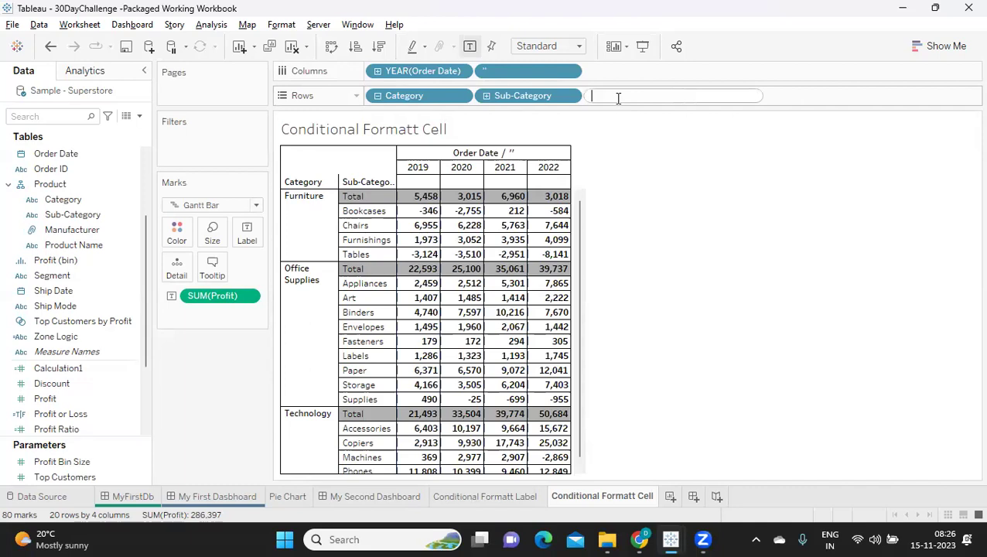
key("Return")
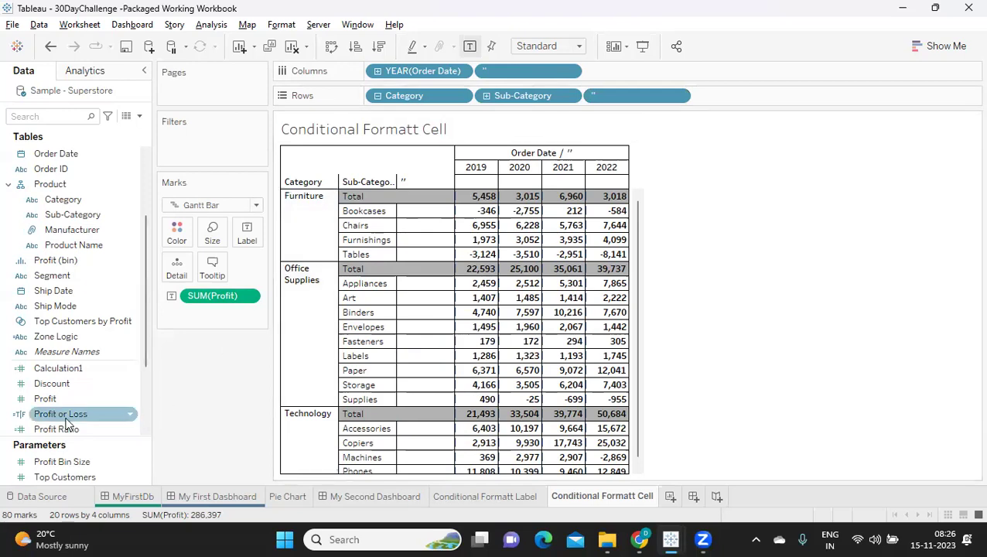
- Colour the marks by Profit or Loss and make them large Square marks filling the cells
left_click_drag(63, 414, 175, 239)
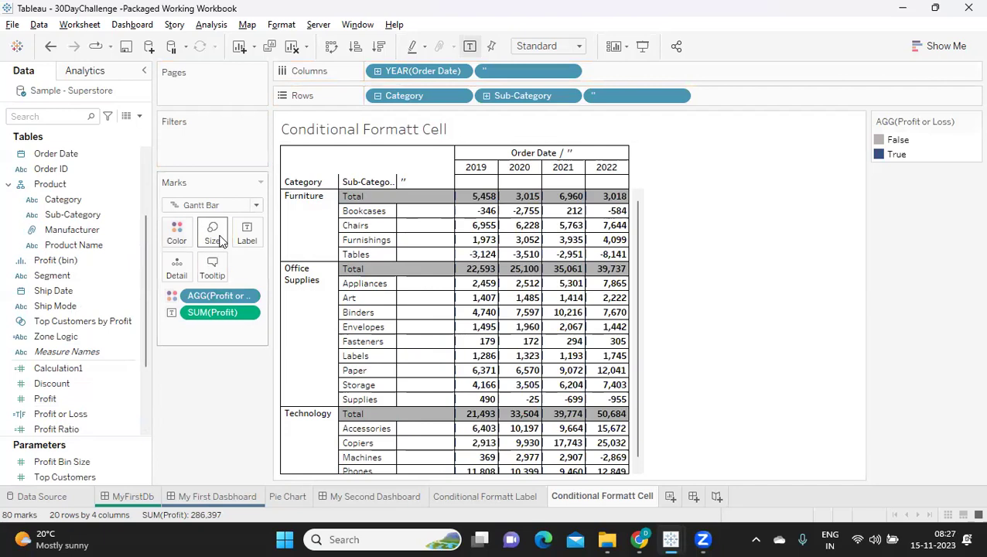
left_click(215, 234)
left_click(335, 270)
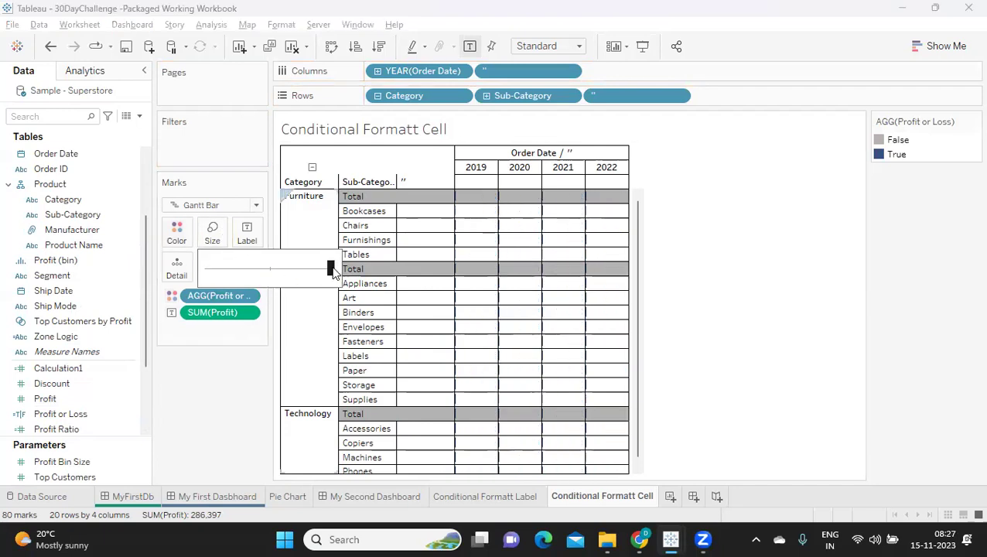
left_click(205, 204)
left_click(197, 288)
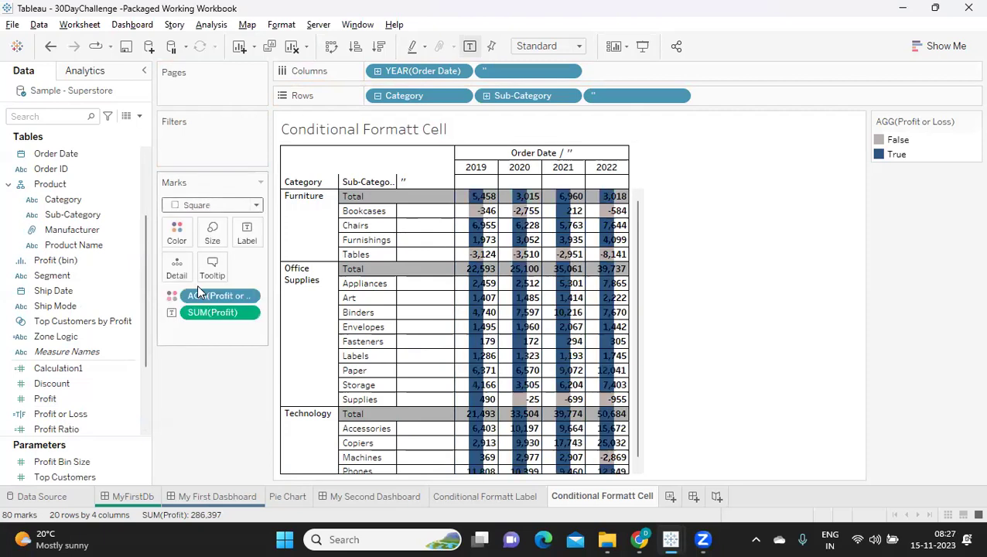
left_click(213, 234)
left_click_drag(269, 269, 330, 271)
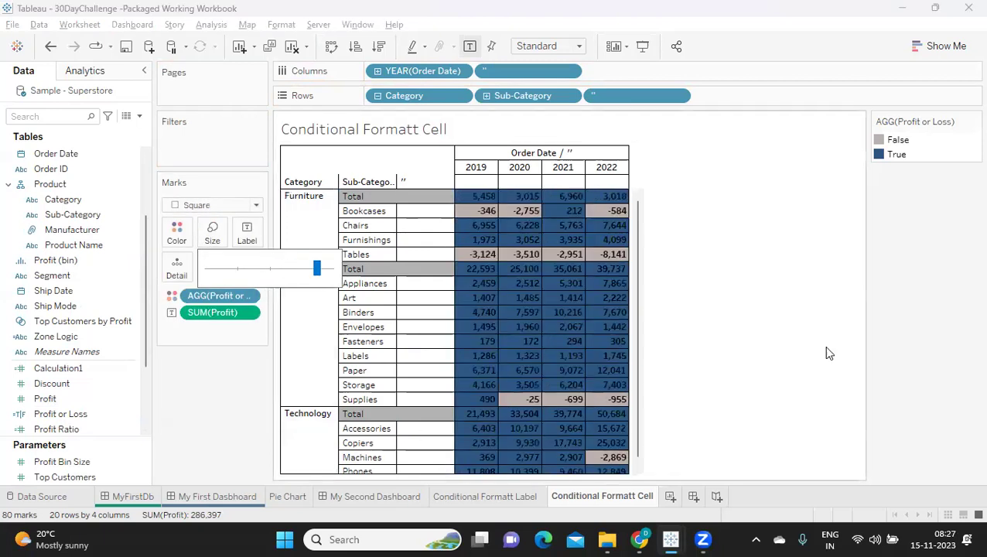
- Edit the Profit or Loss legend colours so True is green, then apply
mouse_move(495, 219)
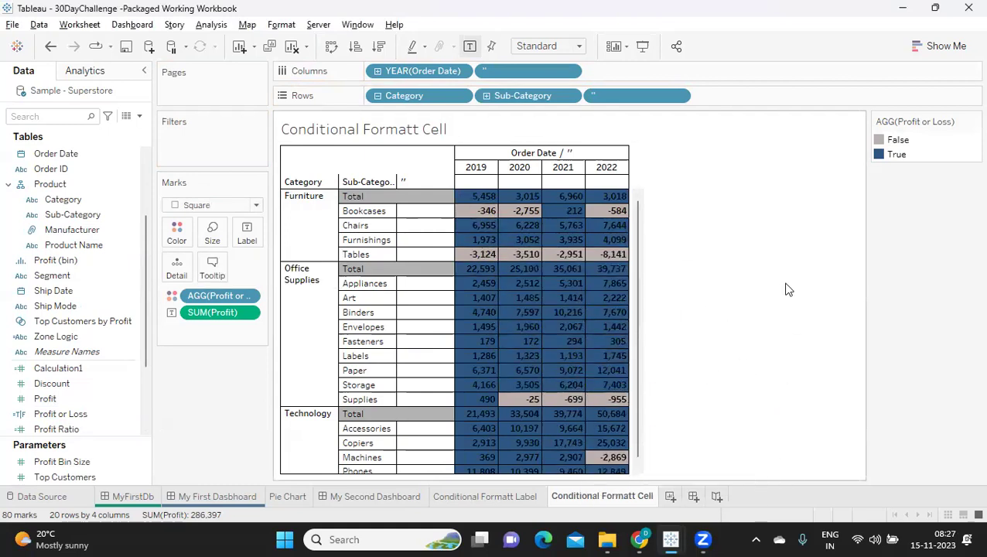
mouse_move(959, 124)
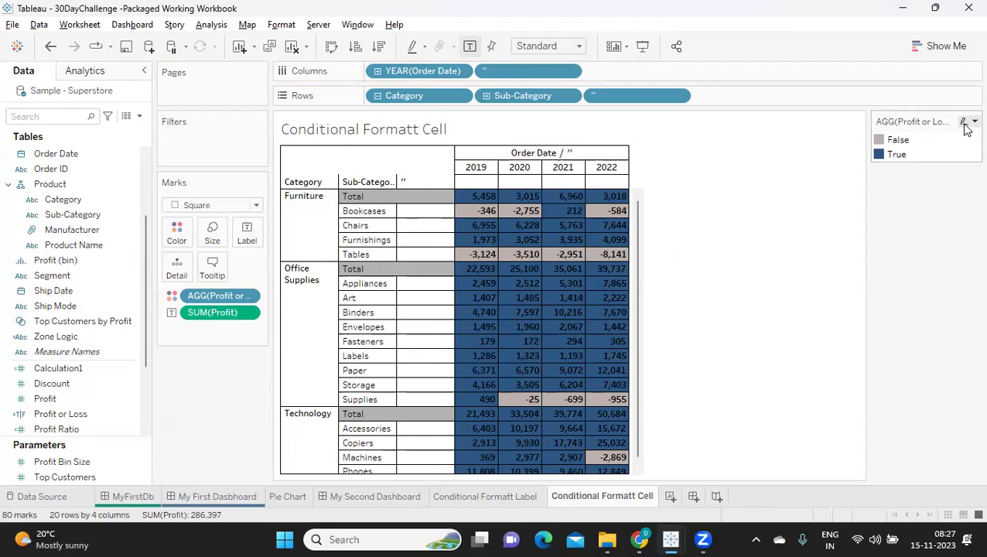
left_click(974, 121)
left_click(935, 139)
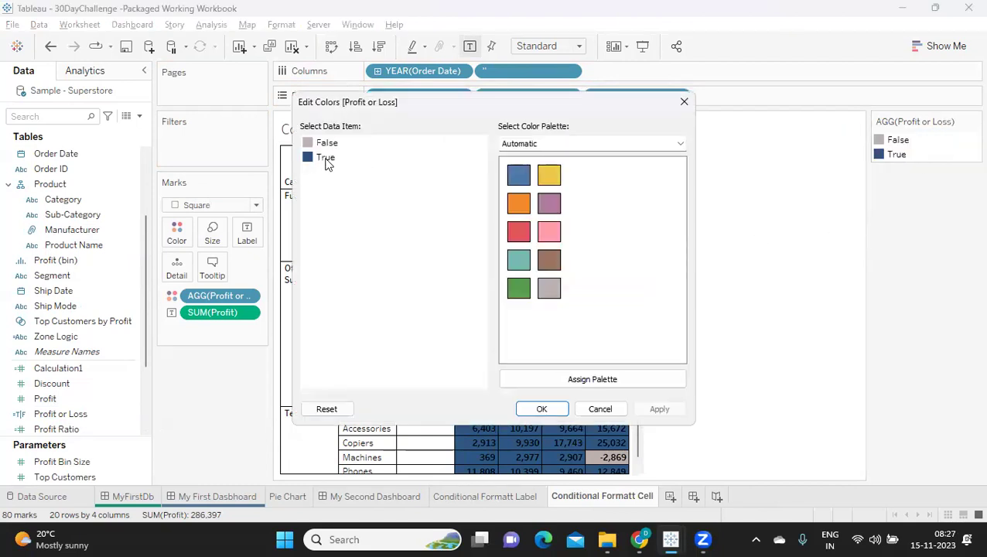
left_click(314, 161)
left_click(518, 287)
left_click(659, 409)
left_click(541, 409)
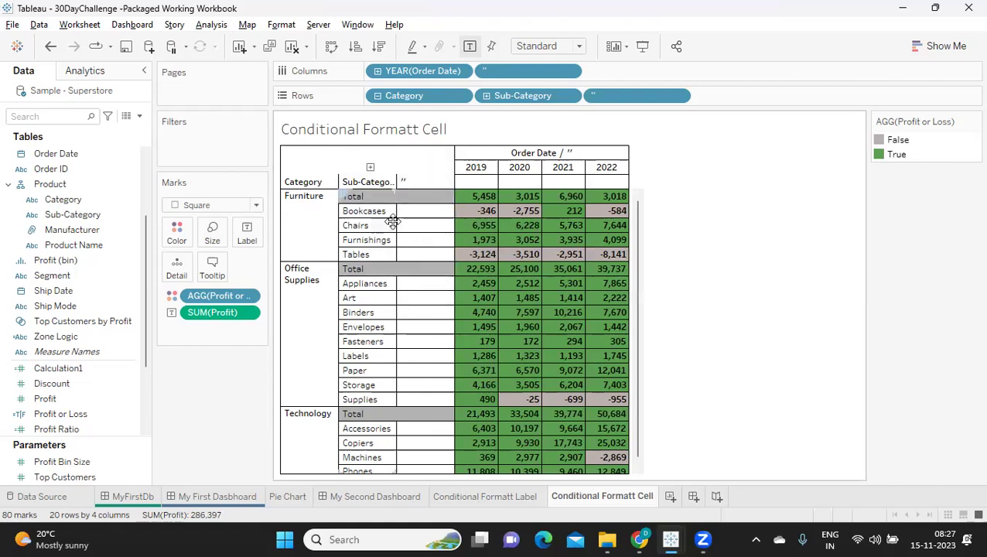
- Keep the blank Rows and Columns pills but turn off Show Header on both
mouse_move(478, 277)
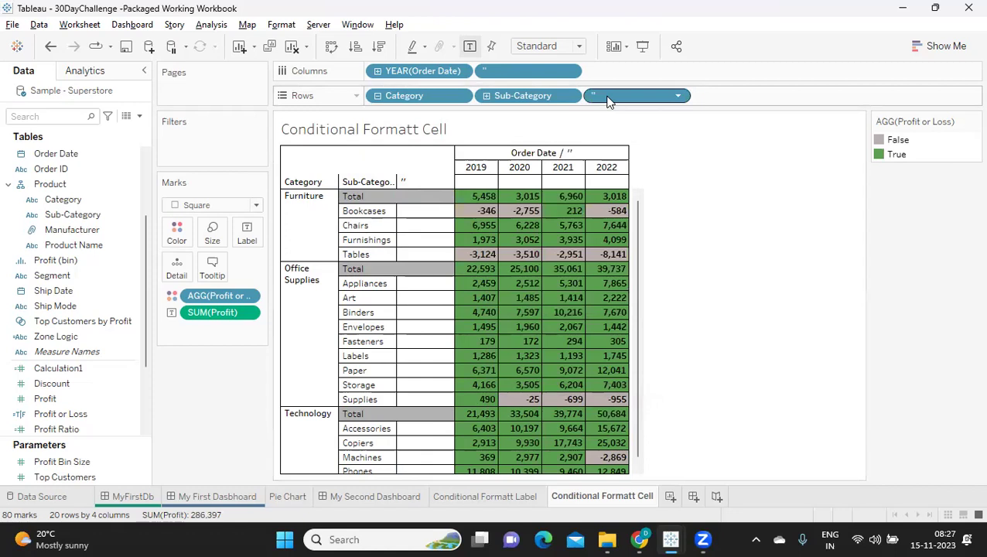
left_click_drag(608, 96, 761, 203)
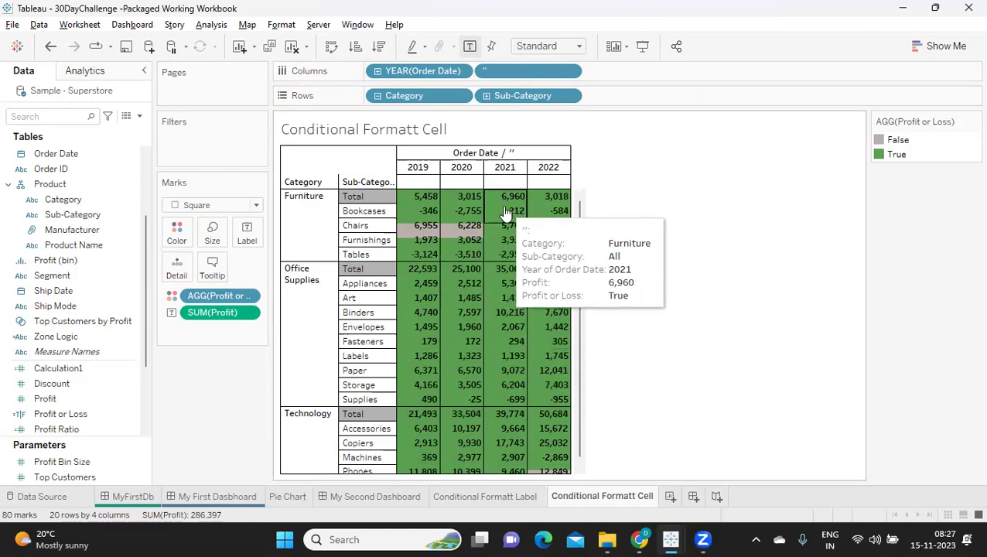
key("ctrl+z")
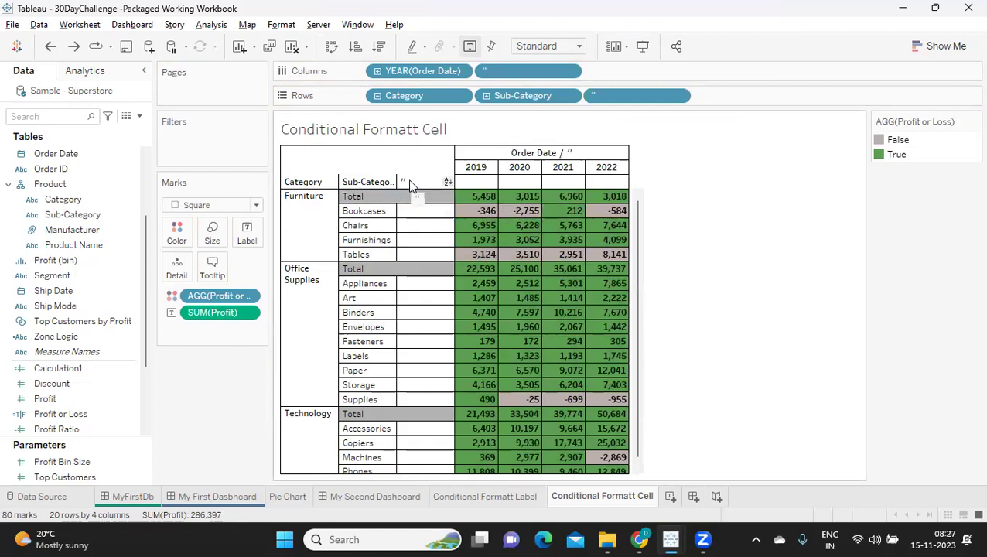
left_click(678, 97)
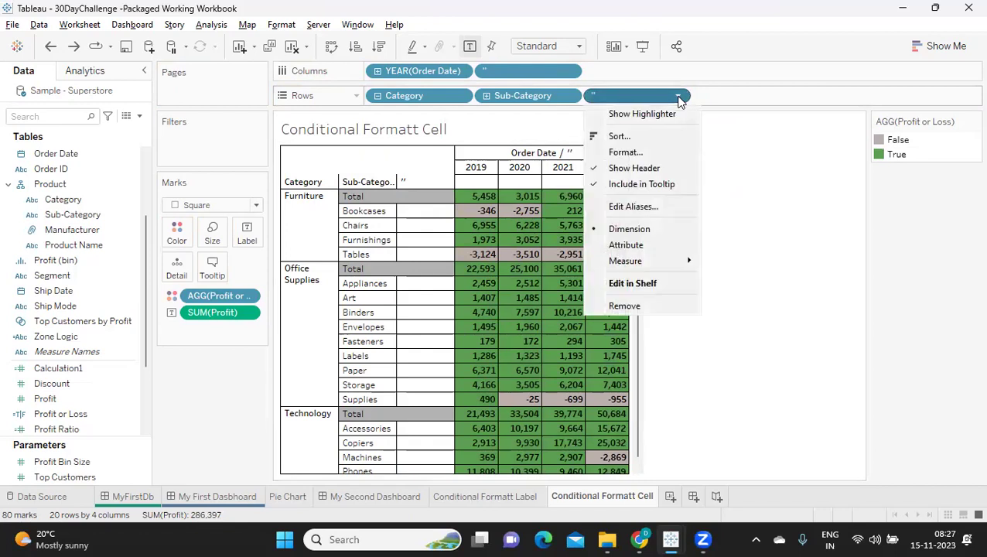
left_click(656, 170)
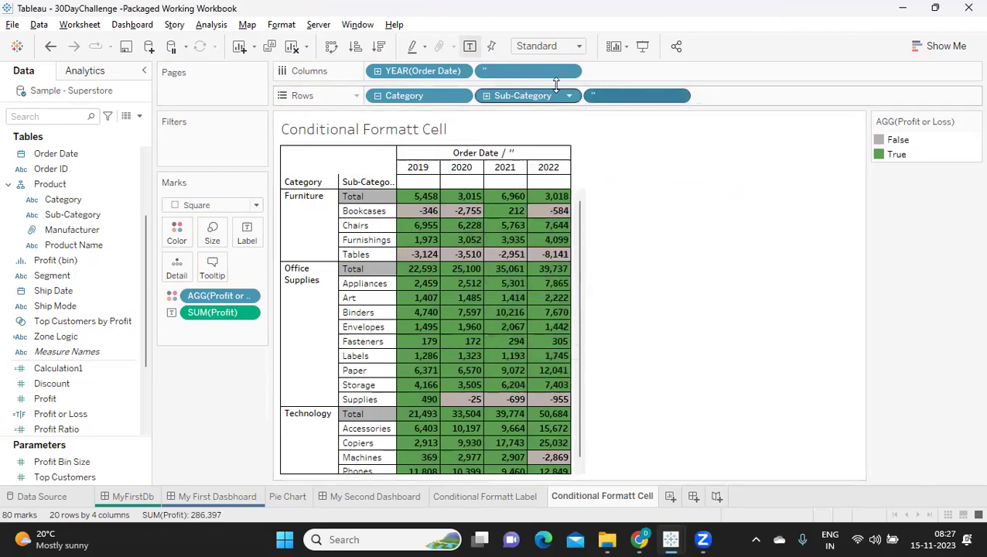
left_click(570, 73)
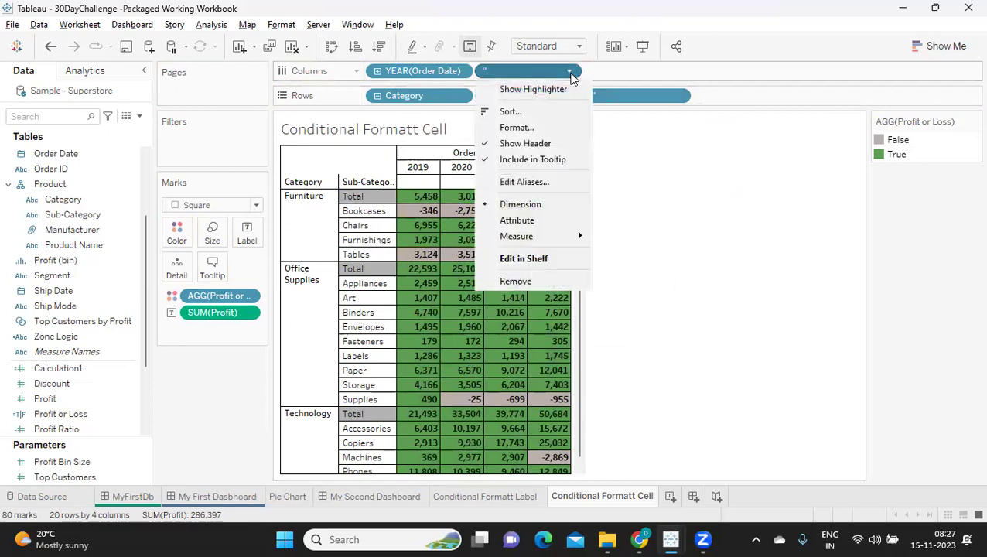
left_click(548, 143)
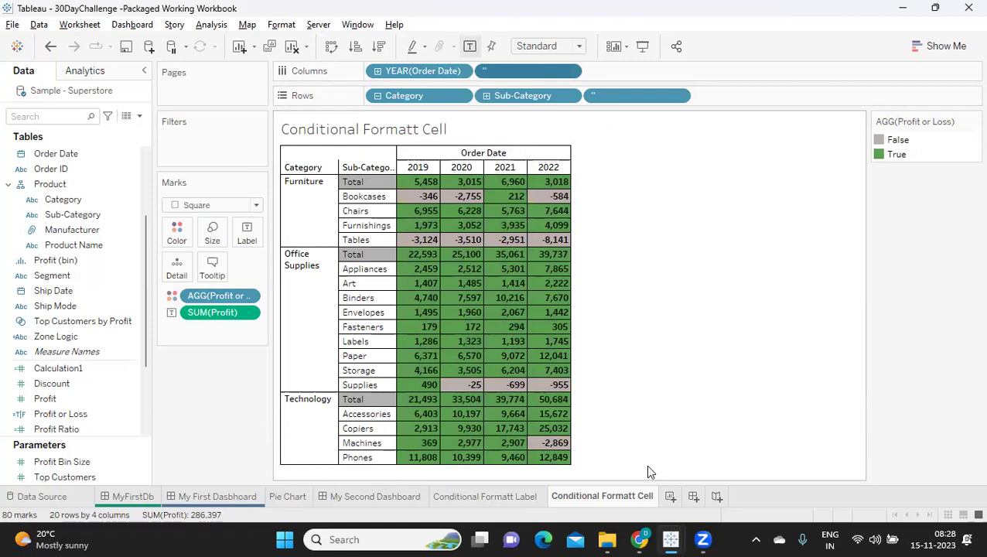
- Duplicate the Conditional Formatt Label sheet
left_click(486, 494)
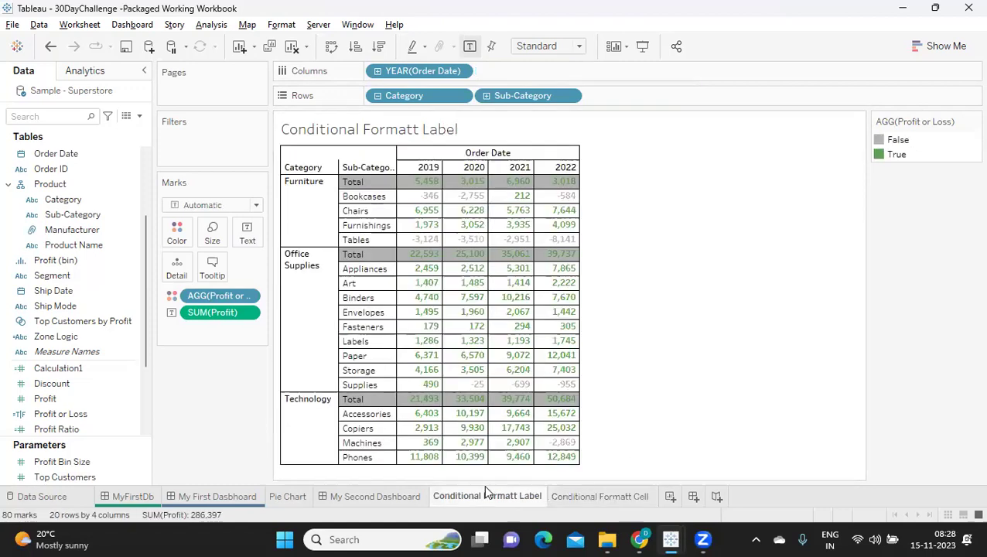
right_click(487, 493)
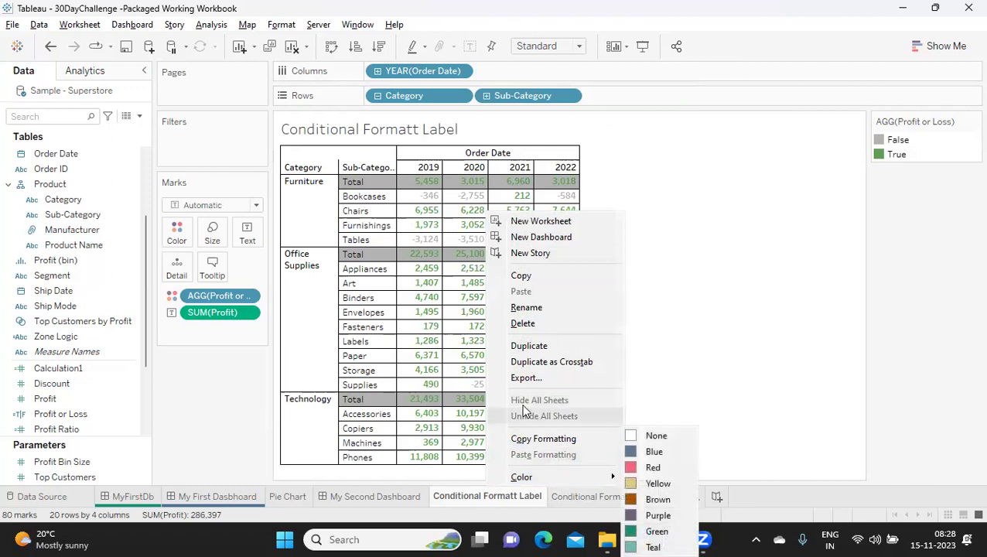
left_click(534, 345)
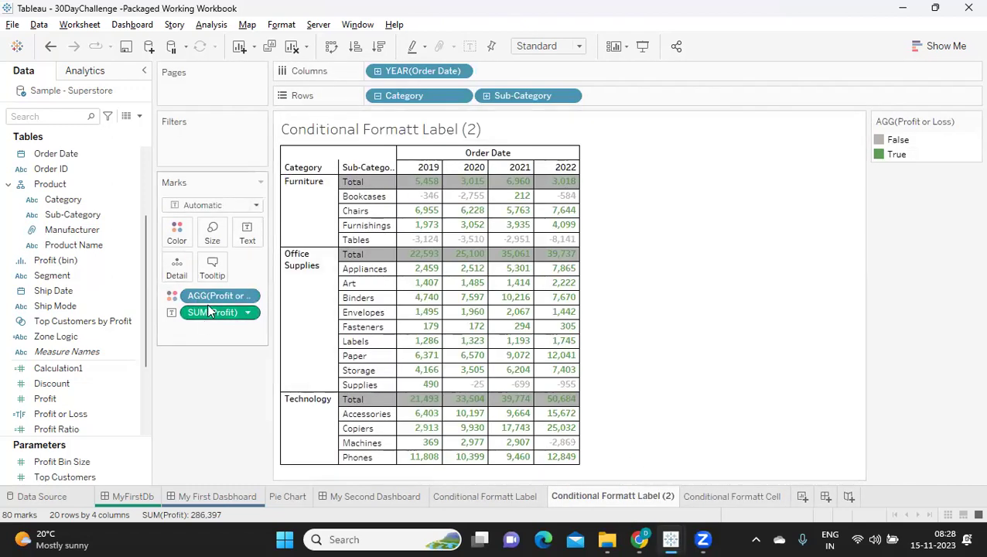
- On the copy, remove the colour pill, set marks to Shape, and put Profit or Loss on Shape
left_click_drag(208, 301, 211, 368)
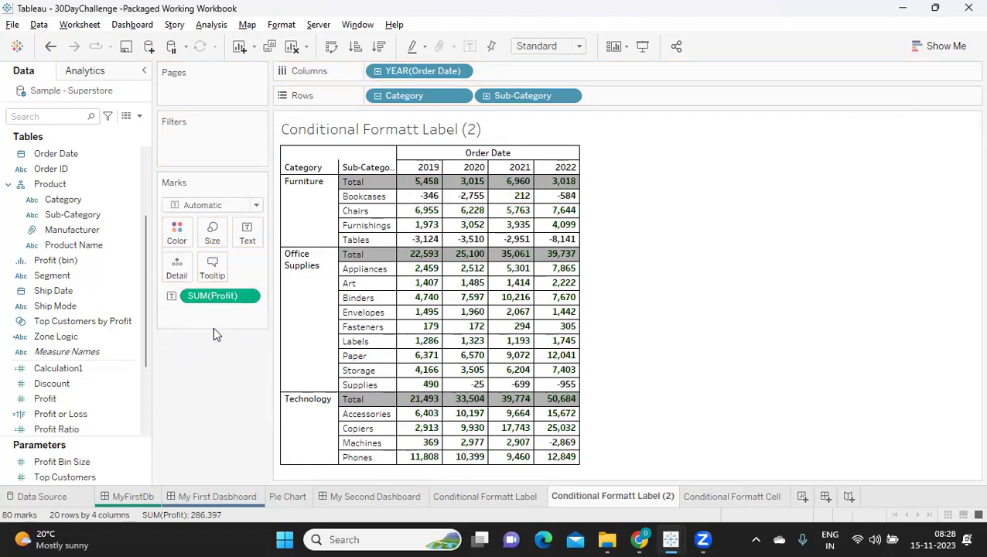
left_click(255, 205)
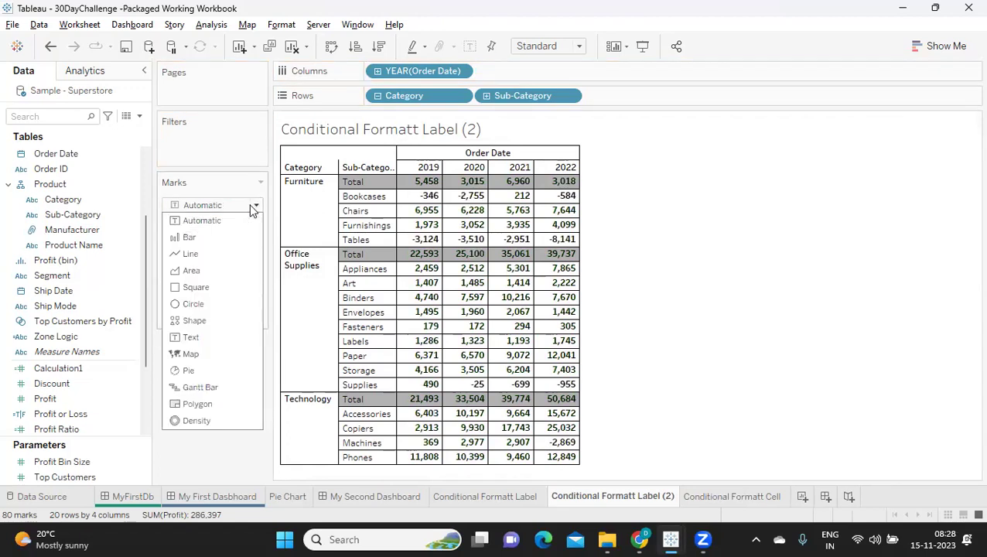
left_click(226, 316)
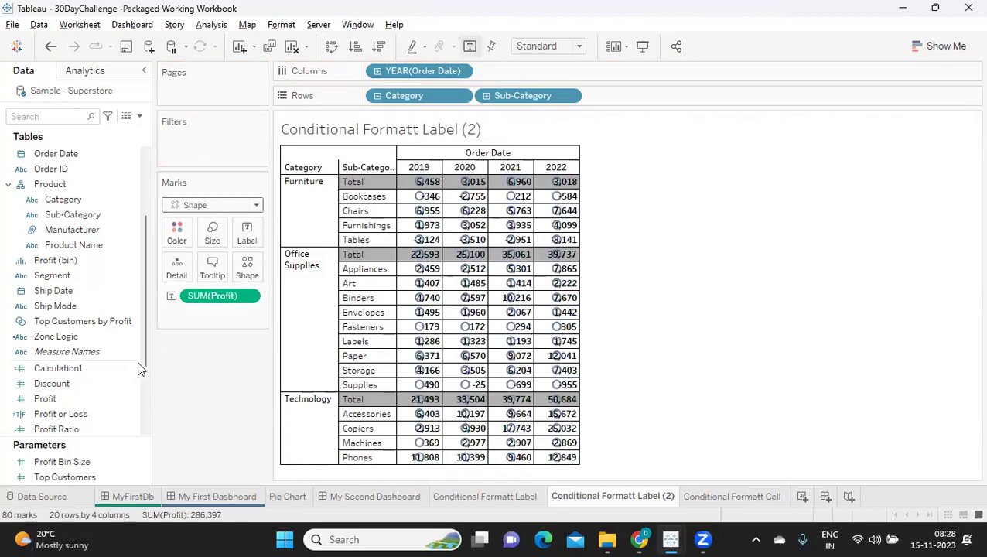
left_click(53, 413)
left_click_drag(51, 417, 246, 269)
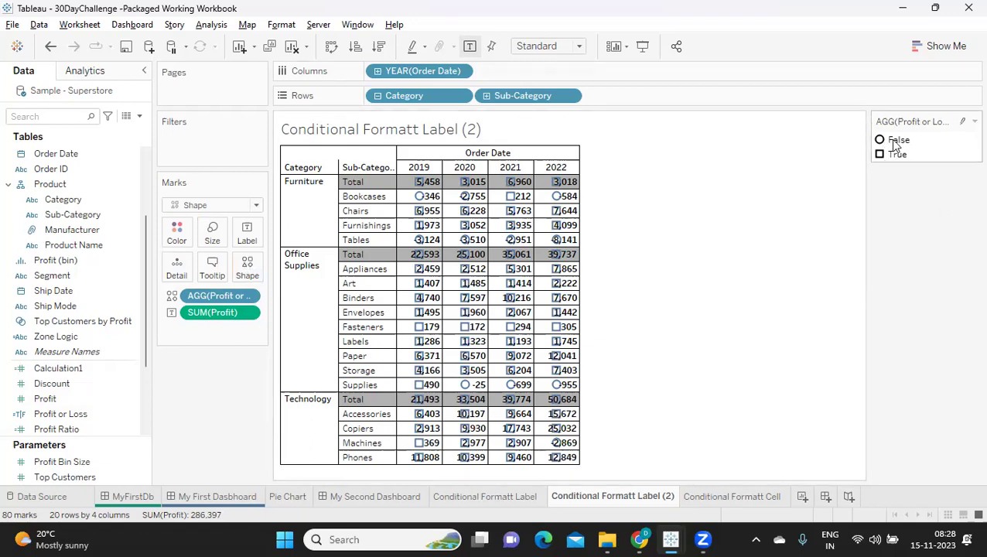
- In the Arrows shape palette, assign True a green up arrow and False a red down arrow
left_click(973, 122)
left_click(879, 137)
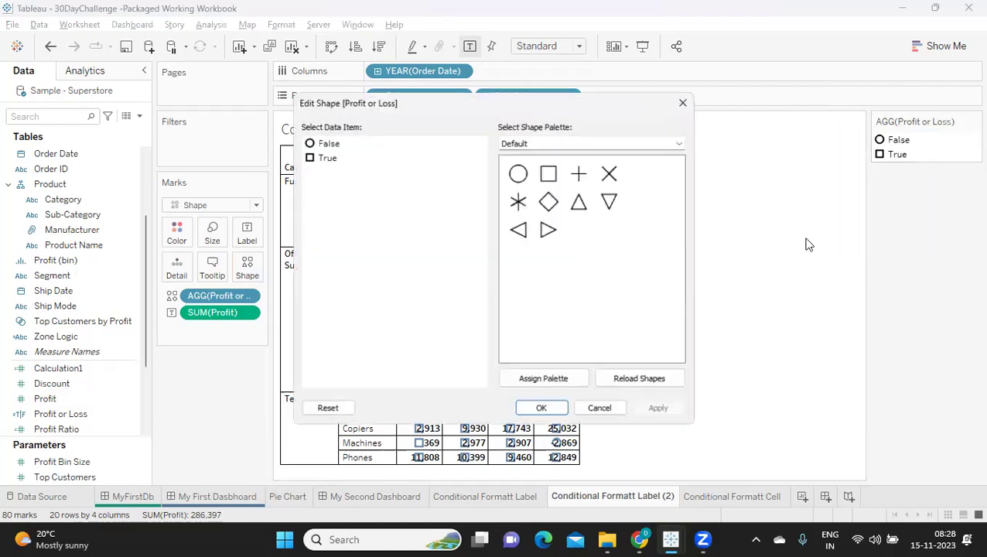
left_click(326, 158)
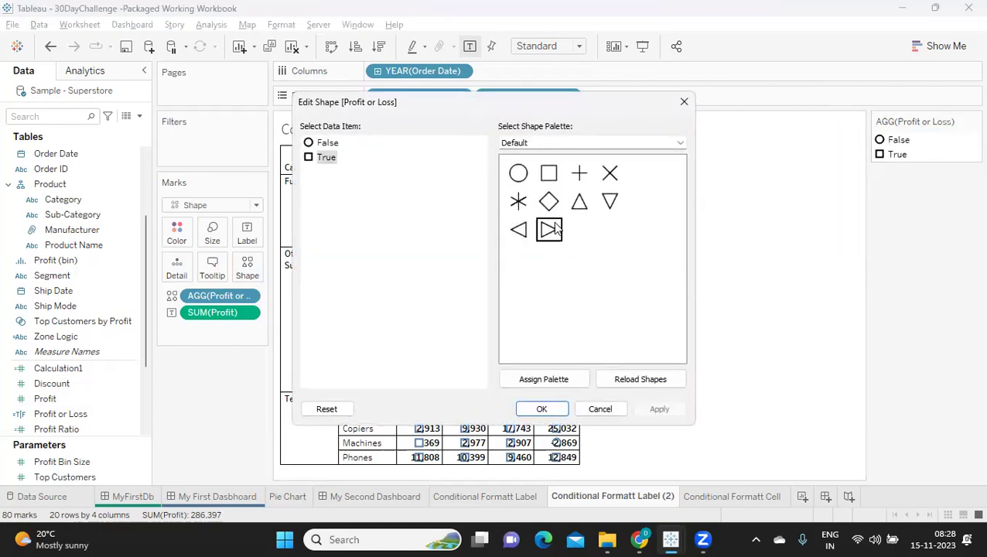
left_click(614, 145)
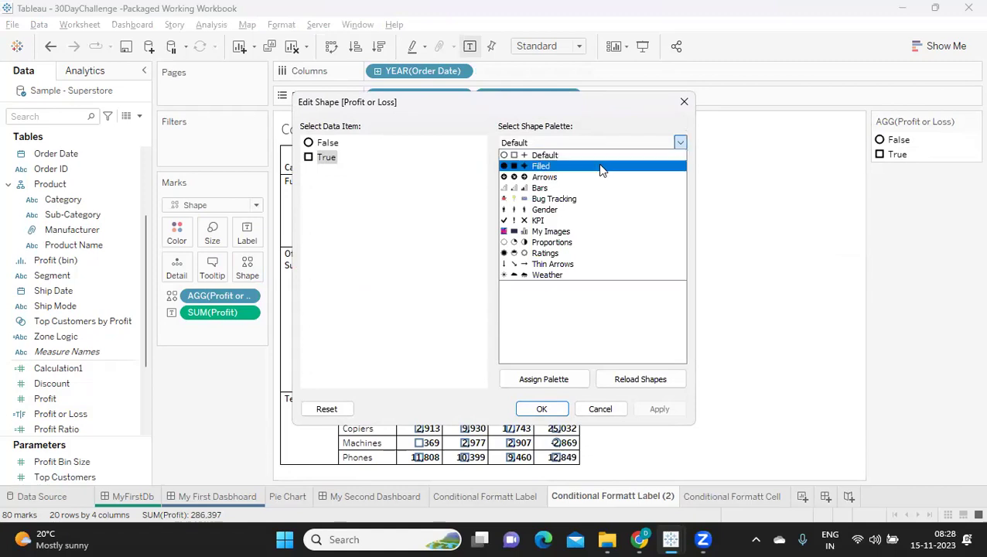
left_click(601, 176)
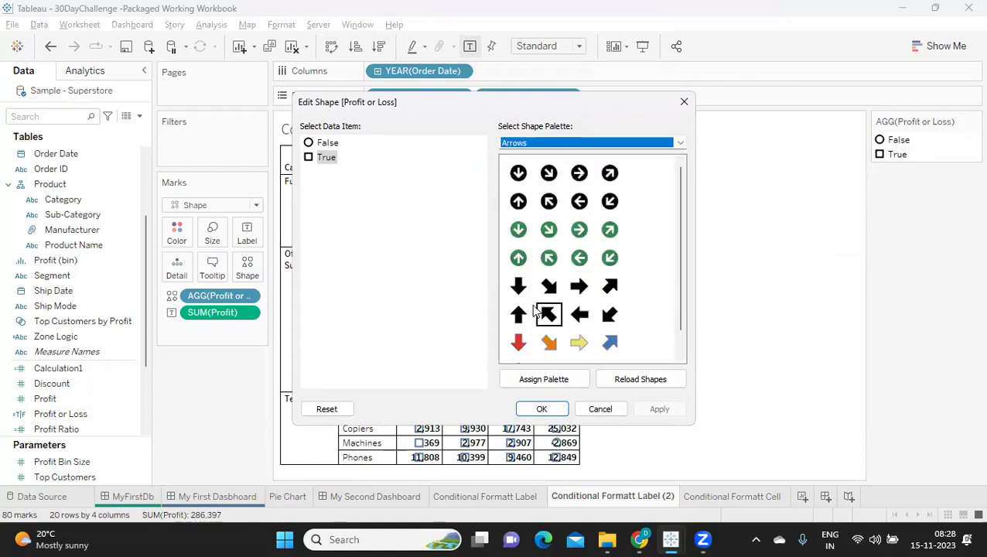
scroll(549, 309, "down", 1)
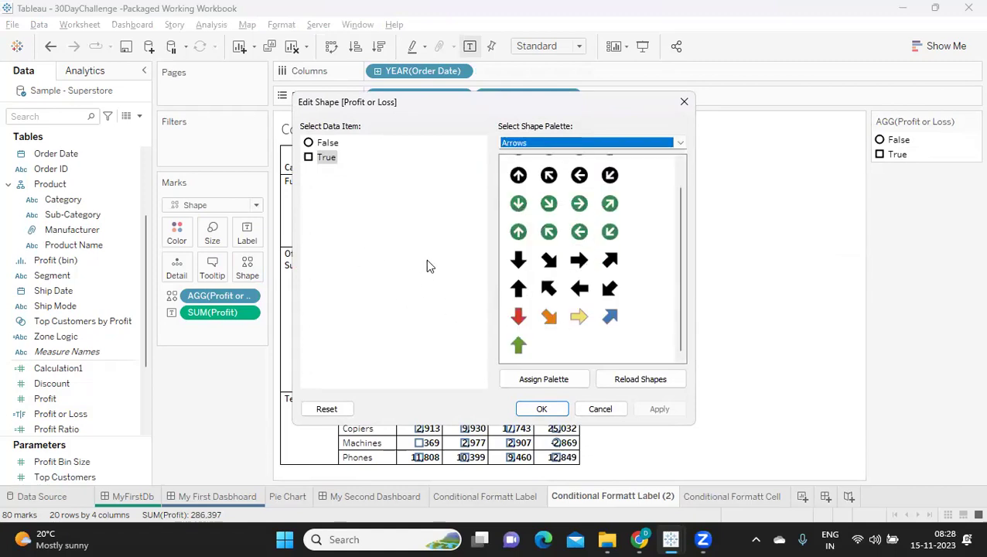
left_click(519, 345)
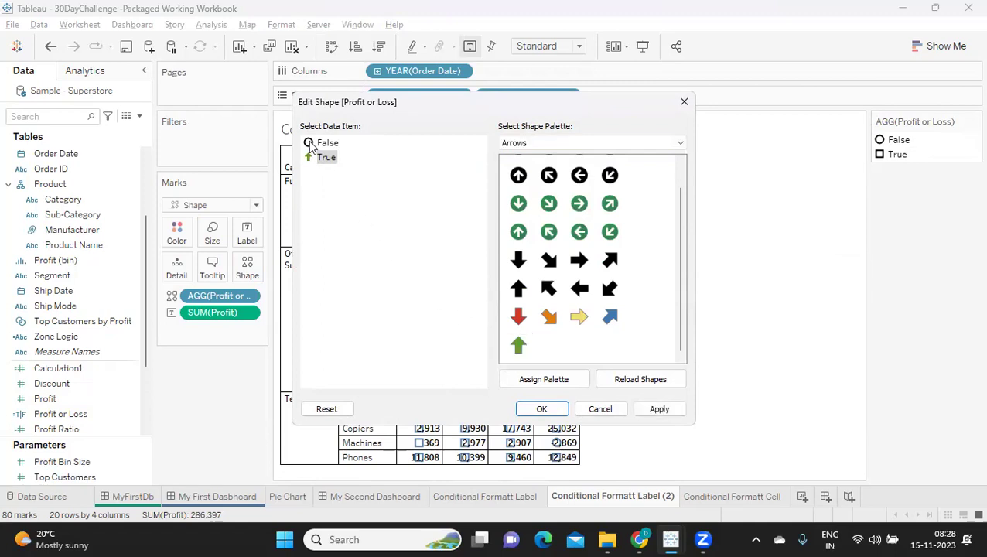
left_click(311, 144)
left_click(525, 320)
left_click(659, 408)
left_click(557, 410)
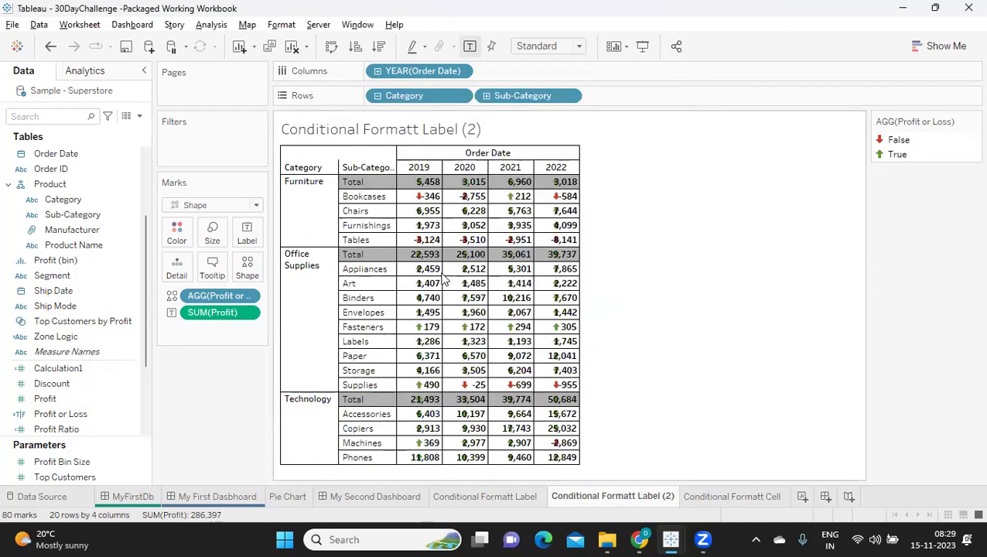
- Drag the year column border right to widen the columns beside the arrows
left_click_drag(579, 311, 683, 304)
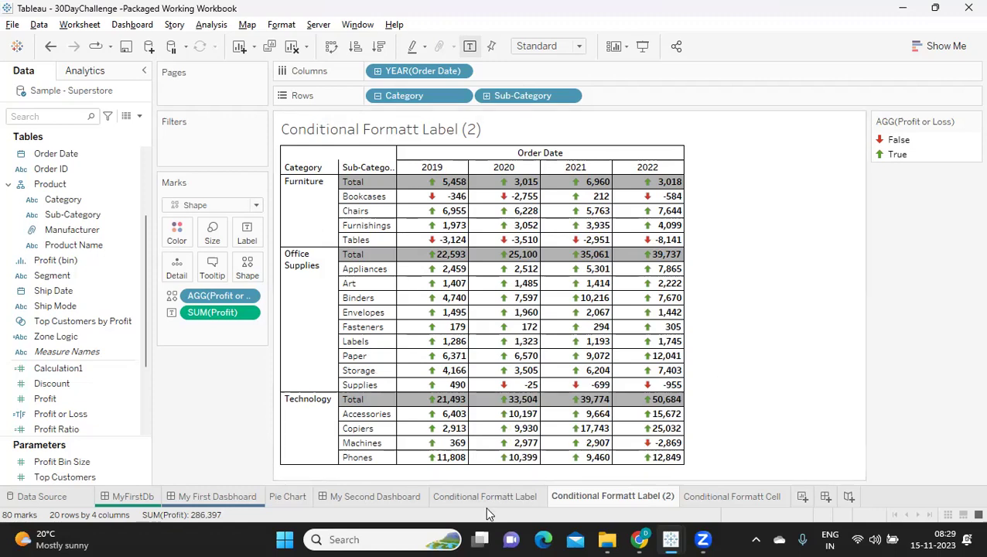
mouse_move(655, 496)
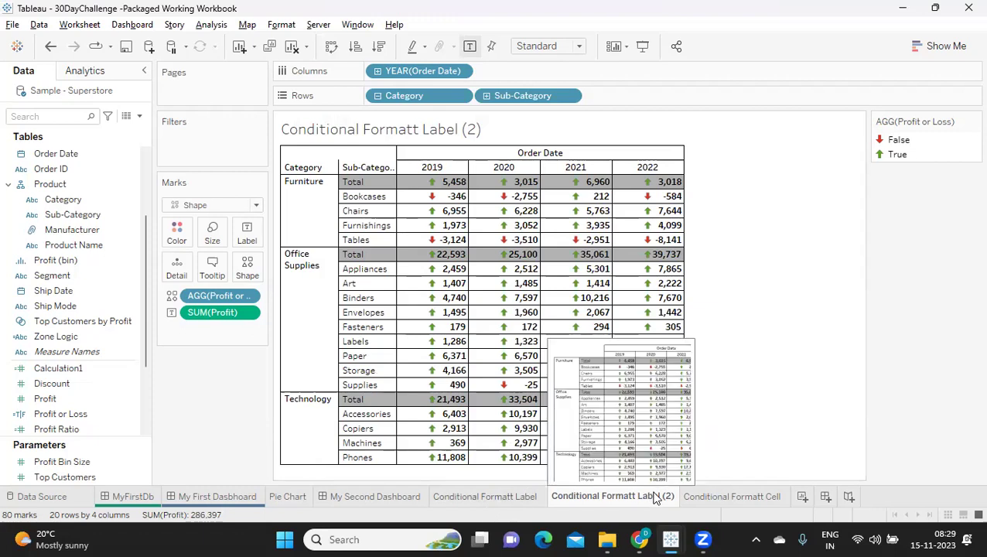
mouse_move(452, 364)
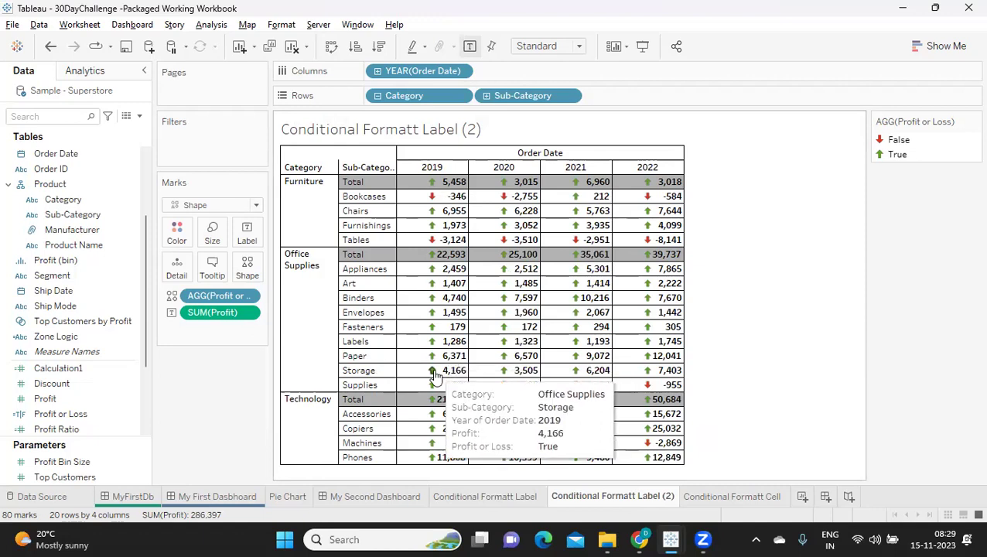
mouse_move(597, 335)
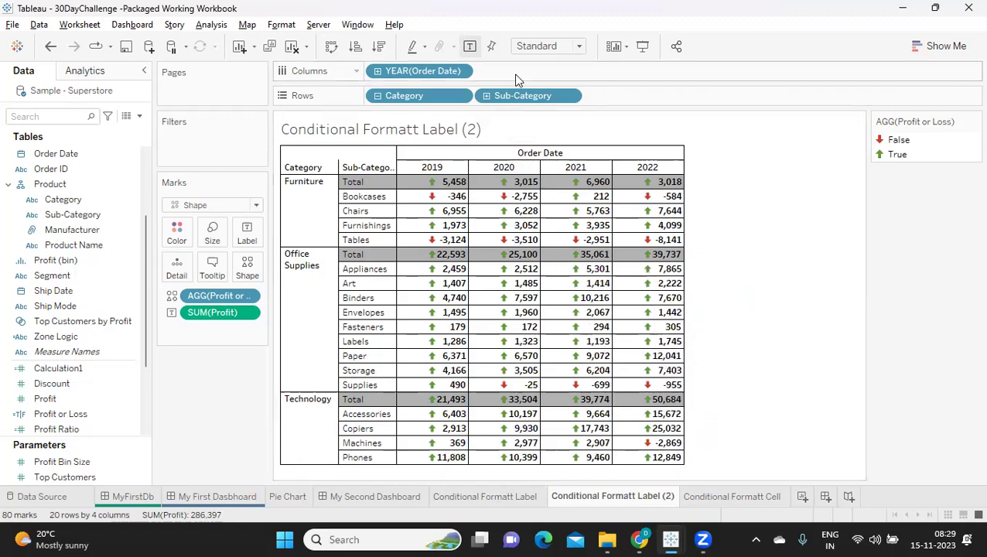